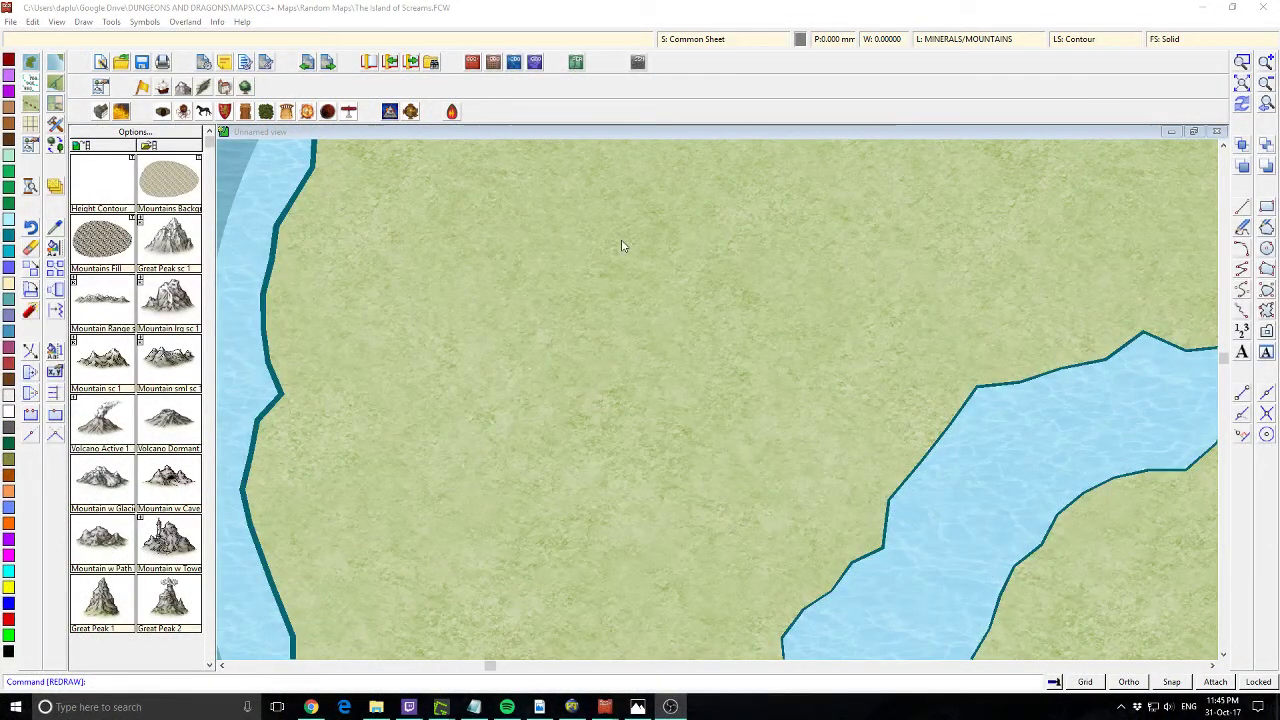
Save the drawing and view the small forested island off the mainland's west coast up close
{"action": "left_click", "coordinate": [1243, 86]}
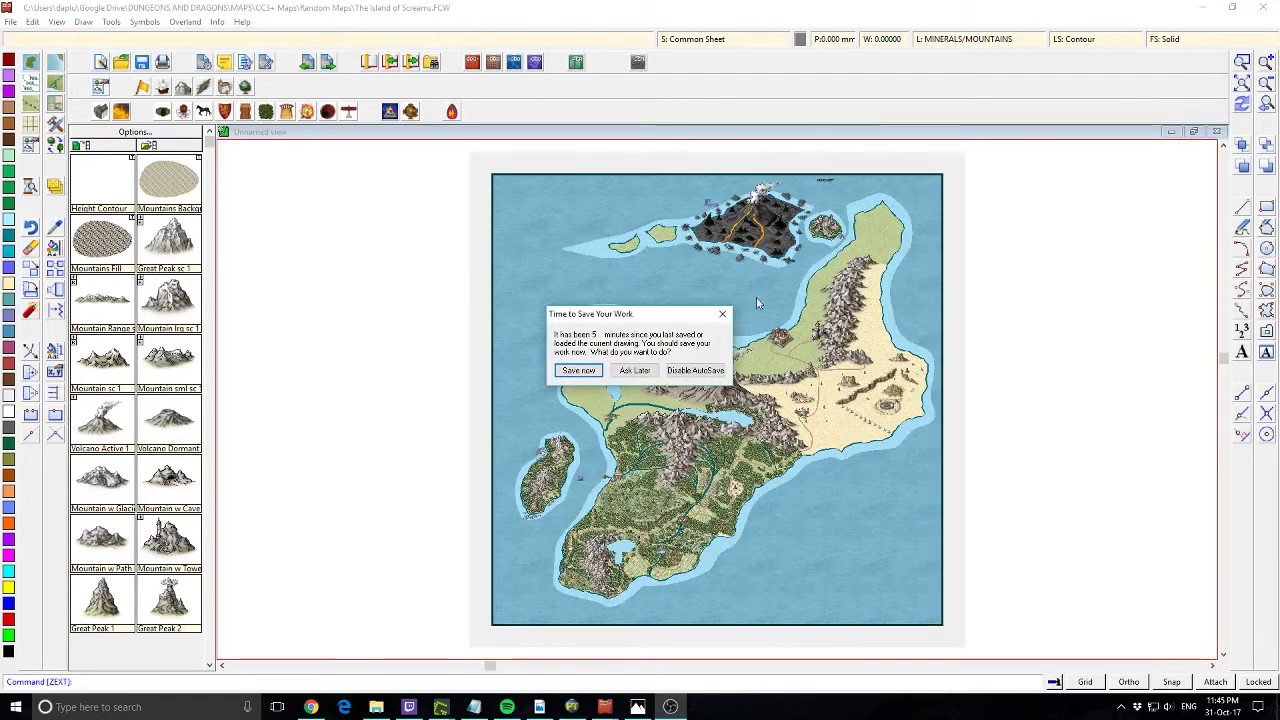
{"action": "left_click", "coordinate": [579, 369]}
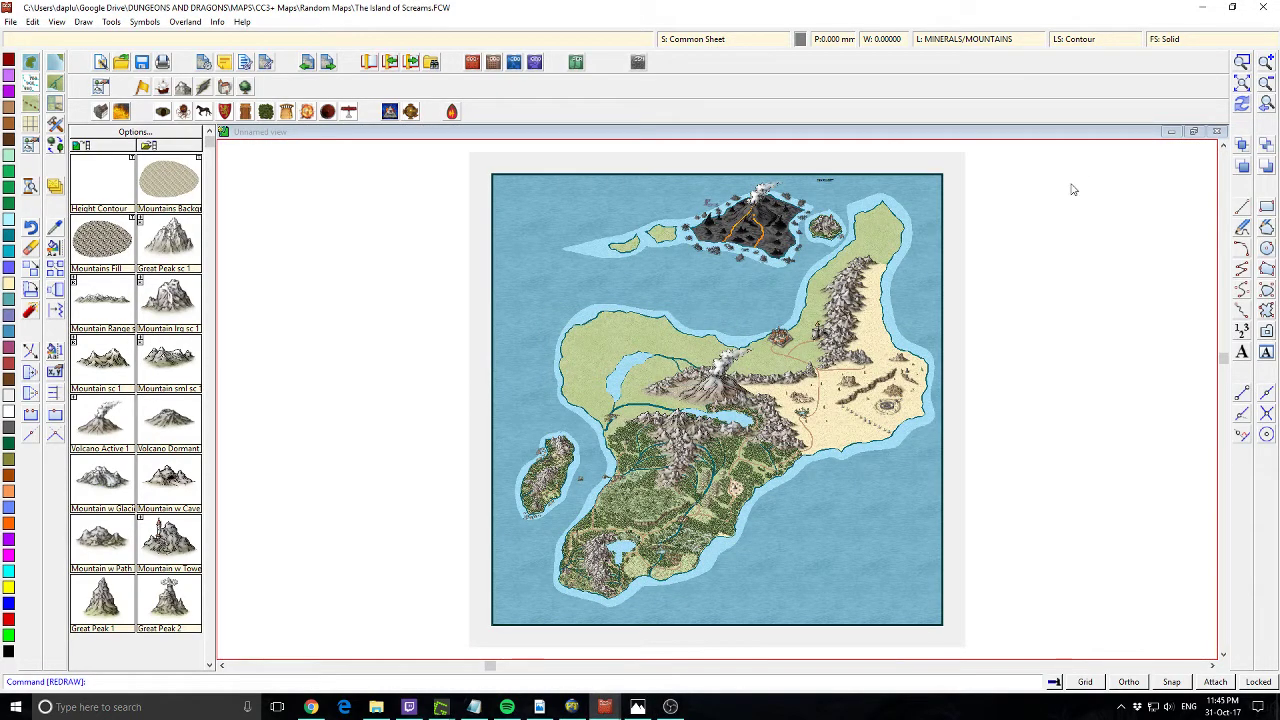
{"action": "left_click", "coordinate": [1246, 66]}
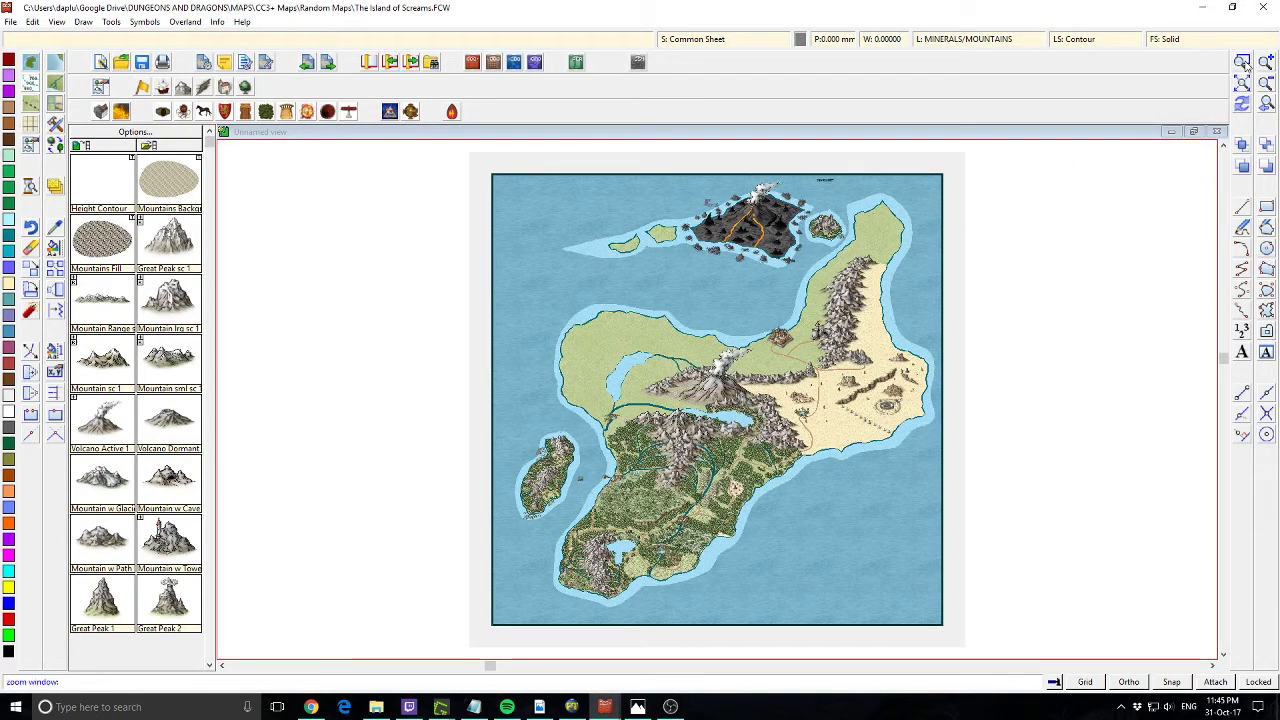
{"action": "left_click", "coordinate": [517, 425]}
{"action": "left_click", "coordinate": [580, 518]}
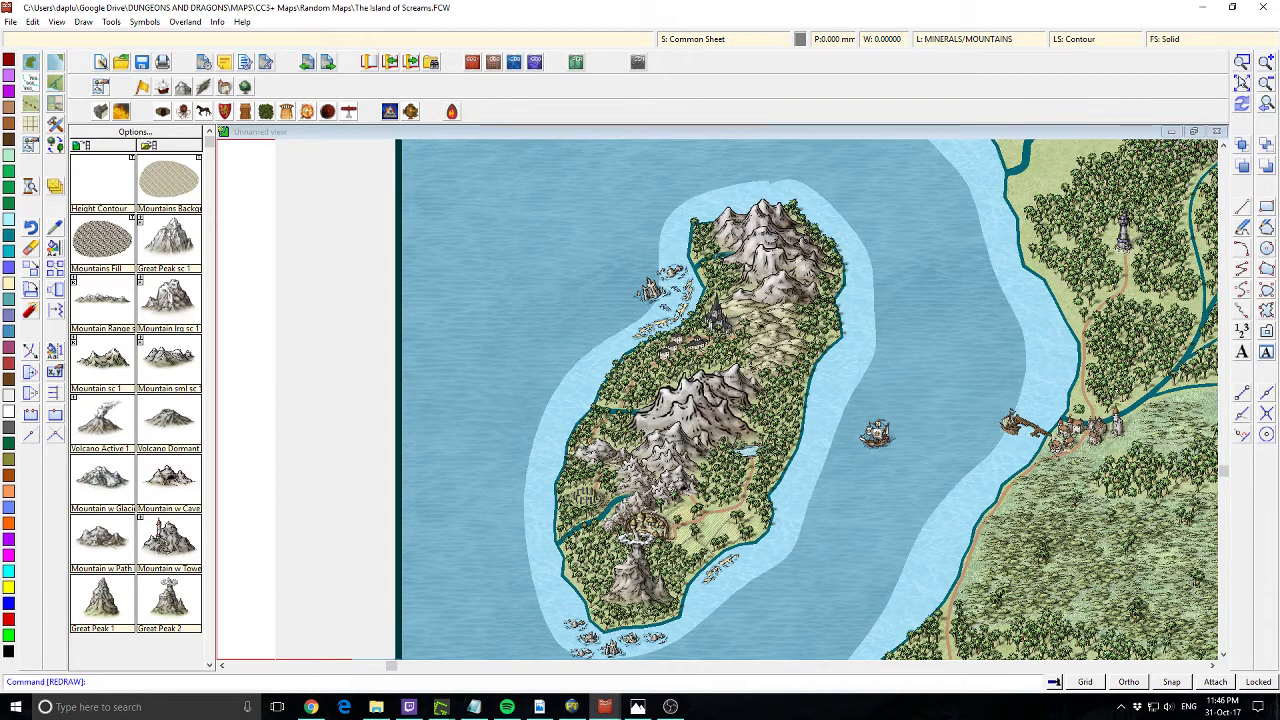
Place overlapping, enlarged Decid Woods symbols as a tree cluster on the grassland between the west coast and the lake
{"action": "left_click", "coordinate": [1243, 86]}
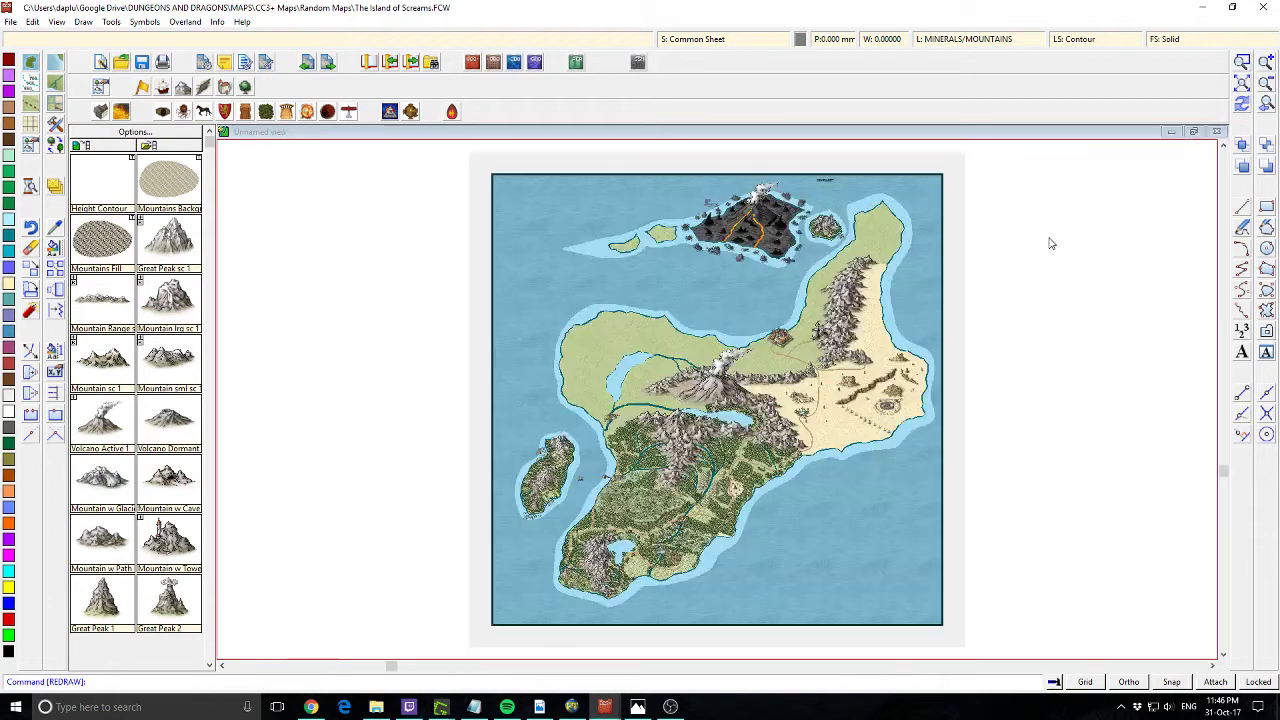
{"action": "left_click", "coordinate": [1242, 62]}
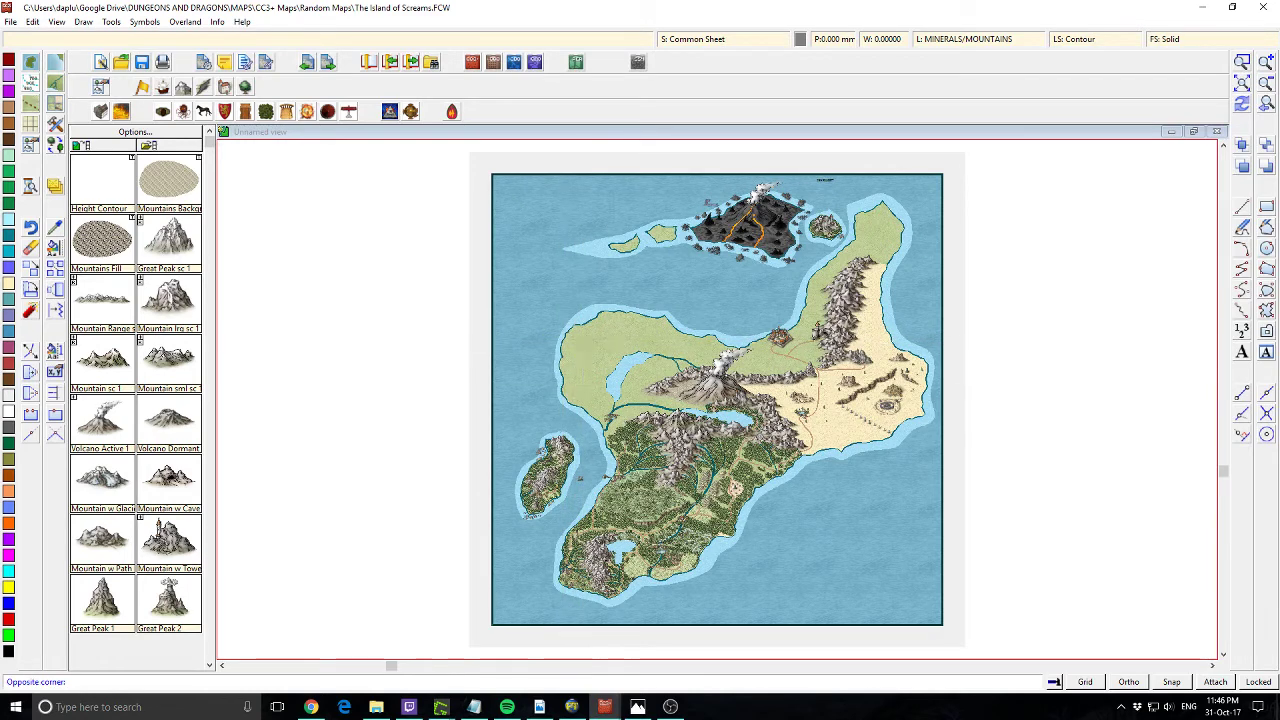
{"action": "right_click", "coordinate": [642, 385]}
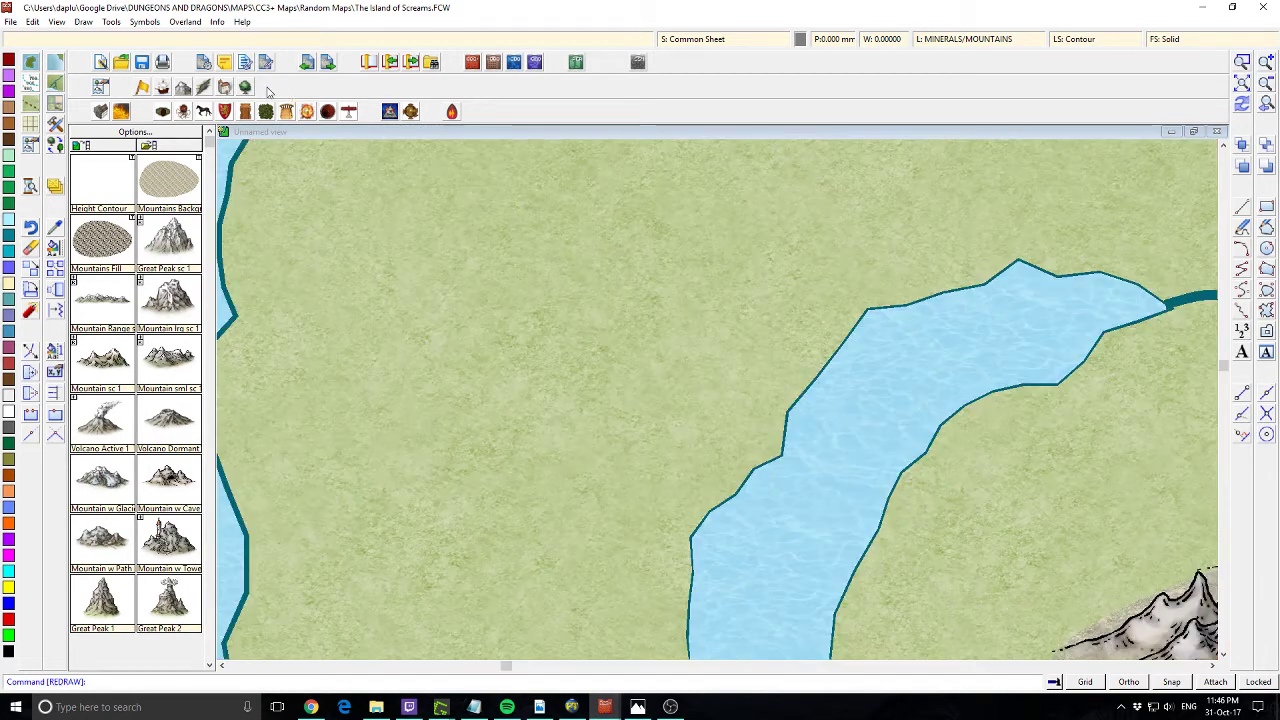
{"action": "left_click", "coordinate": [254, 108]}
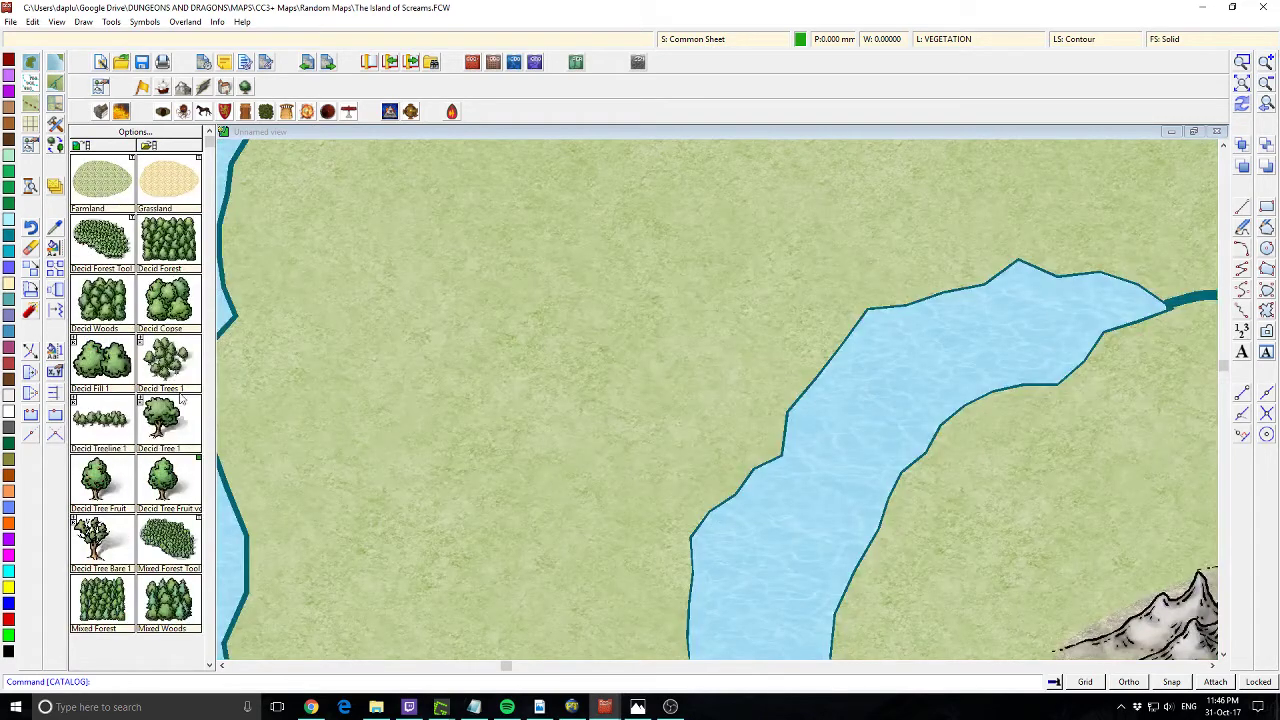
{"action": "left_click", "coordinate": [101, 300]}
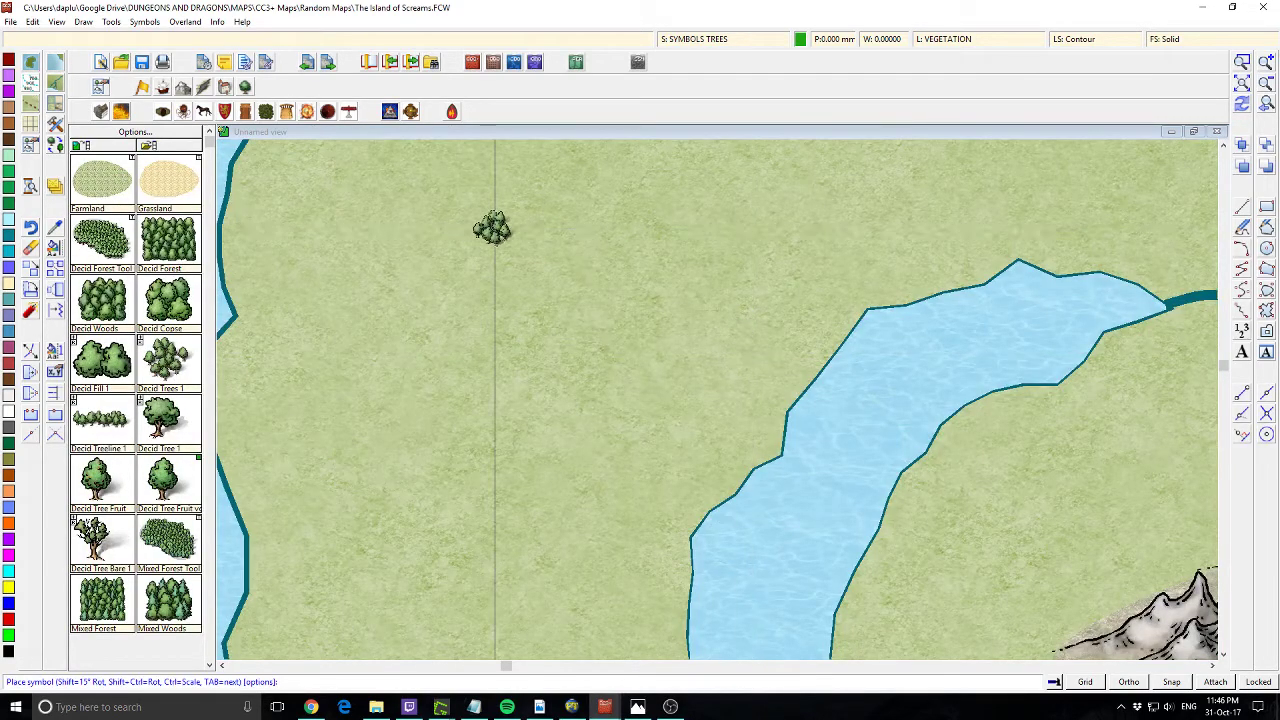
{"action": "key", "text": "ctrl"}
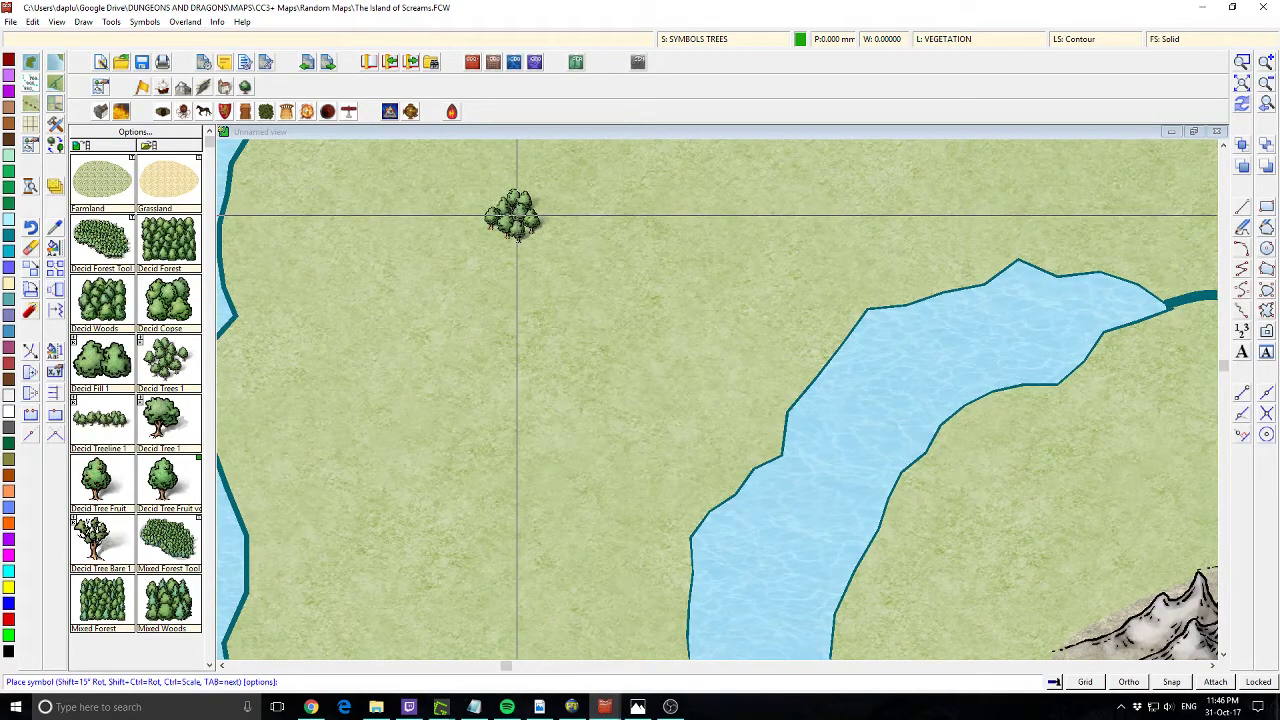
{"action": "key", "text": "ctrl"}
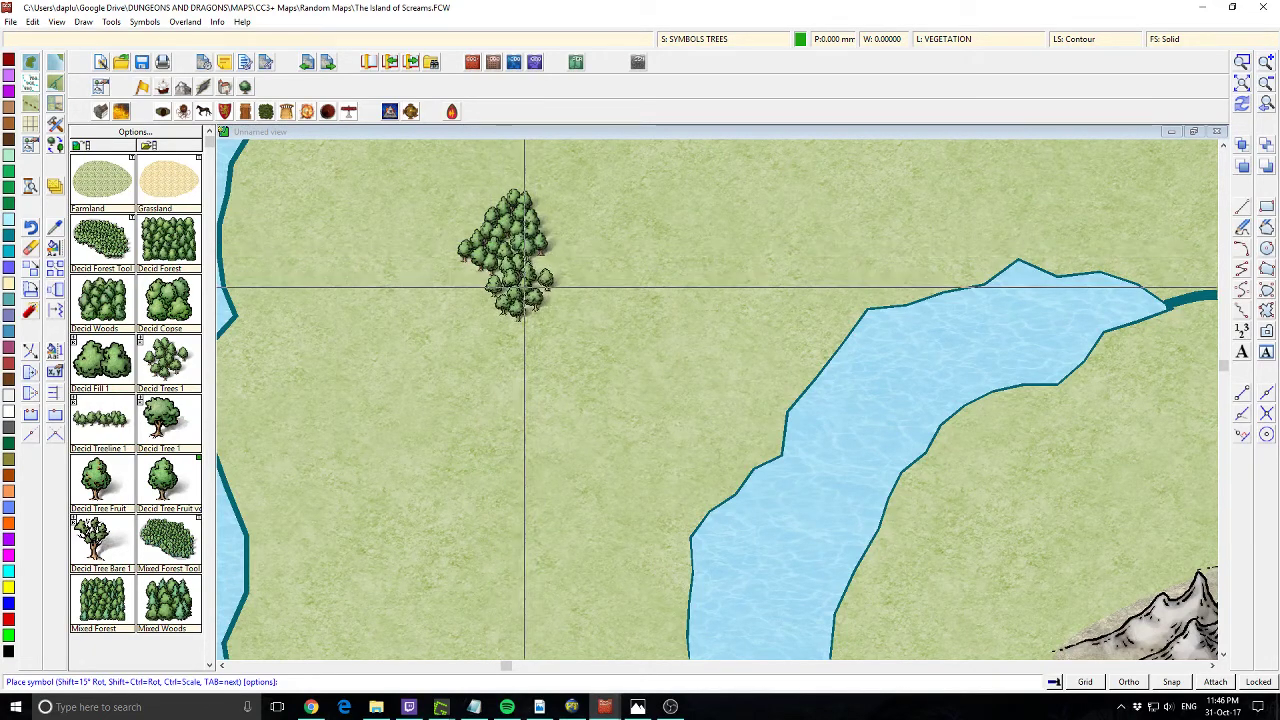
{"action": "left_click", "coordinate": [527, 283]}
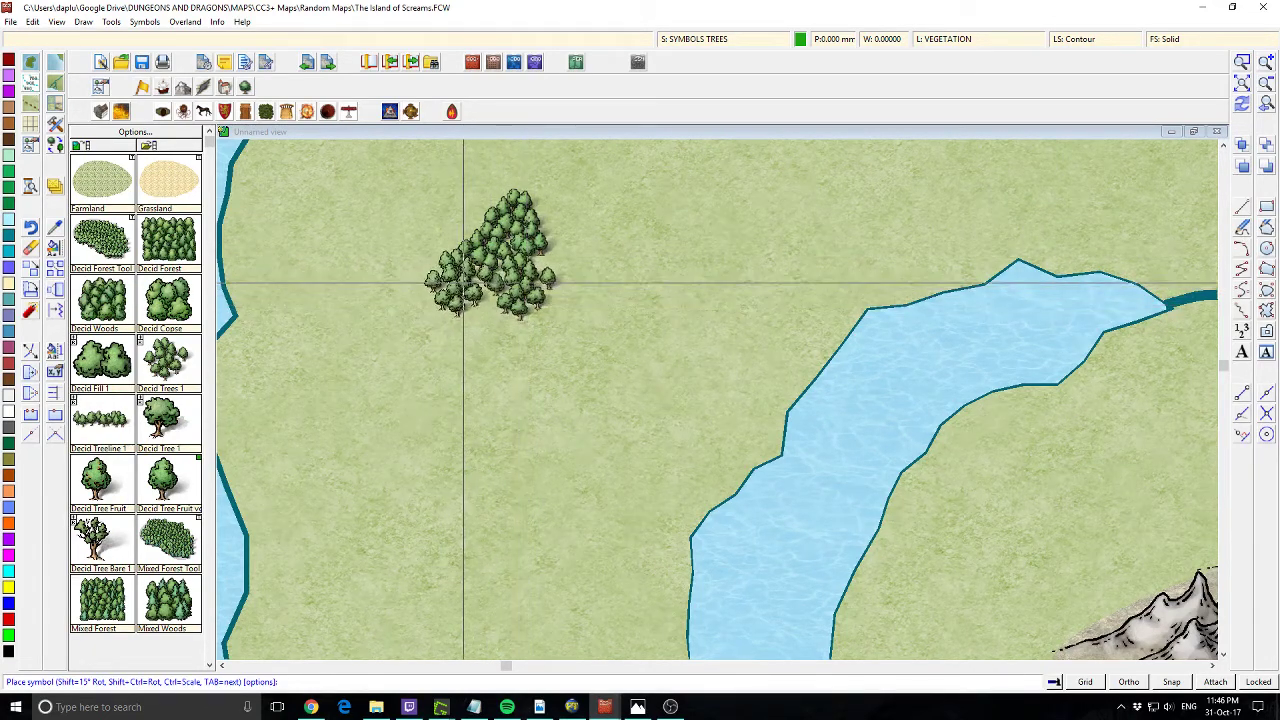
{"action": "left_click", "coordinate": [465, 300]}
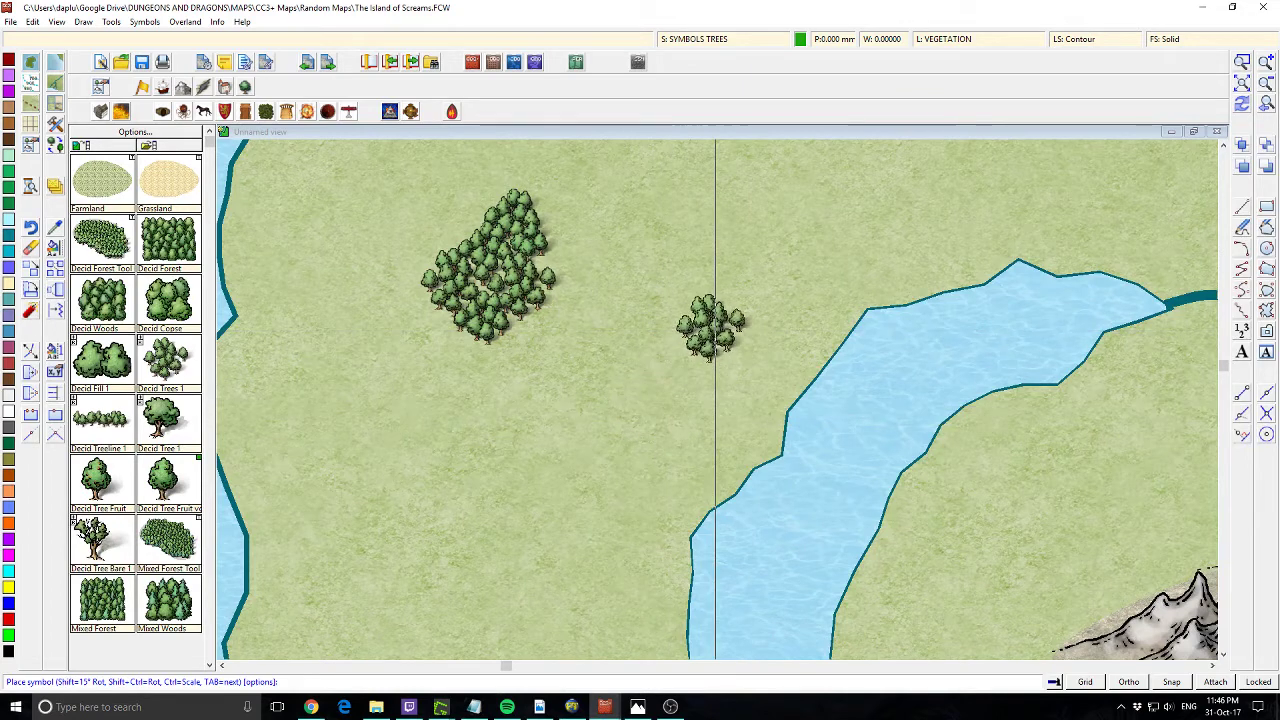
Place a second cluster of overlapping Decid Woods symbols between the first cluster and the lake
{"action": "left_click", "coordinate": [675, 362]}
{"action": "left_click", "coordinate": [655, 332]}
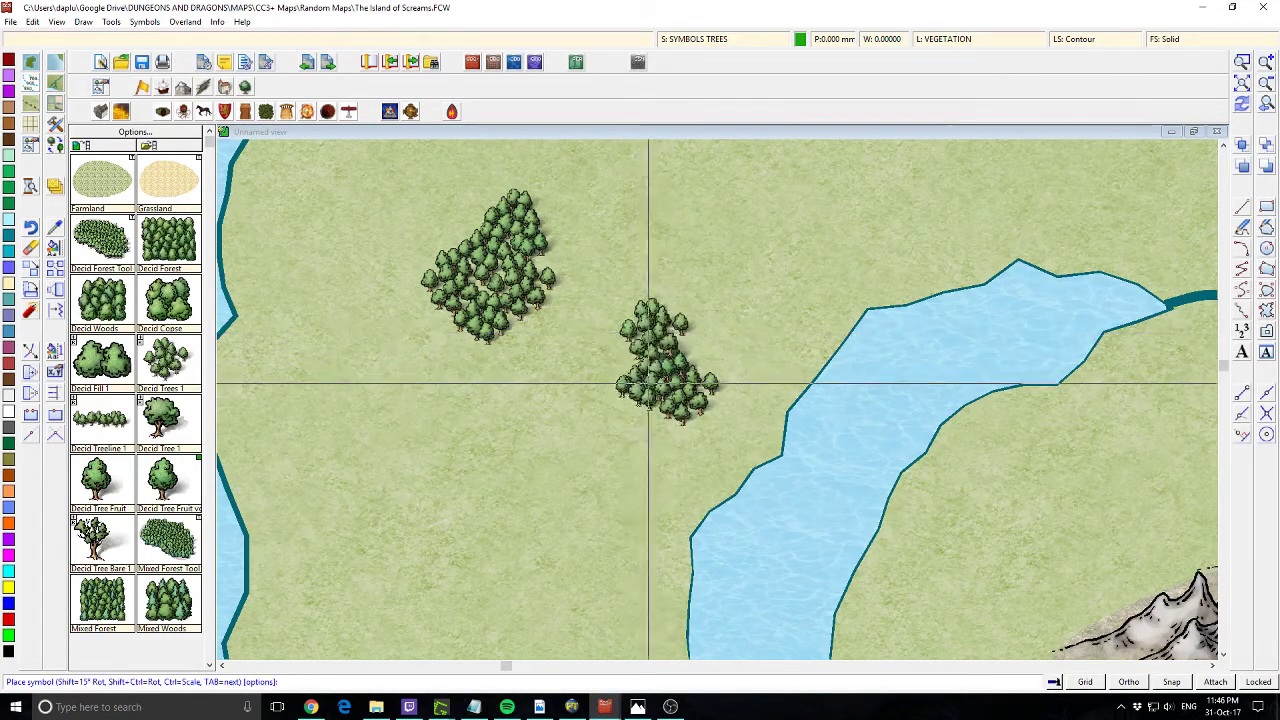
{"action": "key", "text": "ctrl+z"}
{"action": "left_click", "coordinate": [612, 365]}
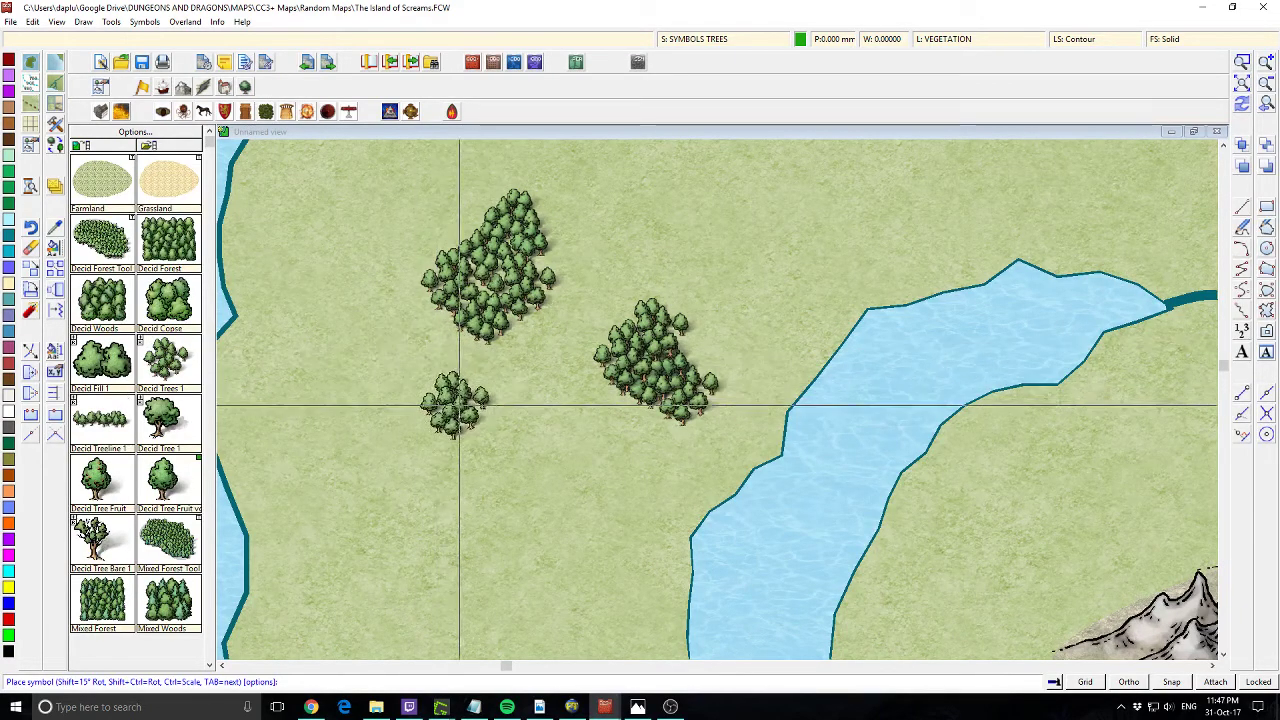
{"action": "key", "text": "Escape"}
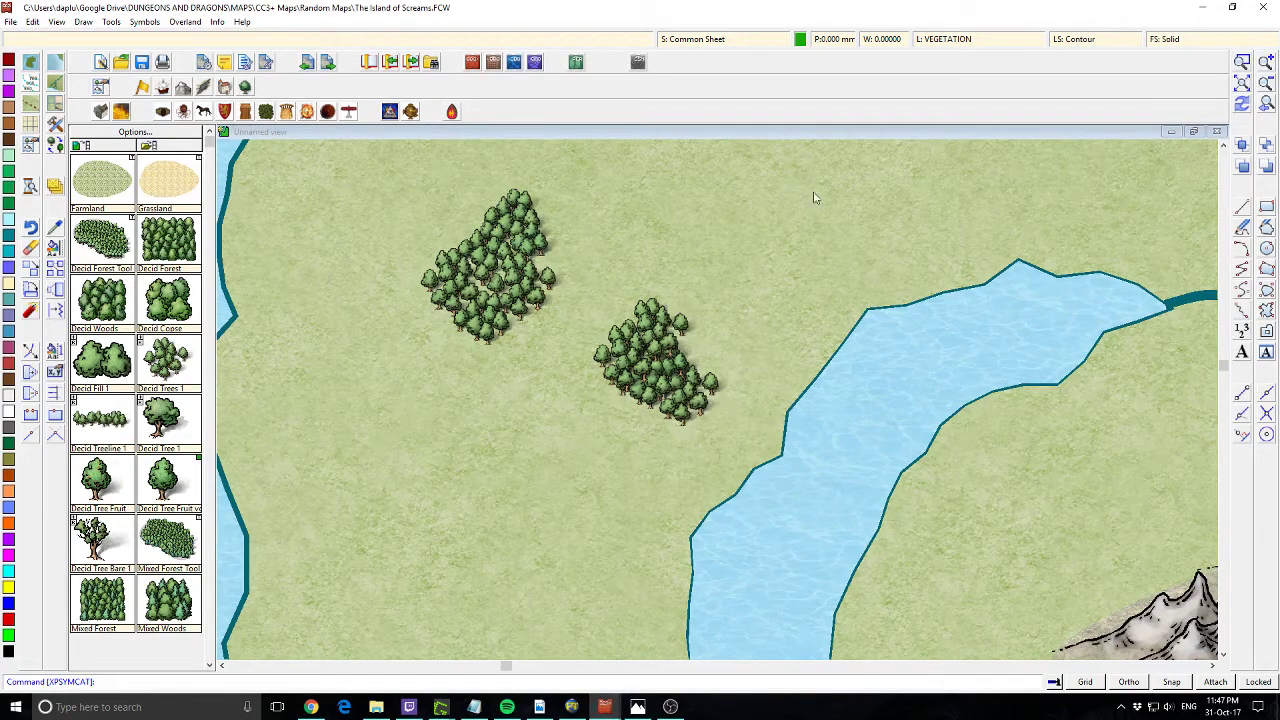
Send the northernmost tree symbol of the cluster nearer the lake to the back
{"action": "left_click", "coordinate": [1266, 147]}
{"action": "left_click", "coordinate": [686, 333]}
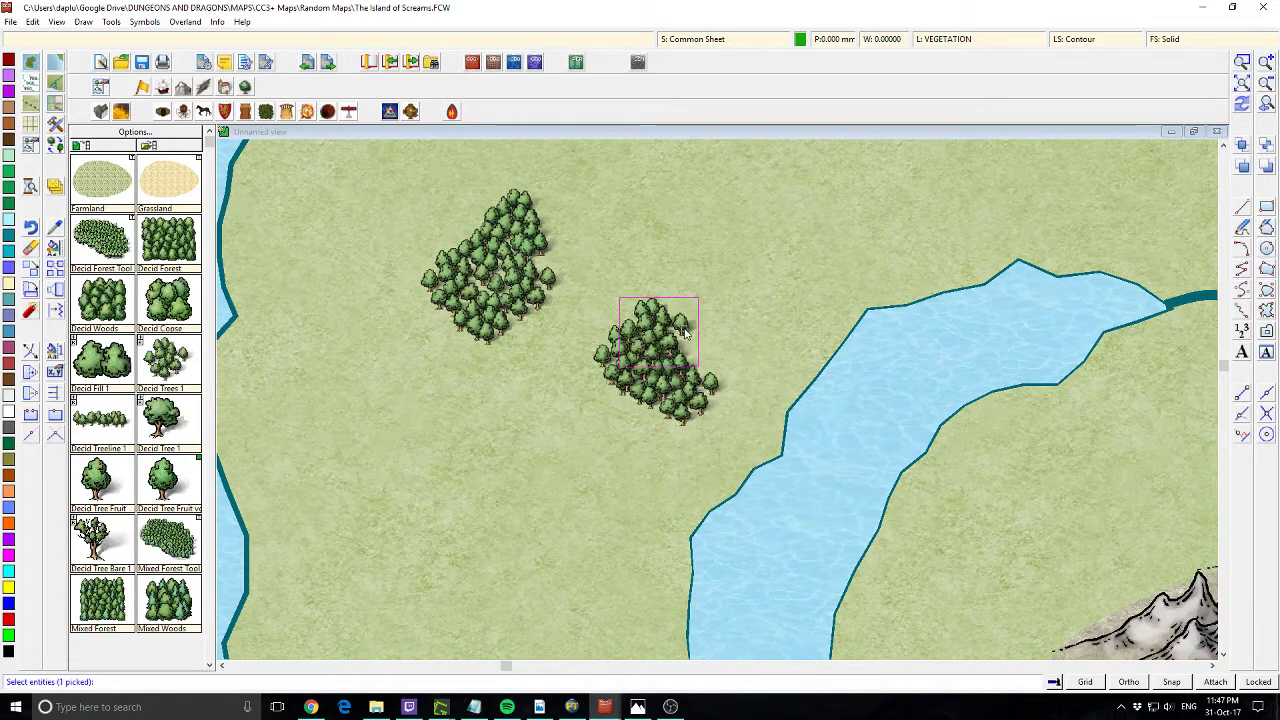
{"action": "right_click", "coordinate": [636, 324]}
{"action": "left_click", "coordinate": [658, 334]}
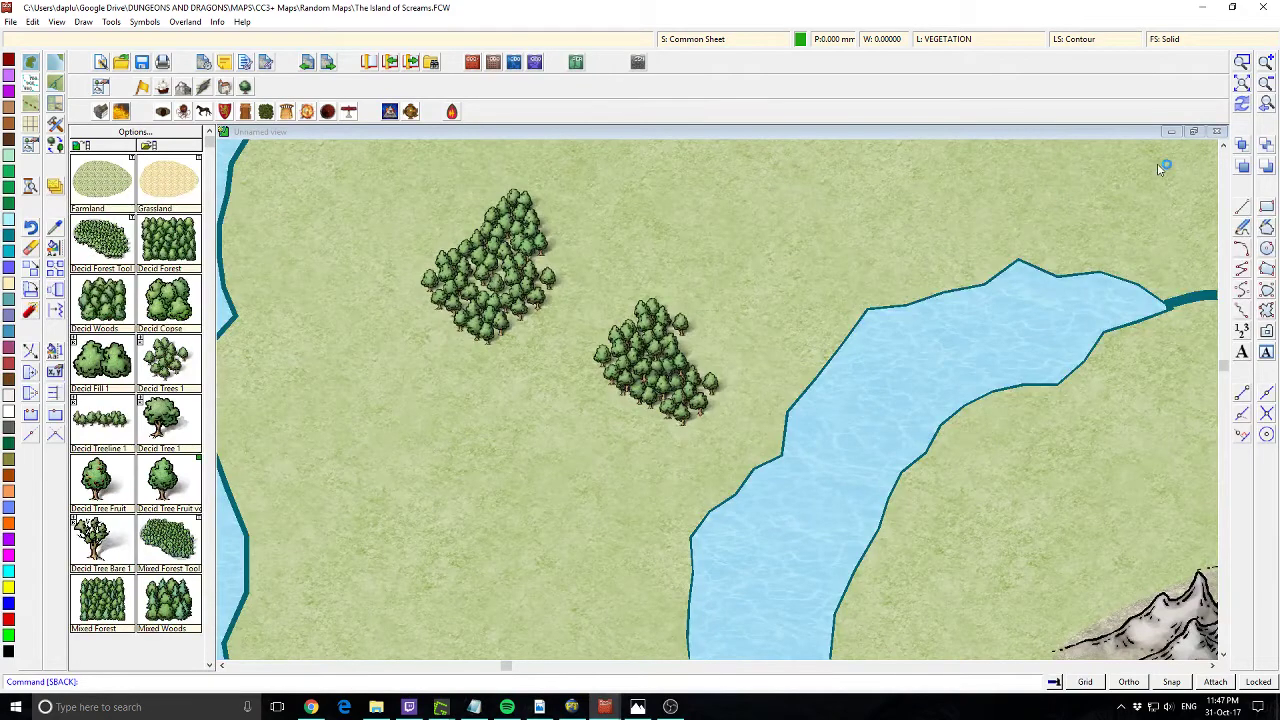
{"action": "left_click", "coordinate": [1242, 104]}
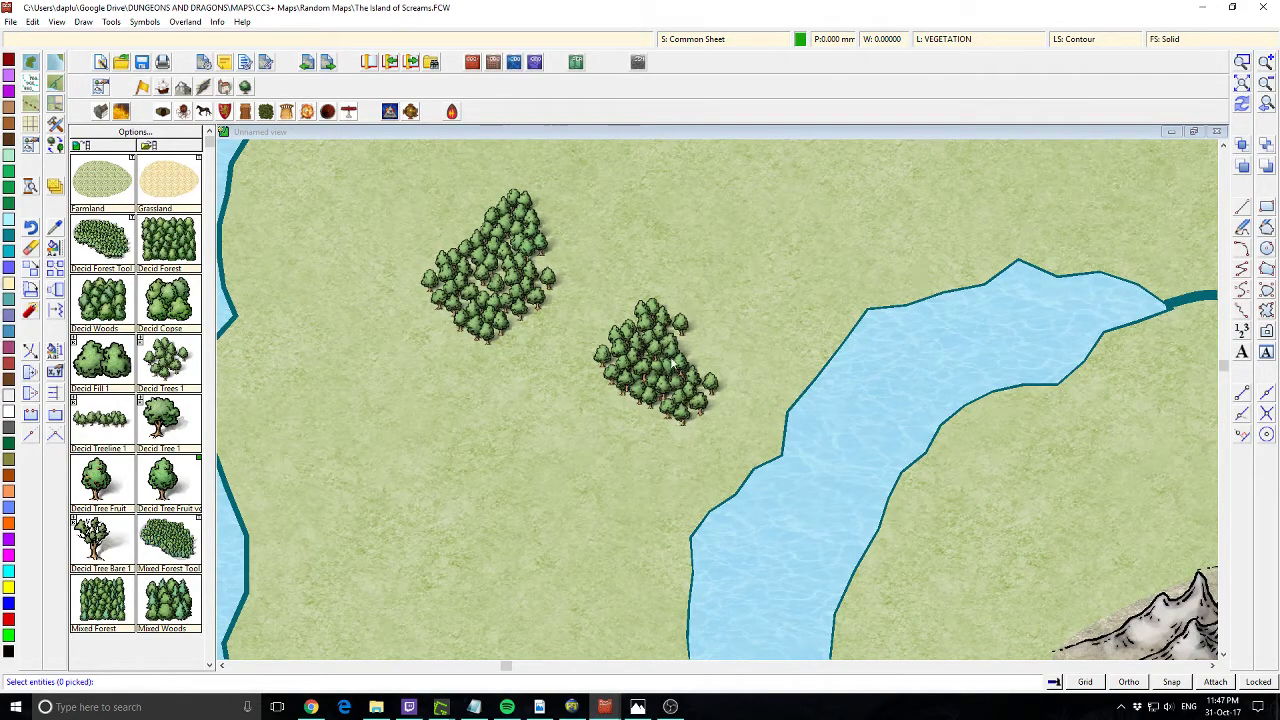
Send the westernmost tree symbol of the cluster nearer the lake to the back
{"action": "left_click", "coordinate": [600, 368]}
{"action": "right_click", "coordinate": [612, 378]}
{"action": "left_click", "coordinate": [612, 380]}
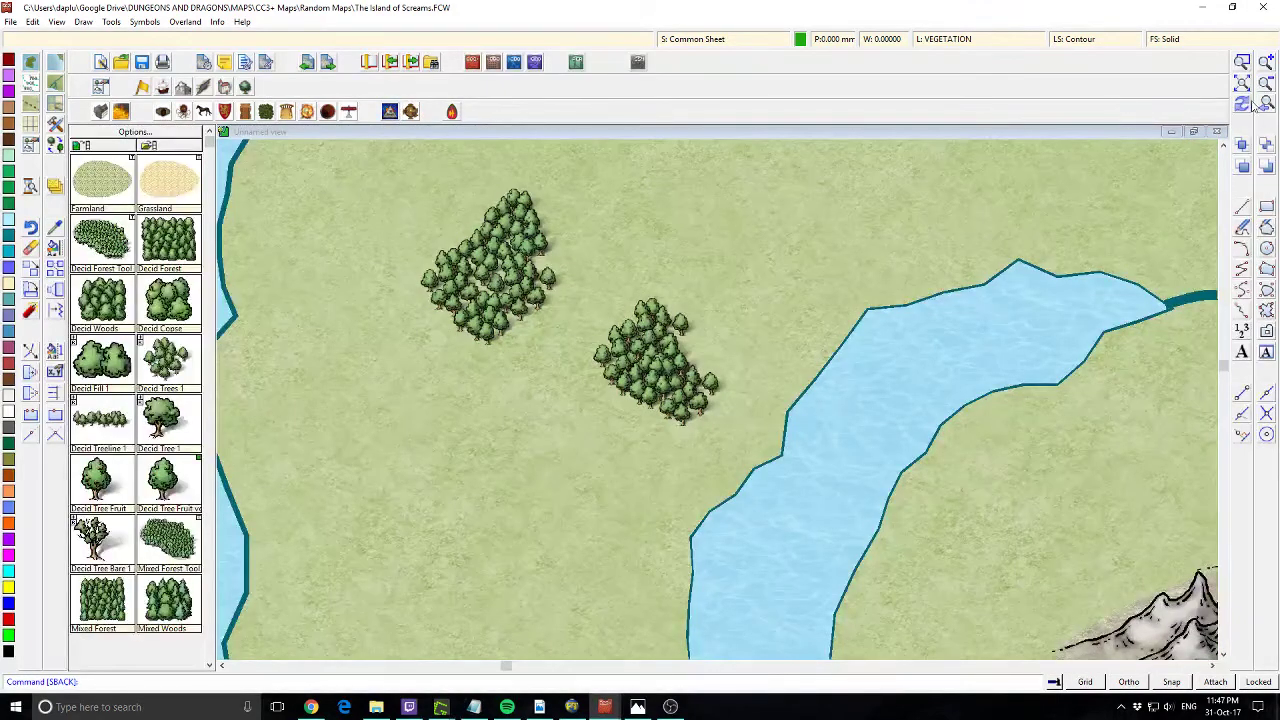
{"action": "left_click", "coordinate": [1243, 104]}
Move the westernmost tree symbol of the lakeside cluster above its northernmost symbol in the drawing order
{"action": "left_click", "coordinate": [1245, 169]}
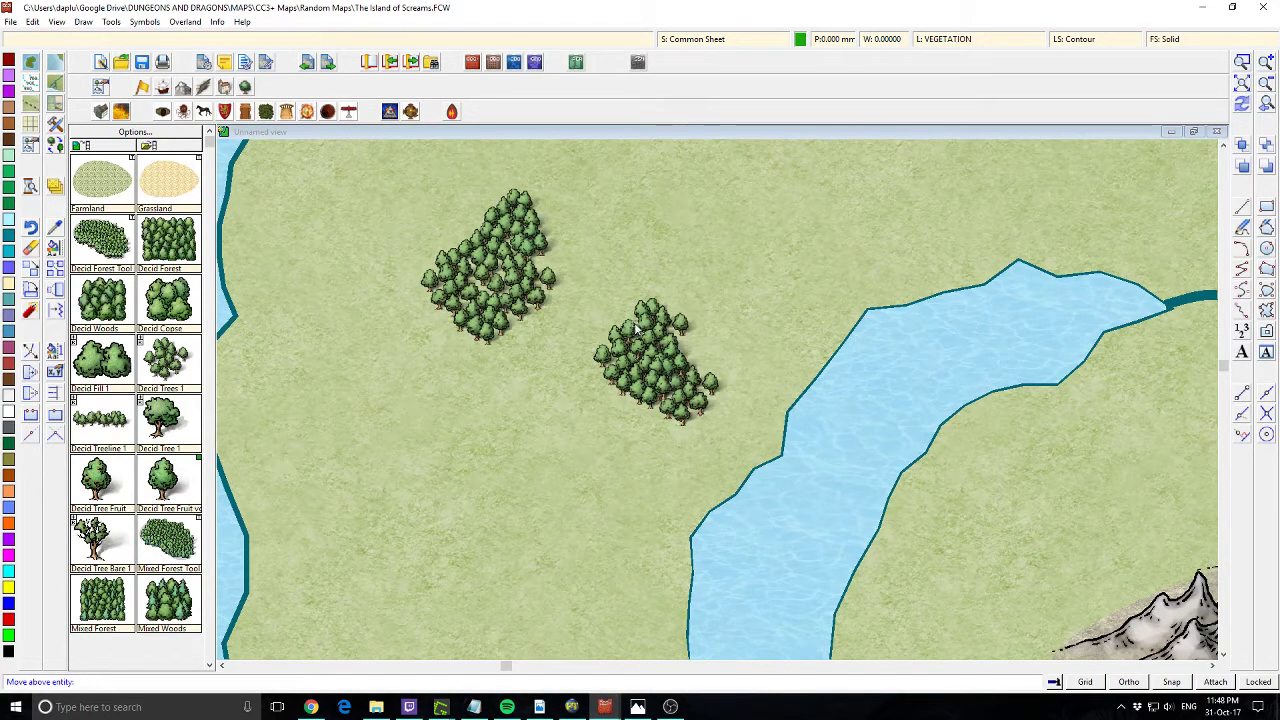
{"action": "left_click", "coordinate": [654, 304]}
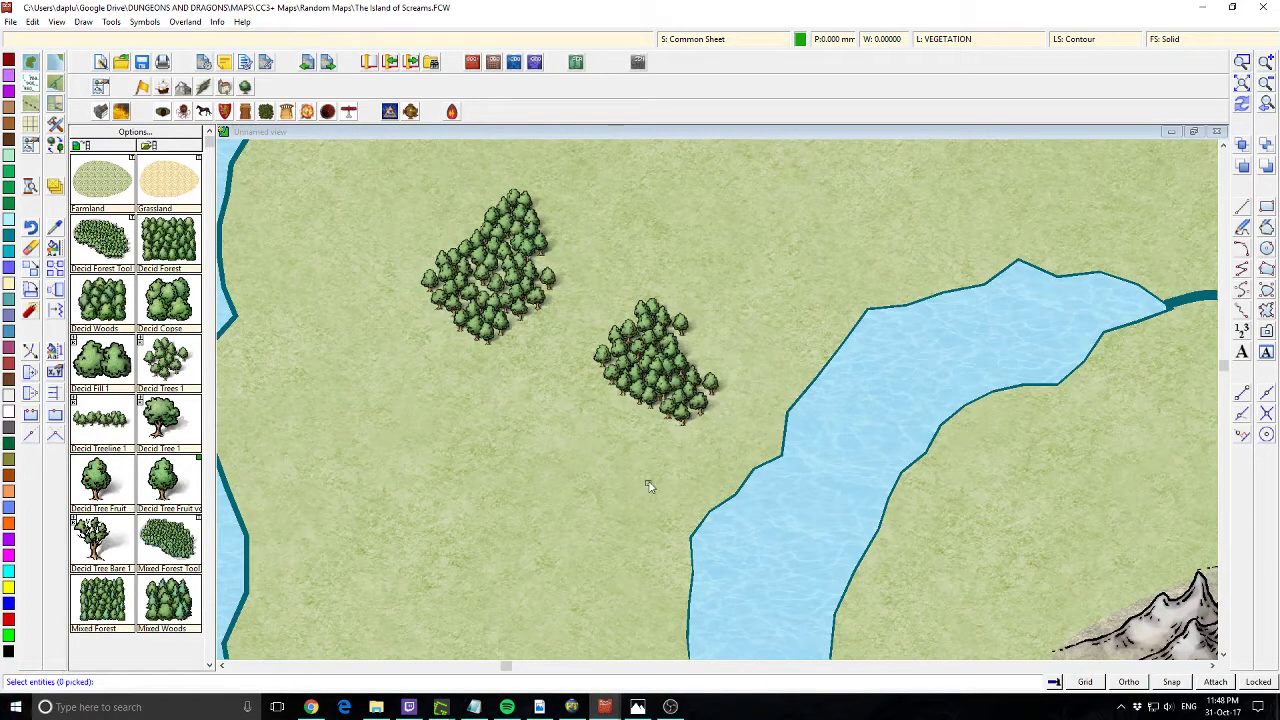
{"action": "left_click", "coordinate": [600, 366]}
{"action": "right_click", "coordinate": [603, 362]}
{"action": "left_click", "coordinate": [607, 363]}
{"action": "left_click", "coordinate": [590, 360]}
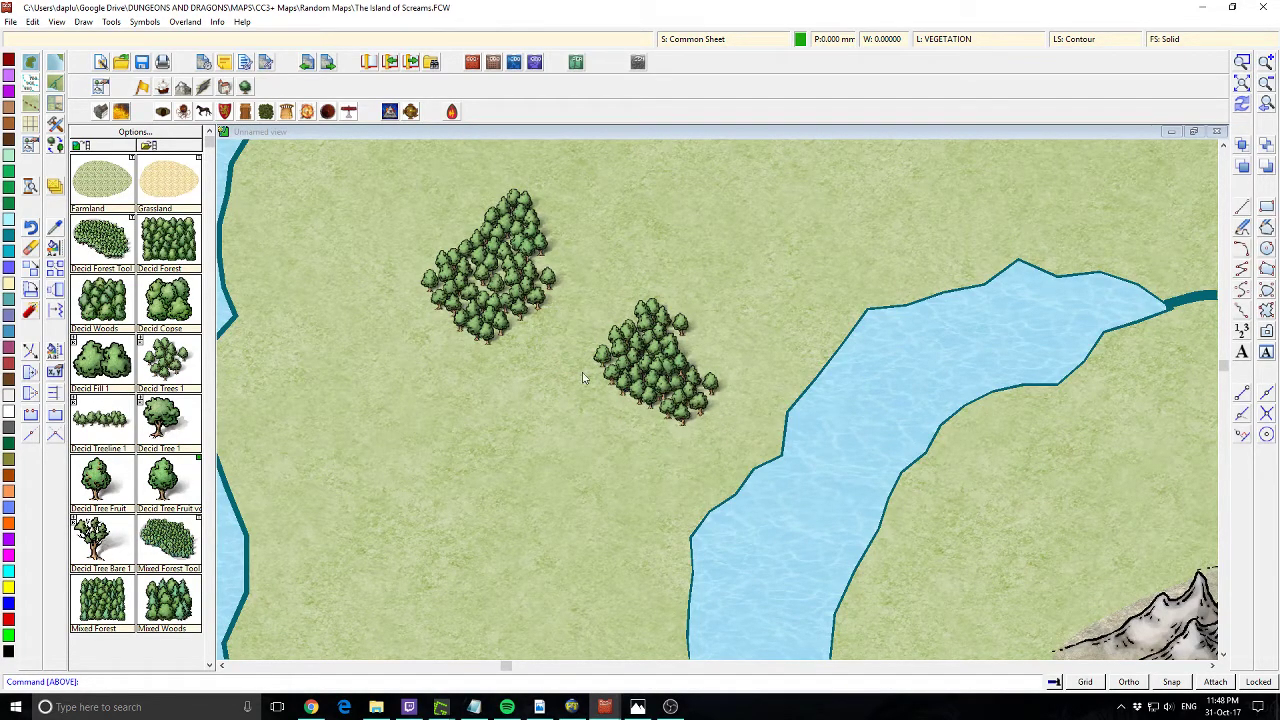
Move the southeastern tree symbol of the lakeside cluster above the neighbouring tree symbol in the drawing order
{"action": "left_click", "coordinate": [1244, 167]}
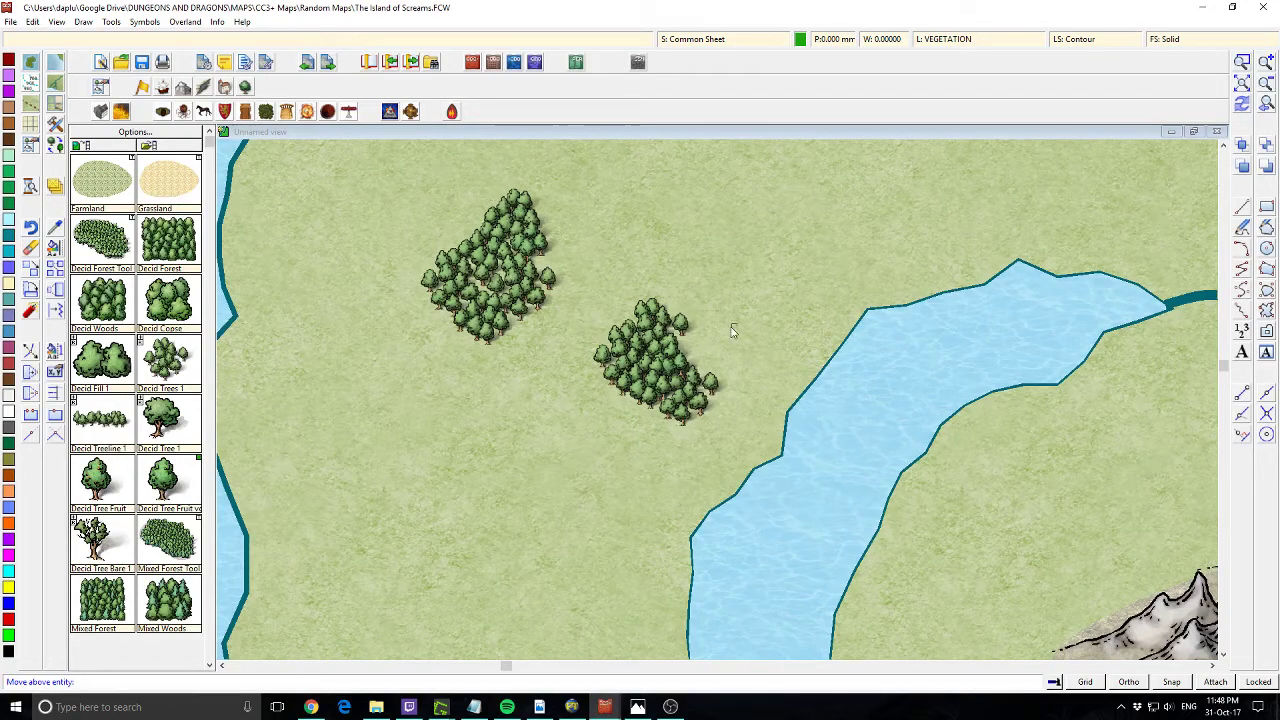
{"action": "left_click", "coordinate": [685, 358]}
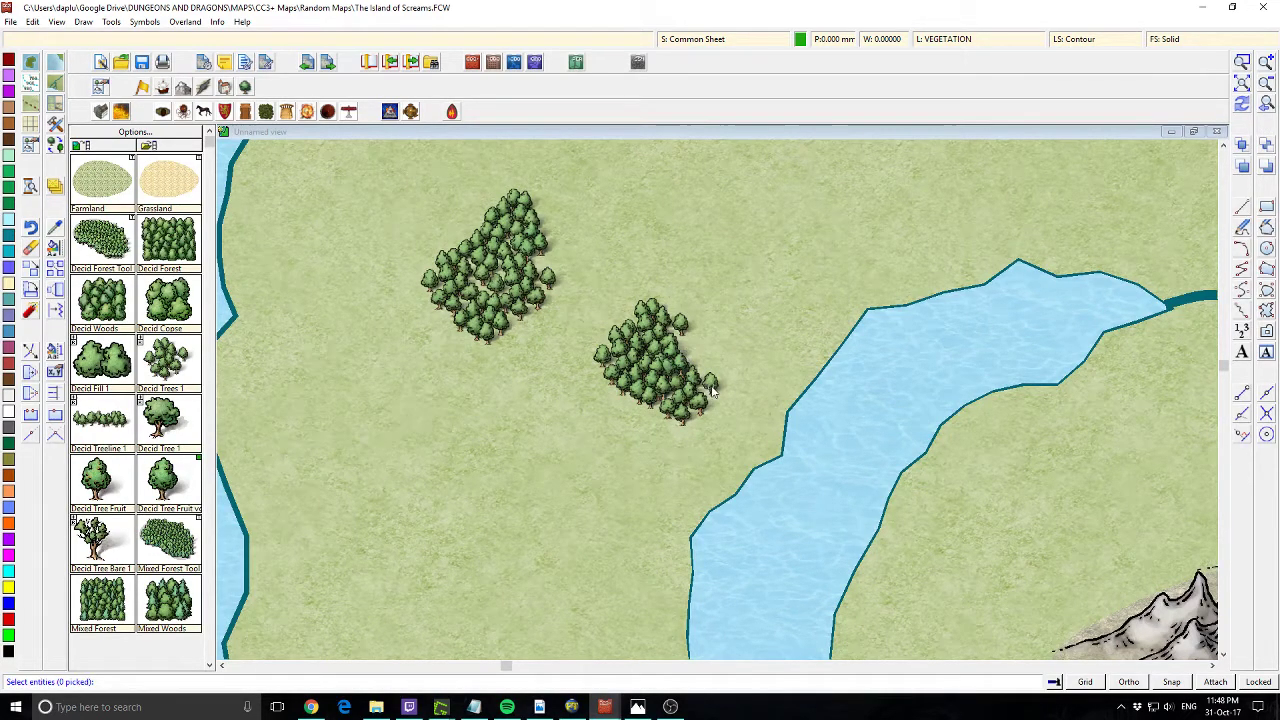
{"action": "left_click", "coordinate": [714, 382]}
{"action": "right_click", "coordinate": [662, 377]}
{"action": "left_click", "coordinate": [710, 387]}
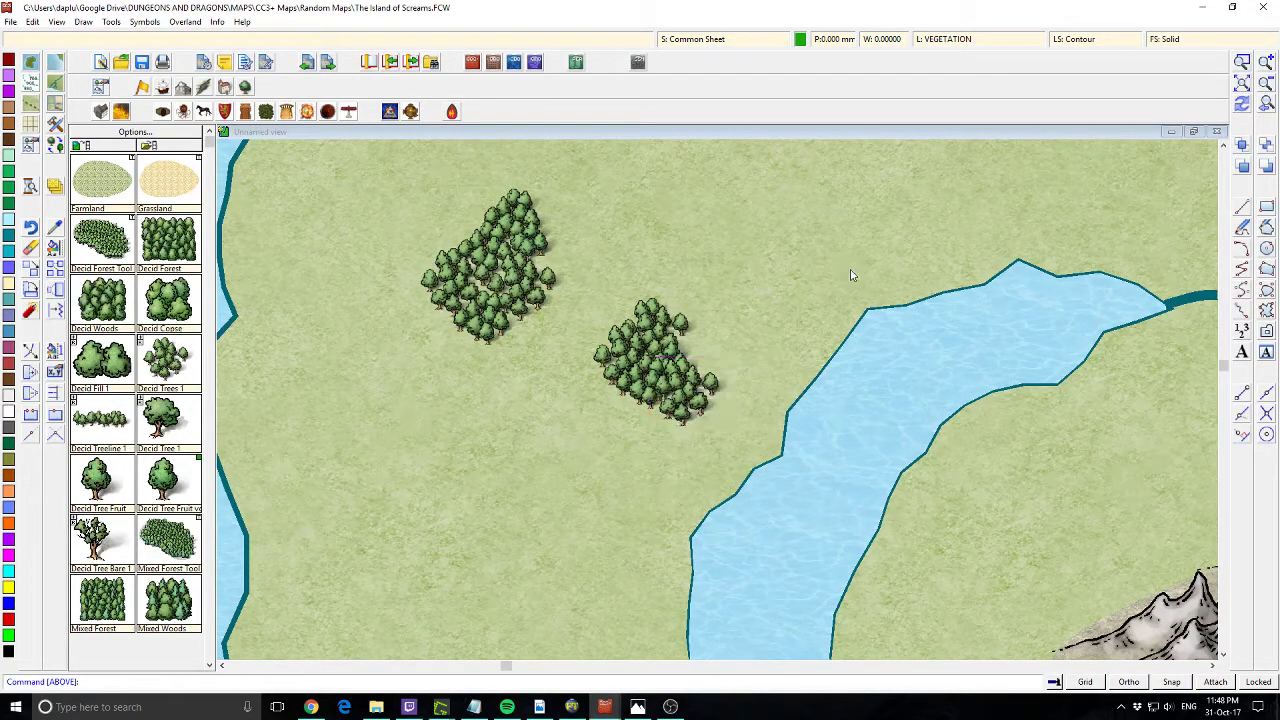
{"action": "left_click", "coordinate": [1243, 103]}
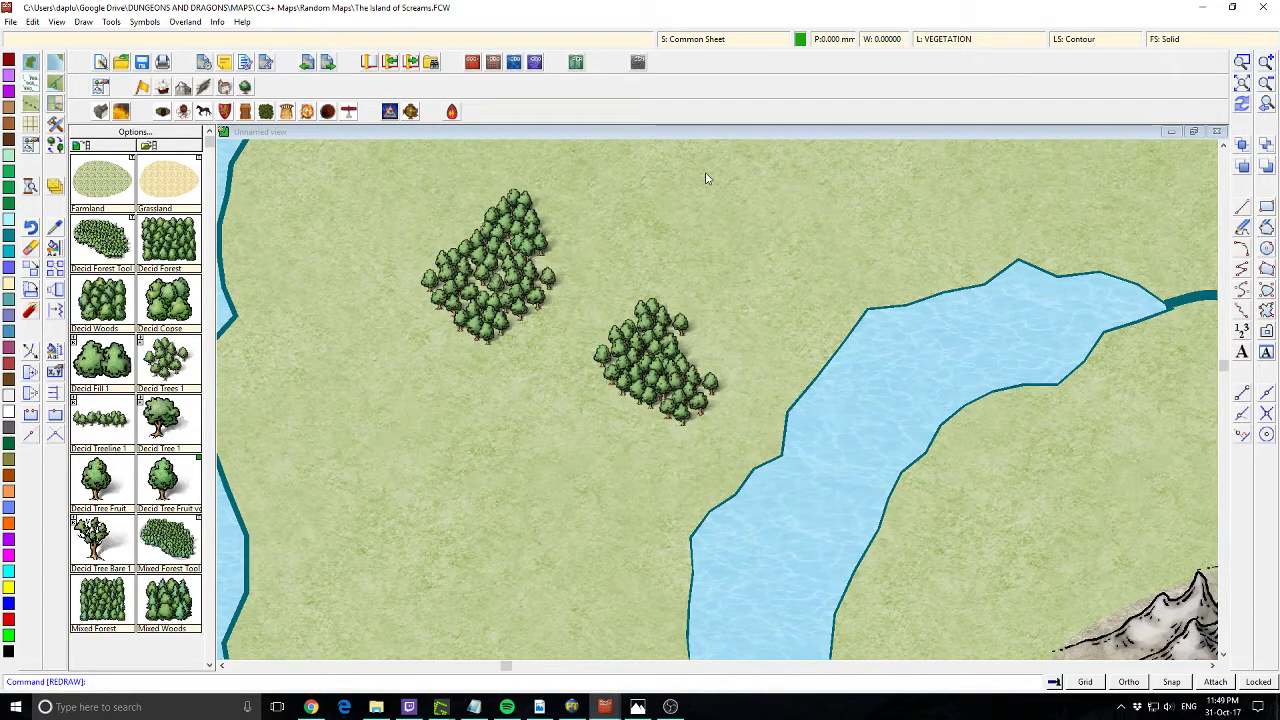
Examine the drawing's layer list and the order of its drawing sheets
{"action": "left_click", "coordinate": [935, 44]}
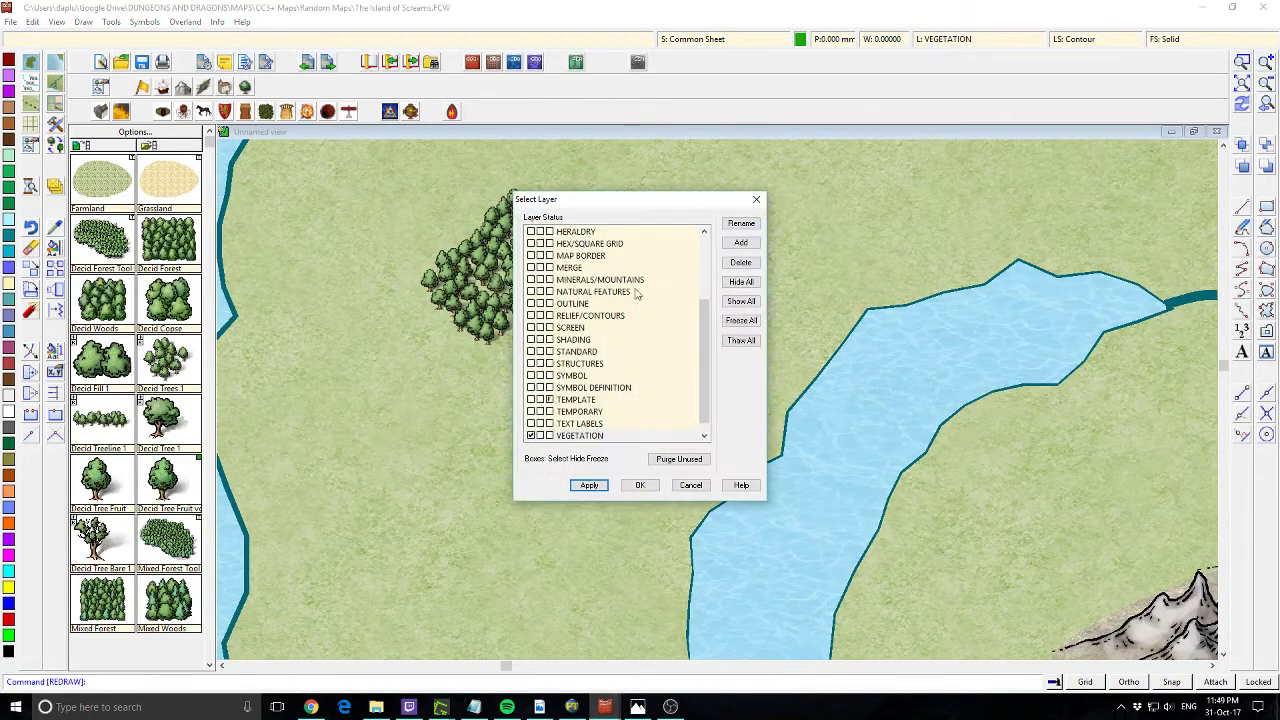
{"action": "left_click_drag", "start_coordinate": [704, 360], "coordinate": [712, 428]}
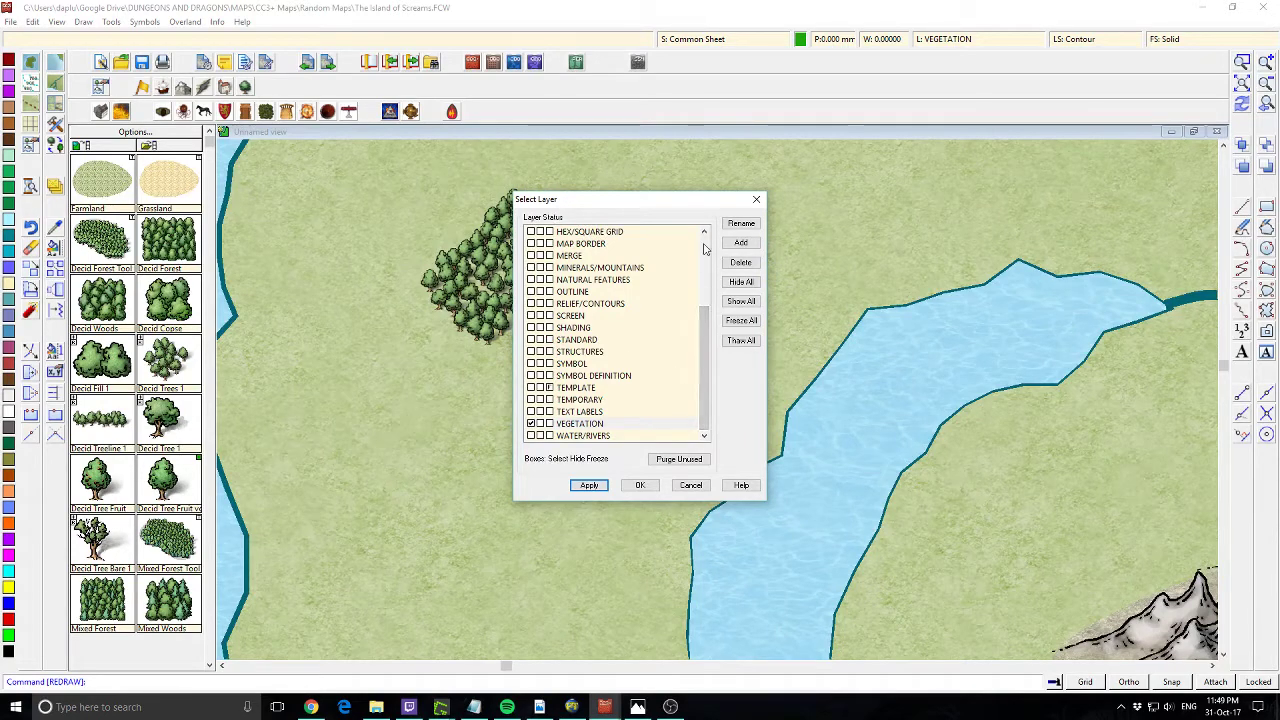
{"action": "left_click", "coordinate": [757, 201]}
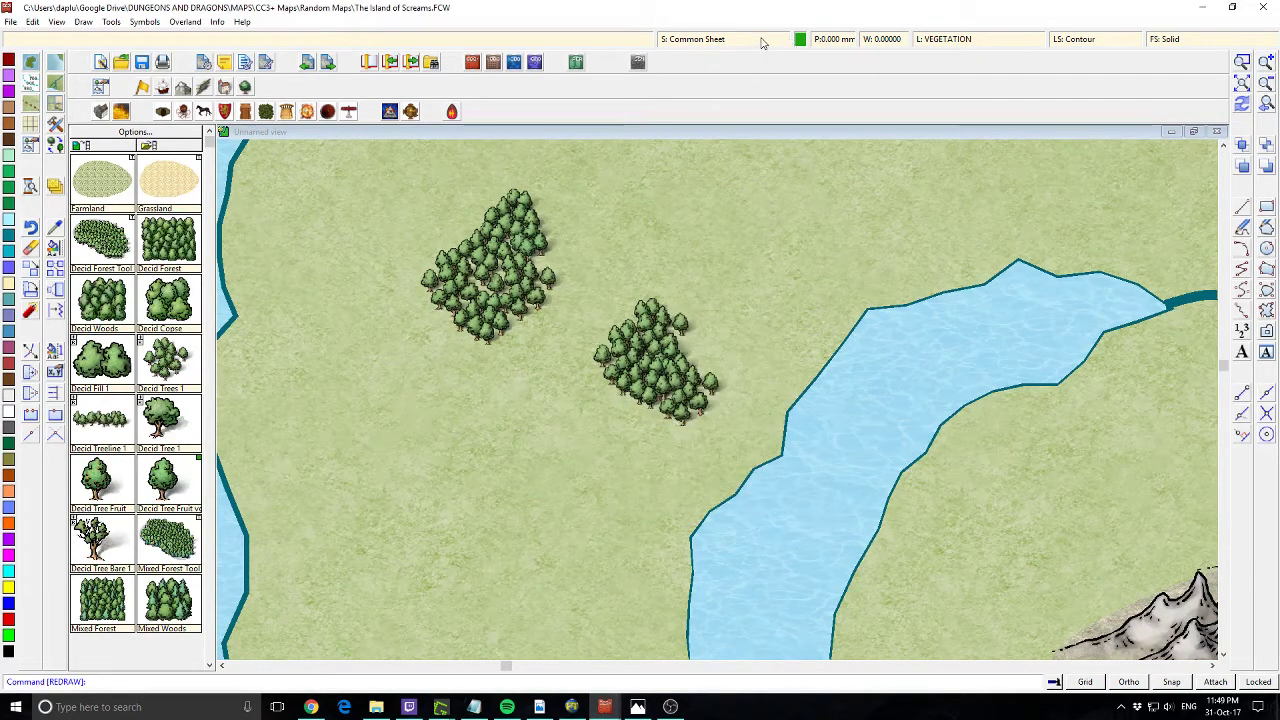
{"action": "left_click", "coordinate": [692, 40]}
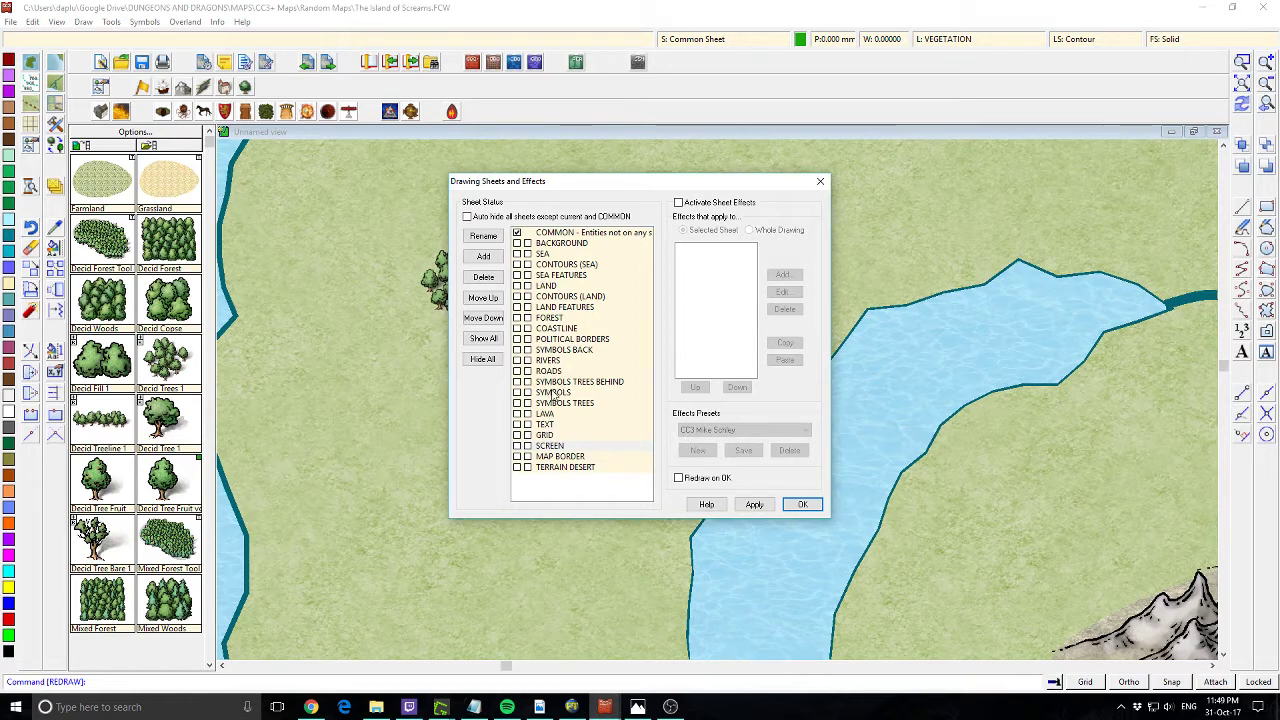
{"action": "left_click", "coordinate": [819, 182]}
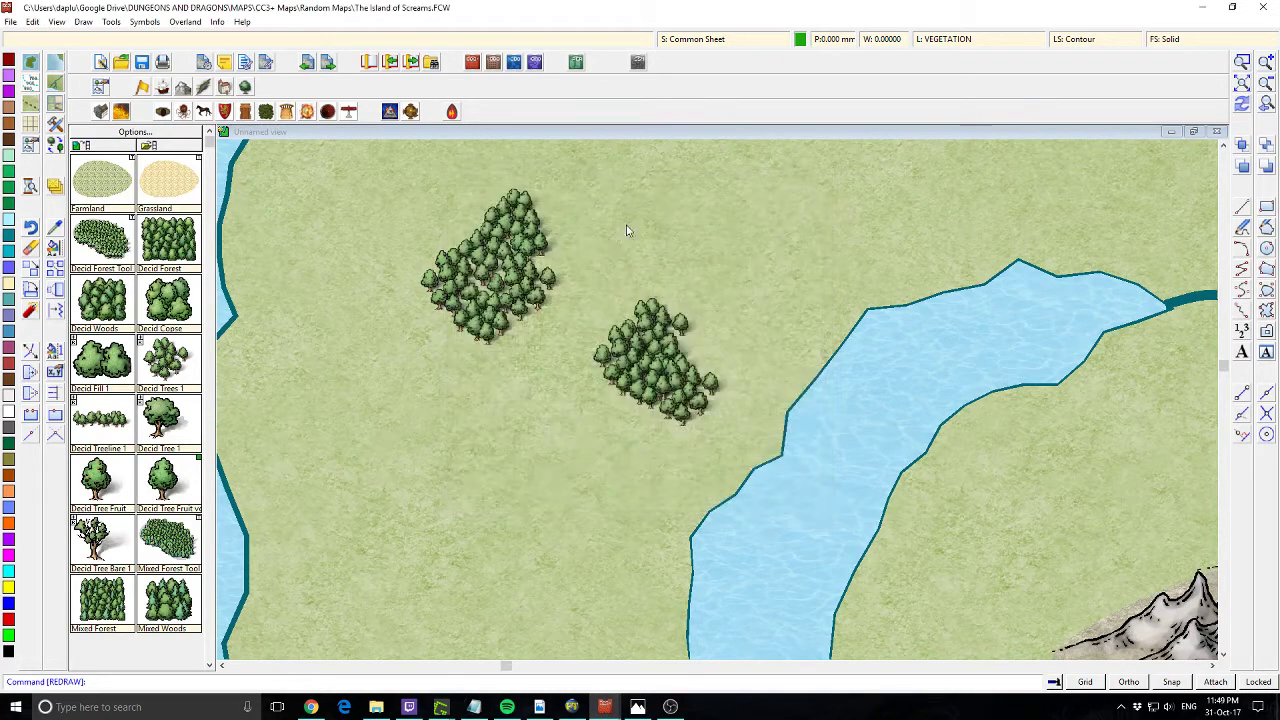
Draw a Road, Minor path looping across the grassland and passing through both tree clusters
{"action": "left_click", "coordinate": [30, 108]}
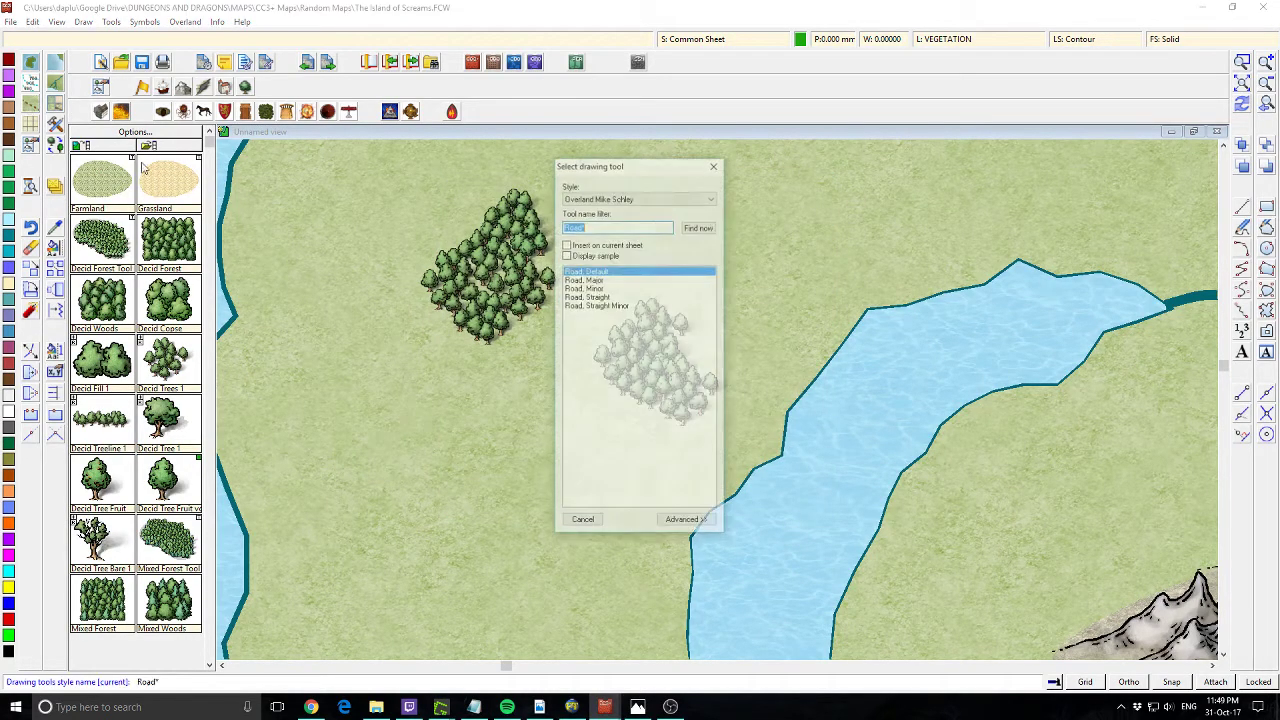
{"action": "double_click", "coordinate": [592, 288]}
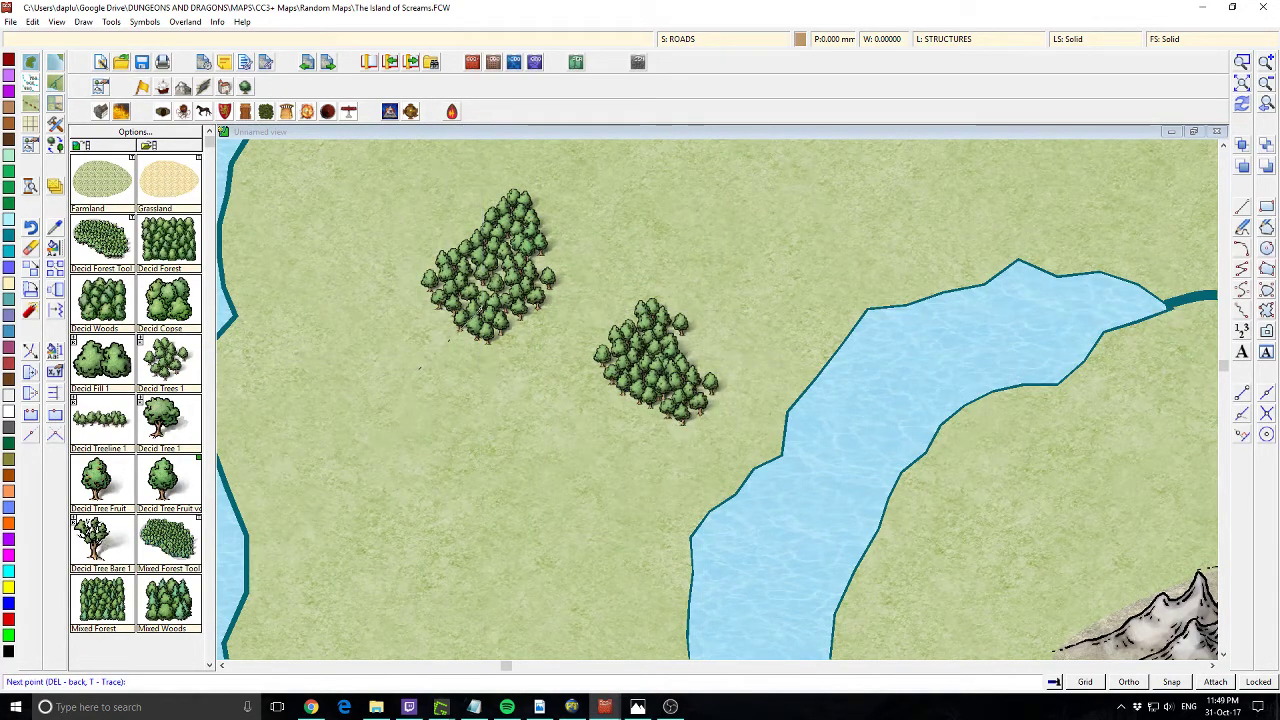
{"action": "left_click", "coordinate": [455, 213]}
{"action": "left_click", "coordinate": [648, 178]}
{"action": "left_click", "coordinate": [717, 290]}
{"action": "left_click", "coordinate": [665, 410]}
{"action": "left_click", "coordinate": [658, 470]}
{"action": "left_click", "coordinate": [480, 572]}
{"action": "left_click", "coordinate": [348, 532]}
{"action": "left_click", "coordinate": [411, 376]}
{"action": "right_click", "coordinate": [412, 377]}
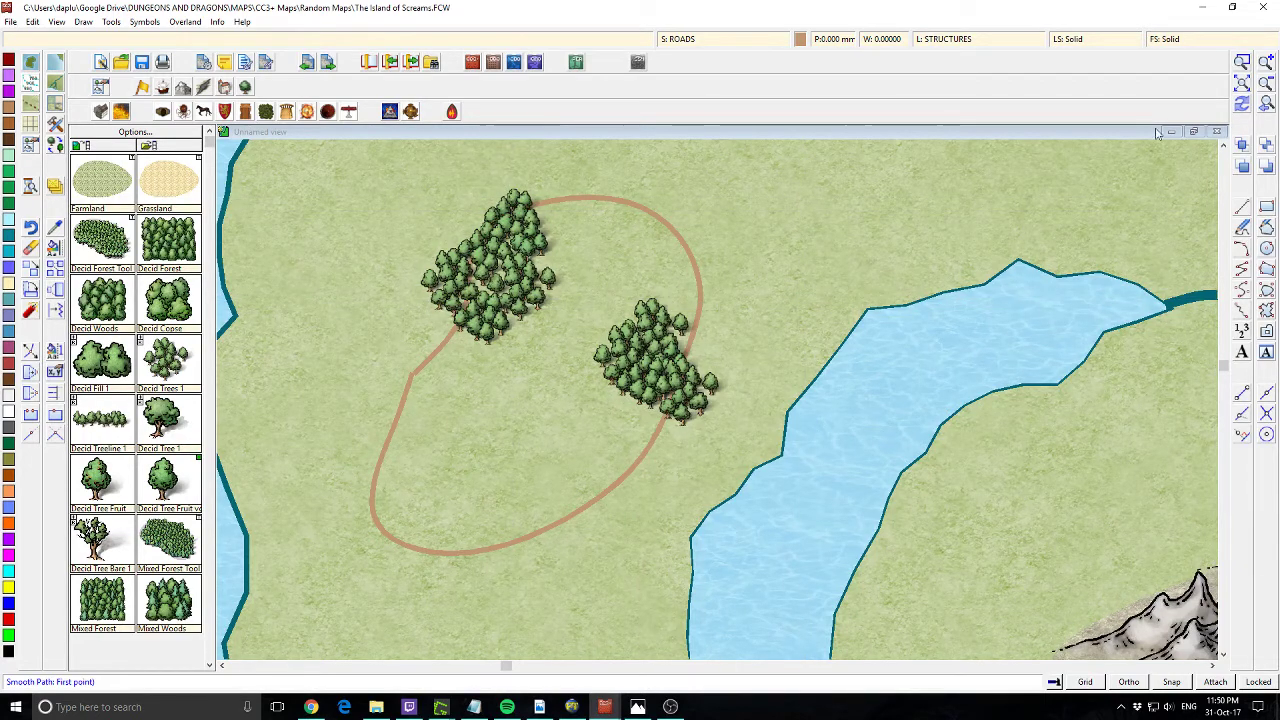
List the properties of the northernmost tree symbol in the eastern cluster to check its sheet and layer
{"action": "key", "text": "Escape"}
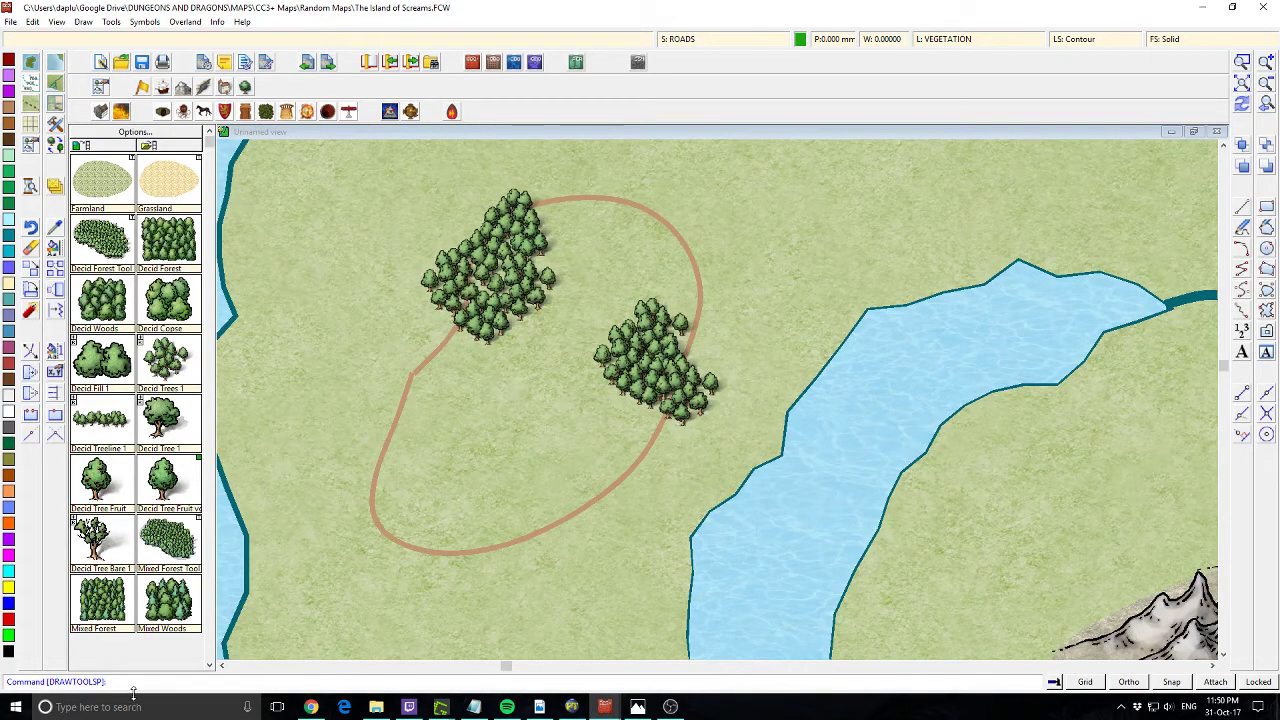
{"action": "type", "text": "LIST"}
{"action": "key", "text": "Return"}
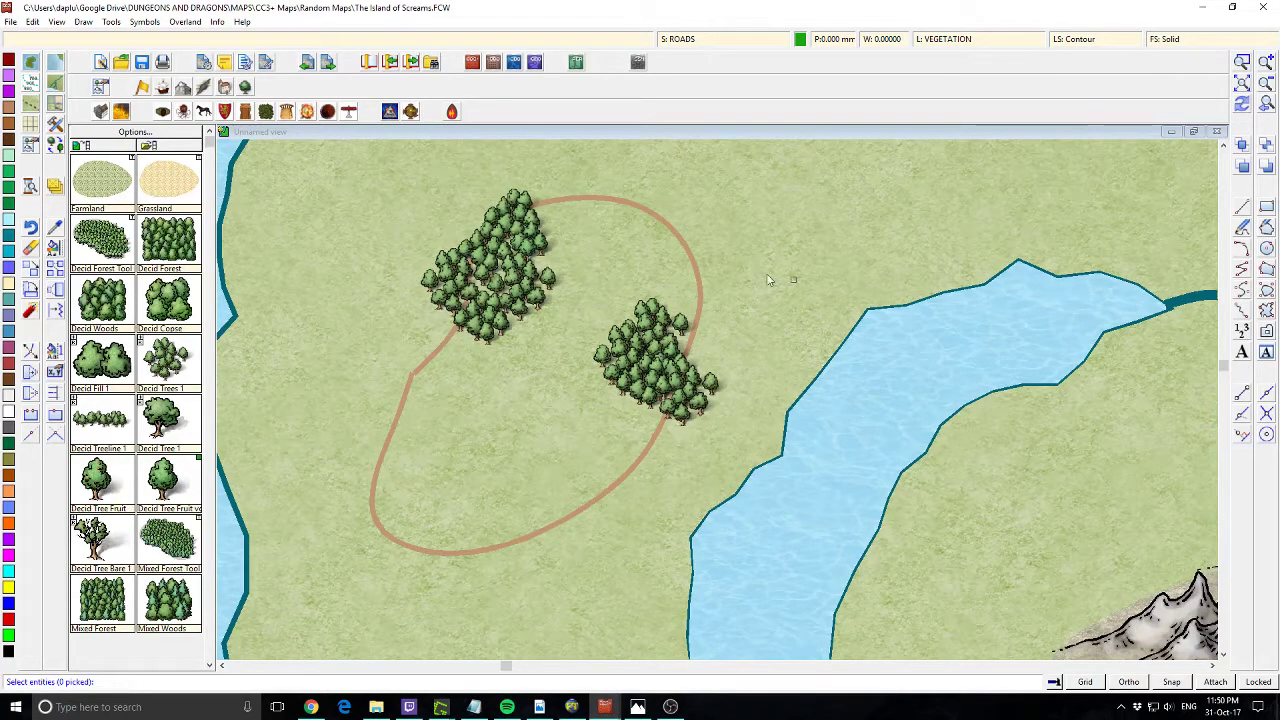
{"action": "left_click", "coordinate": [686, 323]}
{"action": "right_click", "coordinate": [686, 323]}
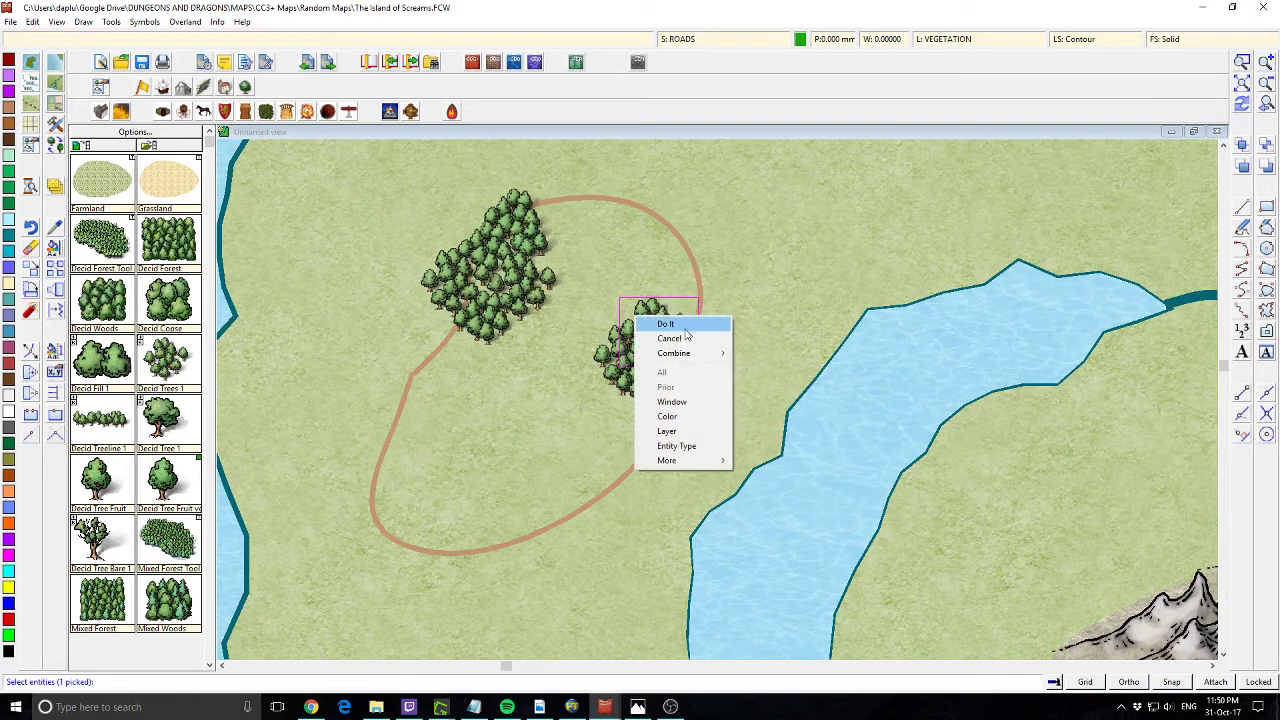
{"action": "left_click", "coordinate": [690, 326]}
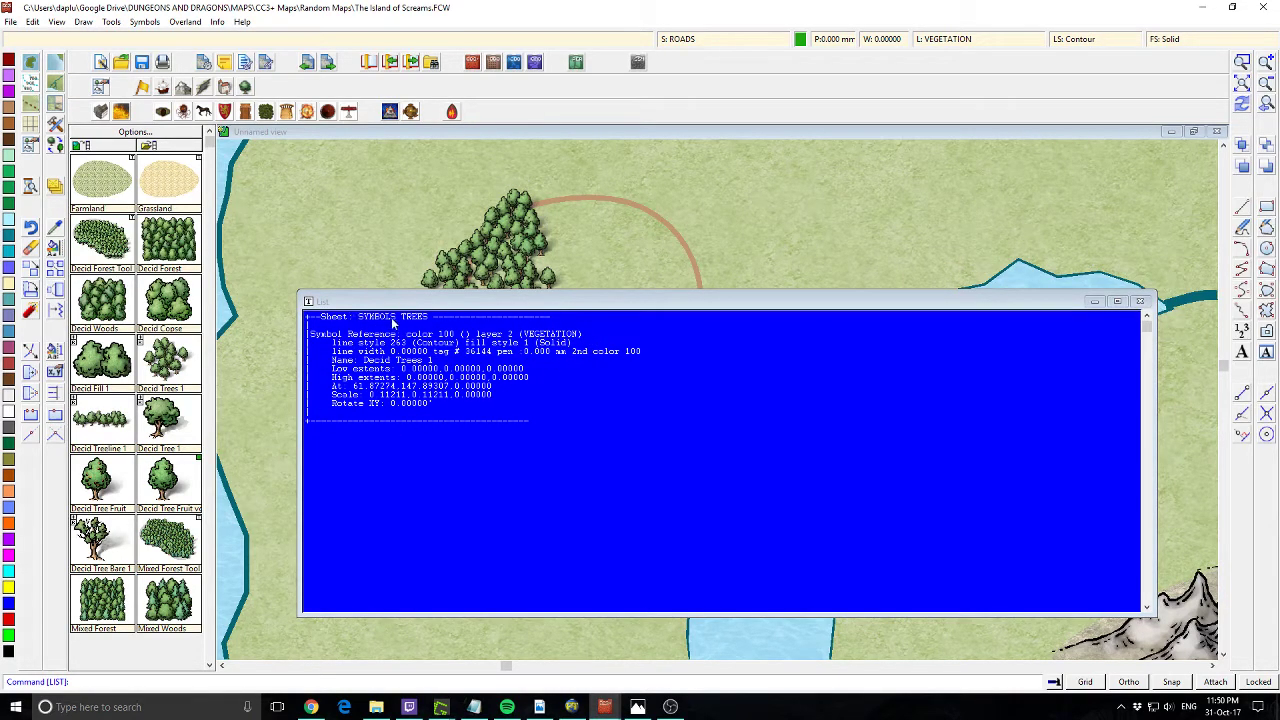
{"action": "left_click", "coordinate": [1139, 301]}
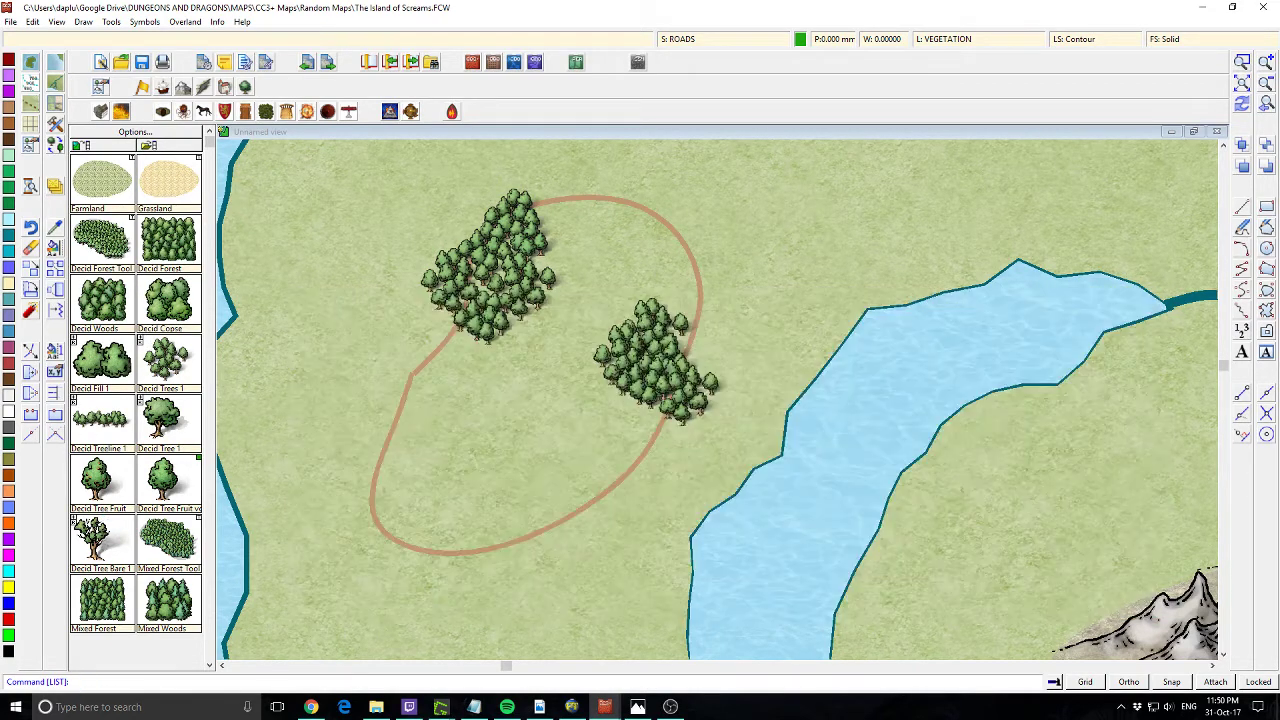
List the properties of the looping road to check its sheet and layer
{"action": "key", "text": "Return"}
{"action": "left_click", "coordinate": [655, 212]}
{"action": "right_click", "coordinate": [655, 212]}
{"action": "left_click", "coordinate": [662, 224]}
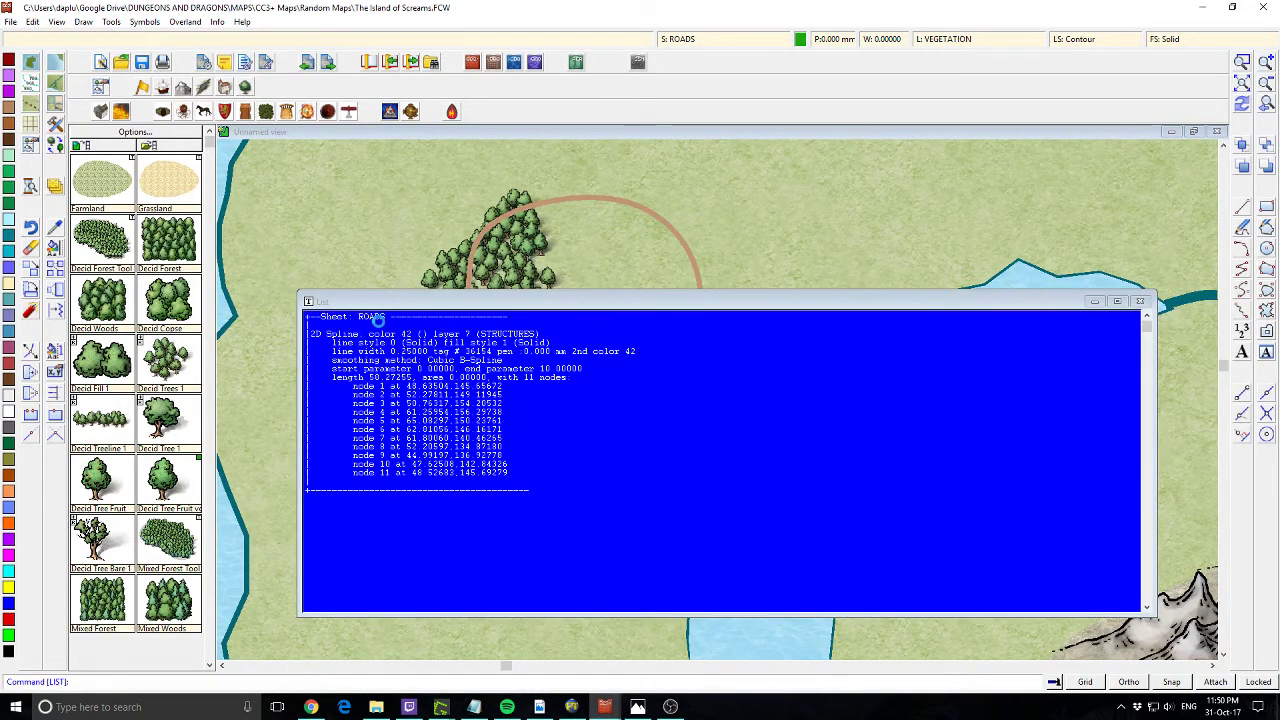
Compare the positions of the ROADS and SYMBOLS TREES sheets in the drawing sheet order
{"action": "left_click", "coordinate": [722, 40]}
{"action": "left_click_drag", "start_coordinate": [640, 184], "coordinate": [840, 206]}
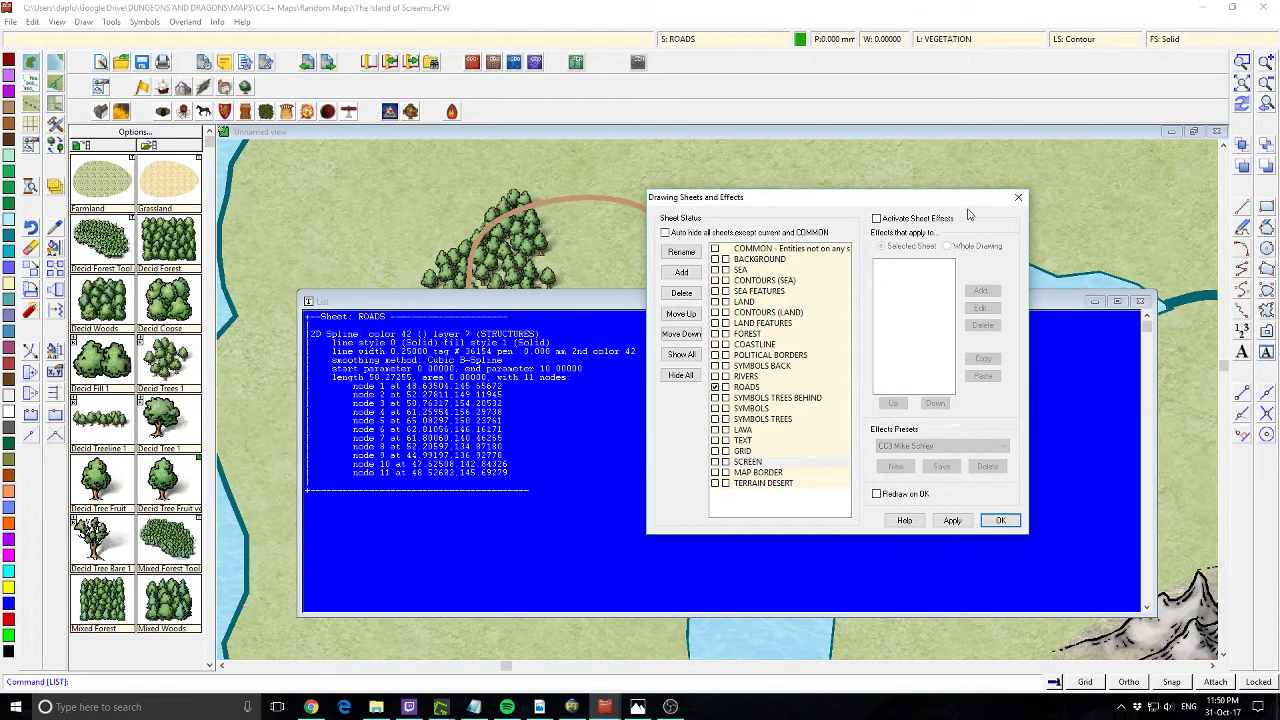
{"action": "left_click", "coordinate": [1018, 197]}
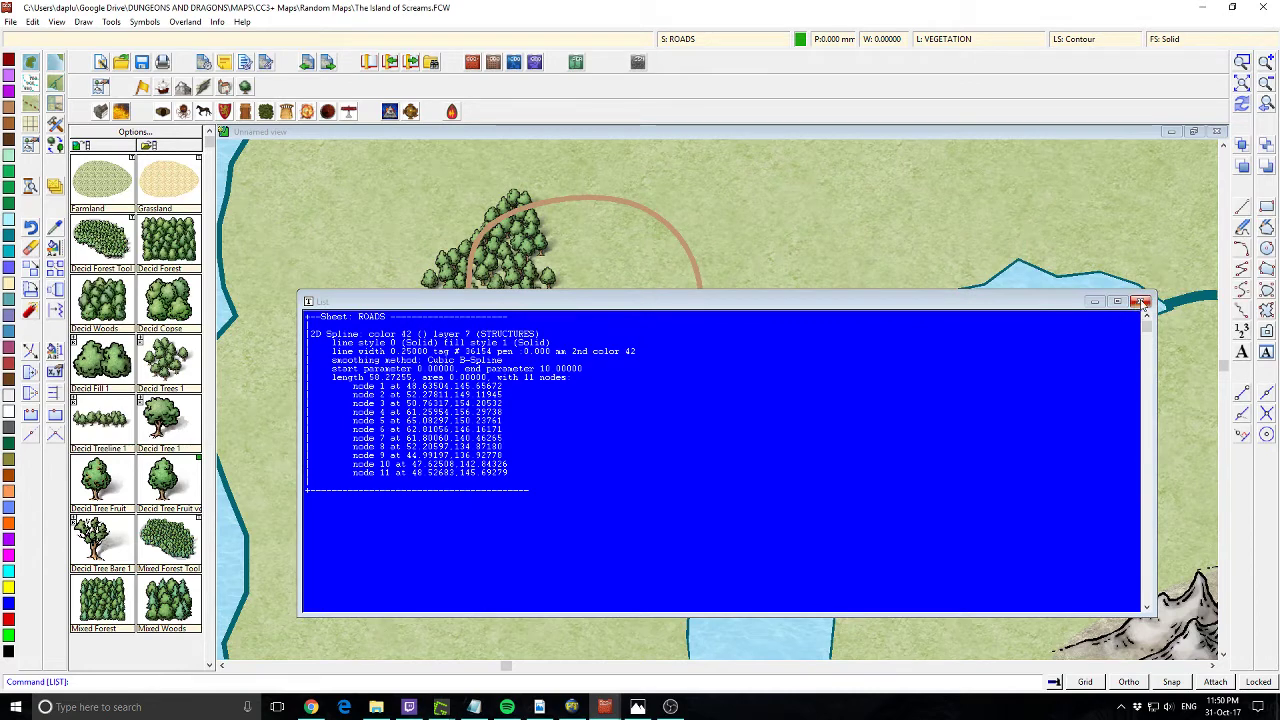
{"action": "left_click", "coordinate": [1145, 302]}
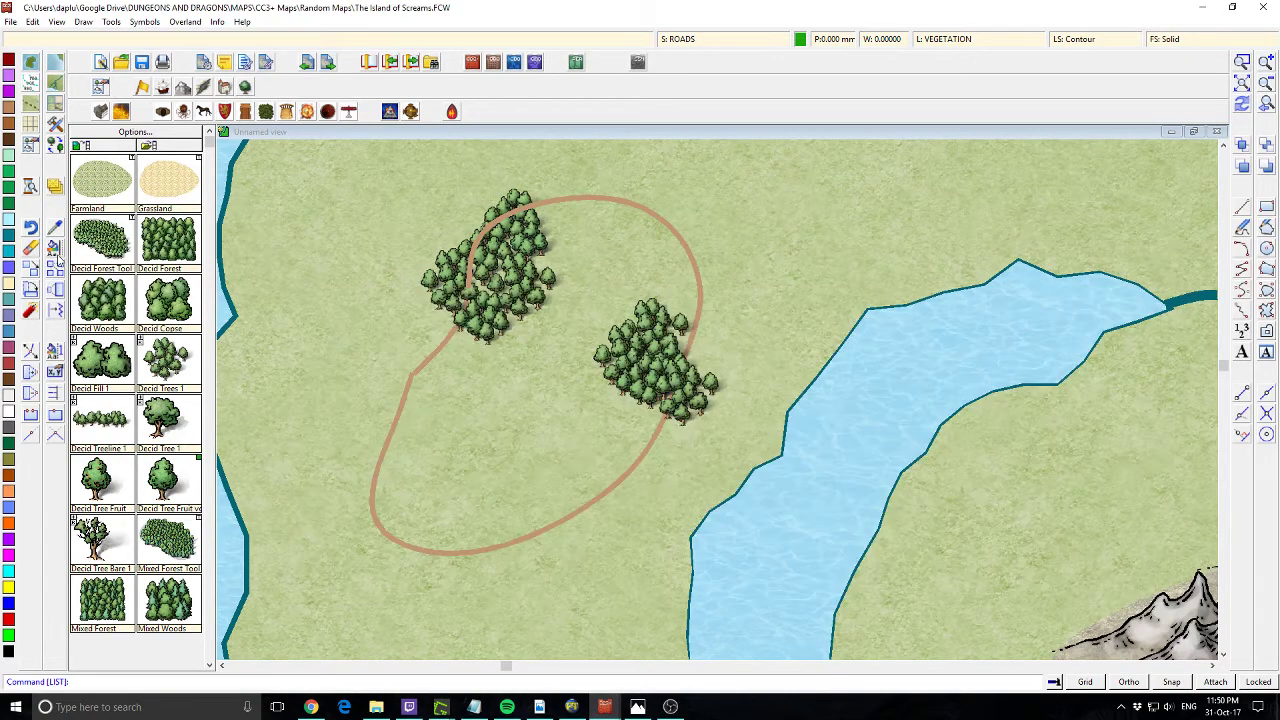
Change the looping road's sheet to SYMBOLS TREES and redraw the map
{"action": "left_click", "coordinate": [55, 250]}
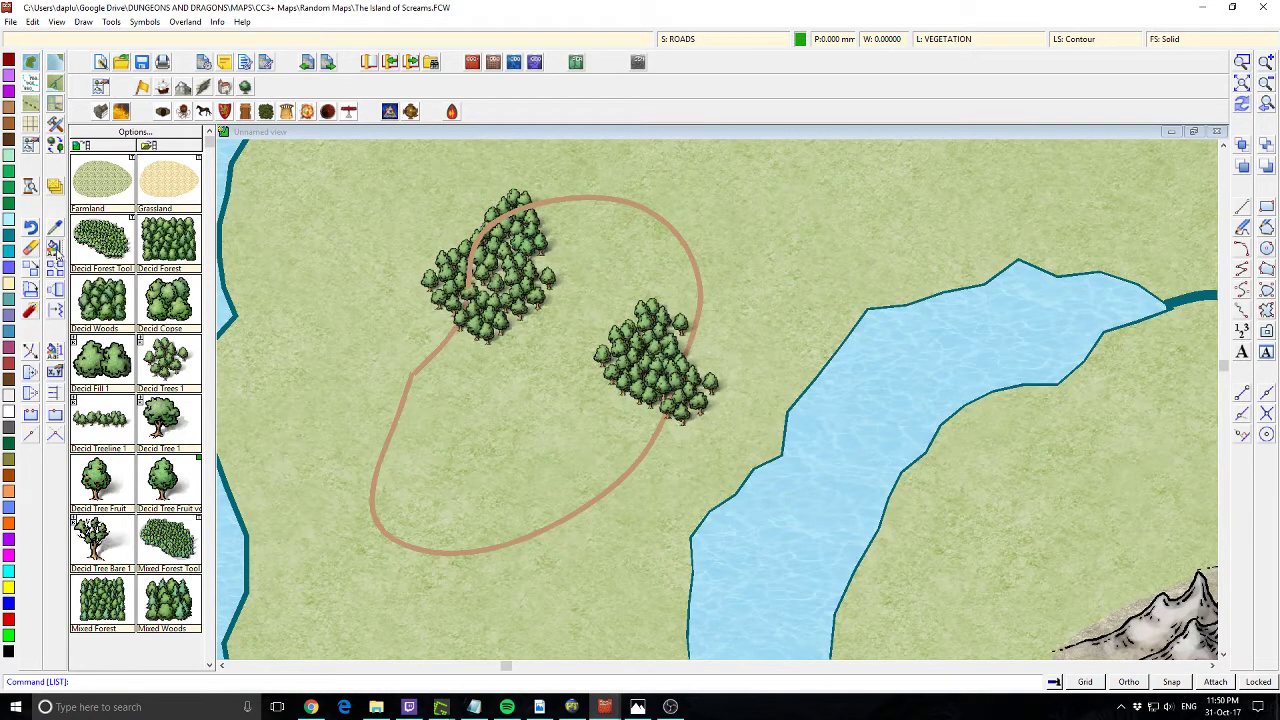
{"action": "left_click", "coordinate": [686, 251]}
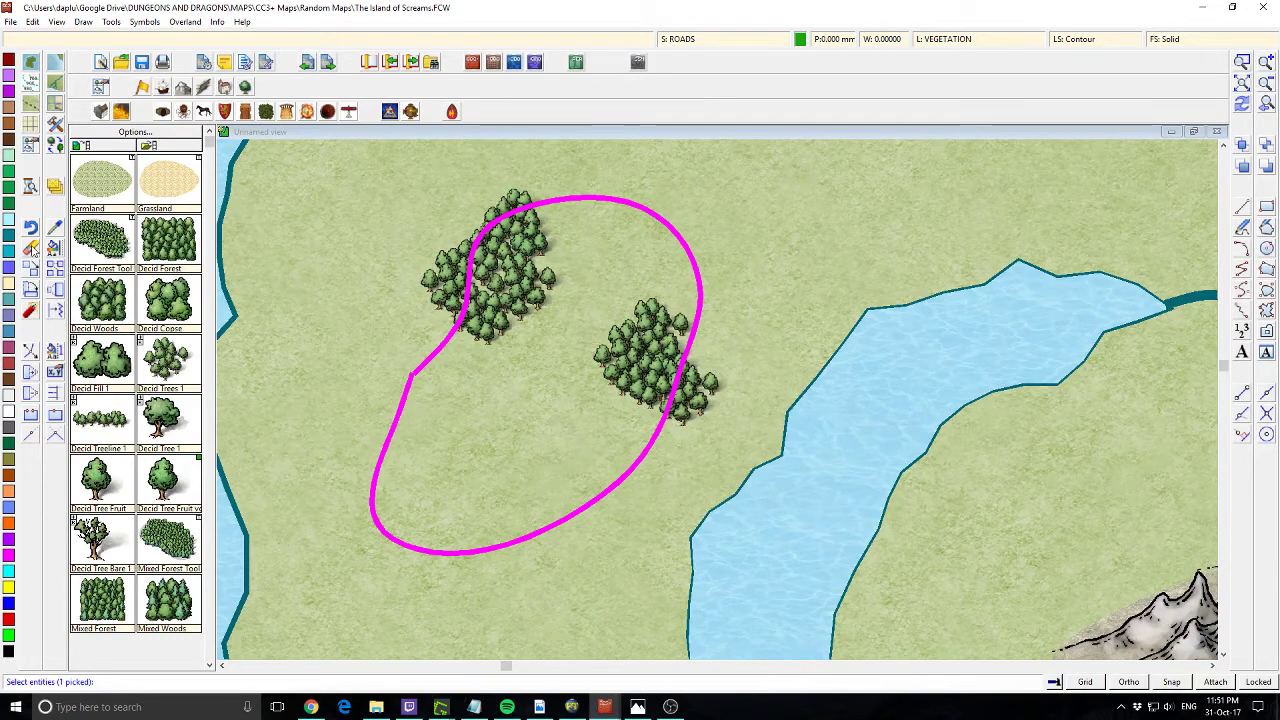
{"action": "left_click", "coordinate": [656, 226]}
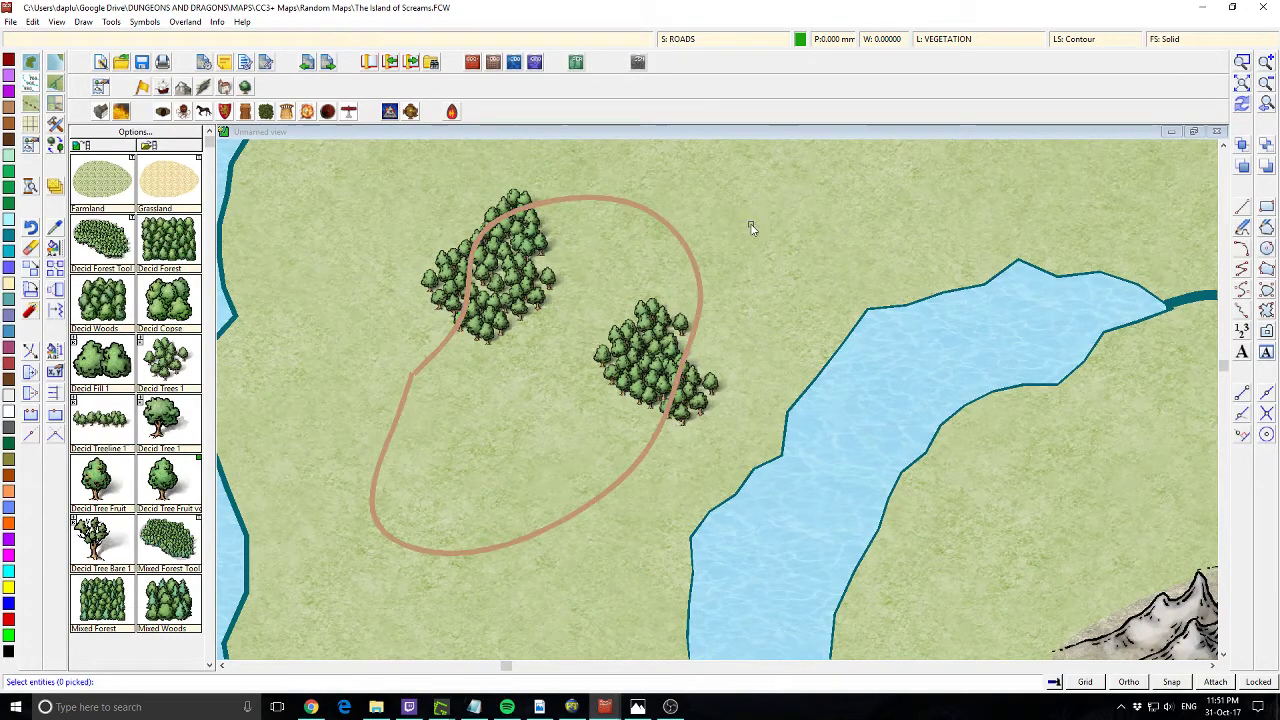
{"action": "left_click", "coordinate": [661, 220]}
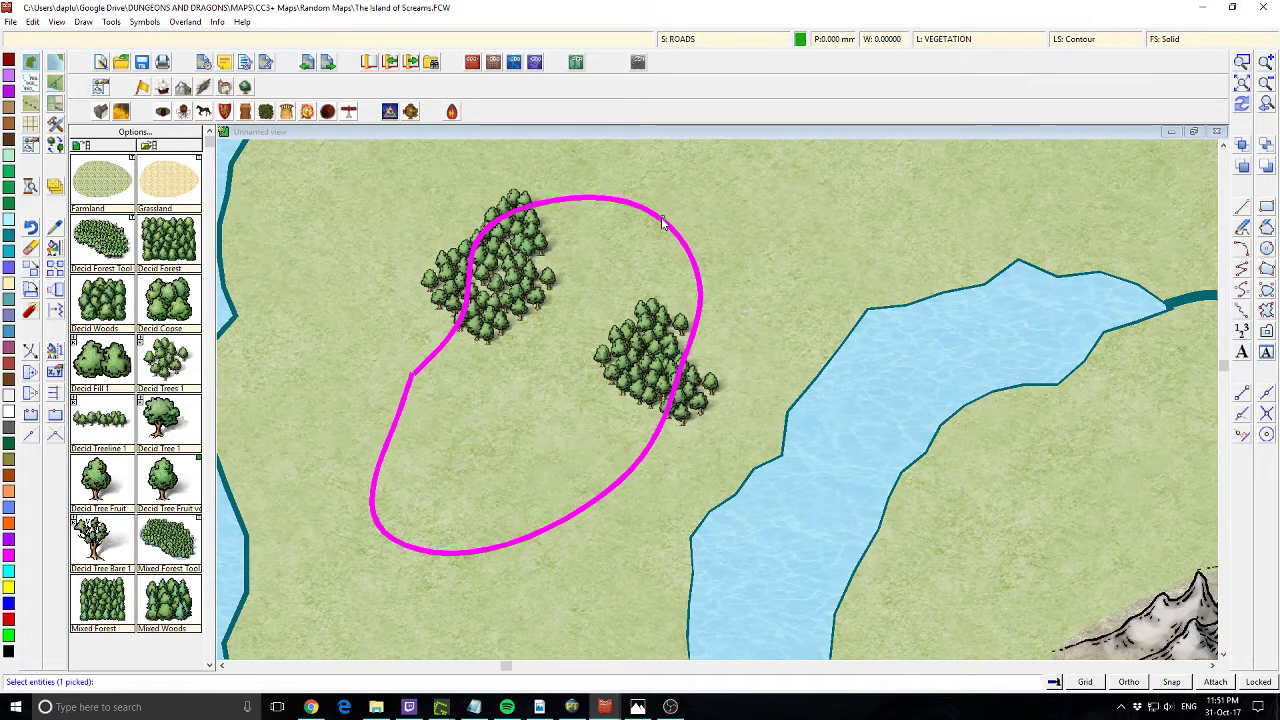
{"action": "right_click", "coordinate": [662, 218]}
{"action": "left_click", "coordinate": [657, 216]}
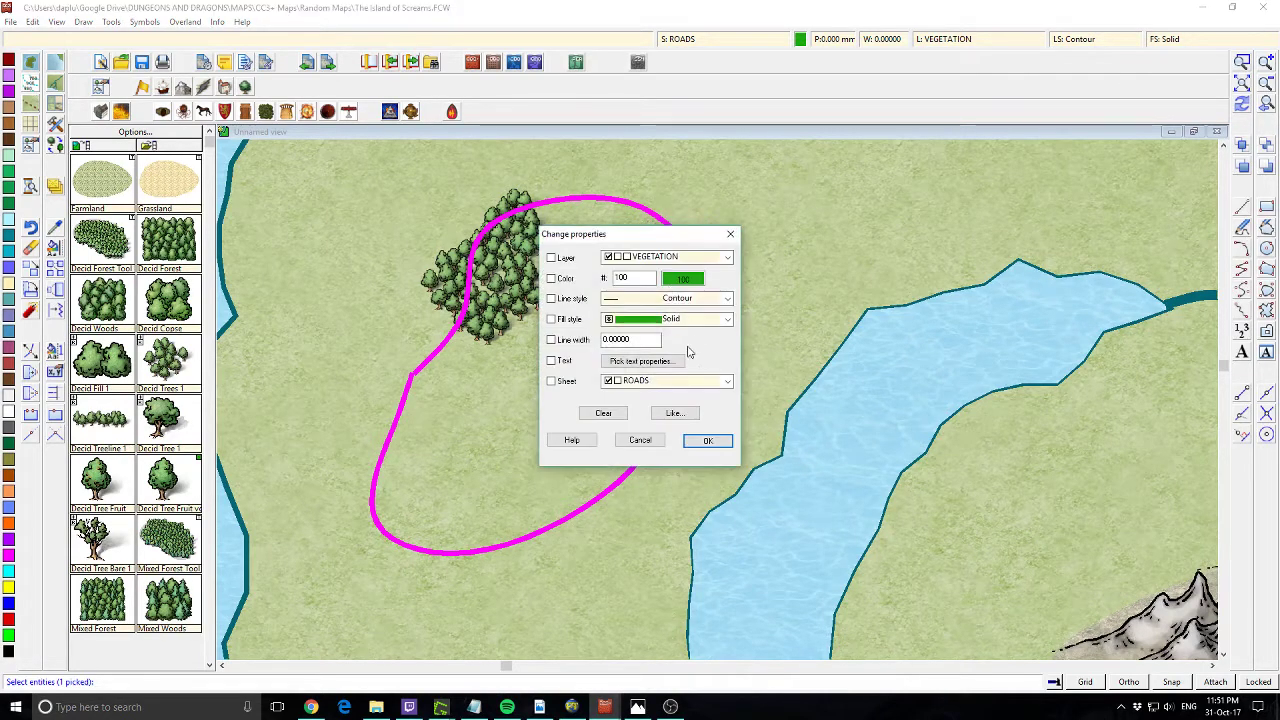
{"action": "left_click", "coordinate": [550, 382]}
{"action": "left_click", "coordinate": [655, 382]}
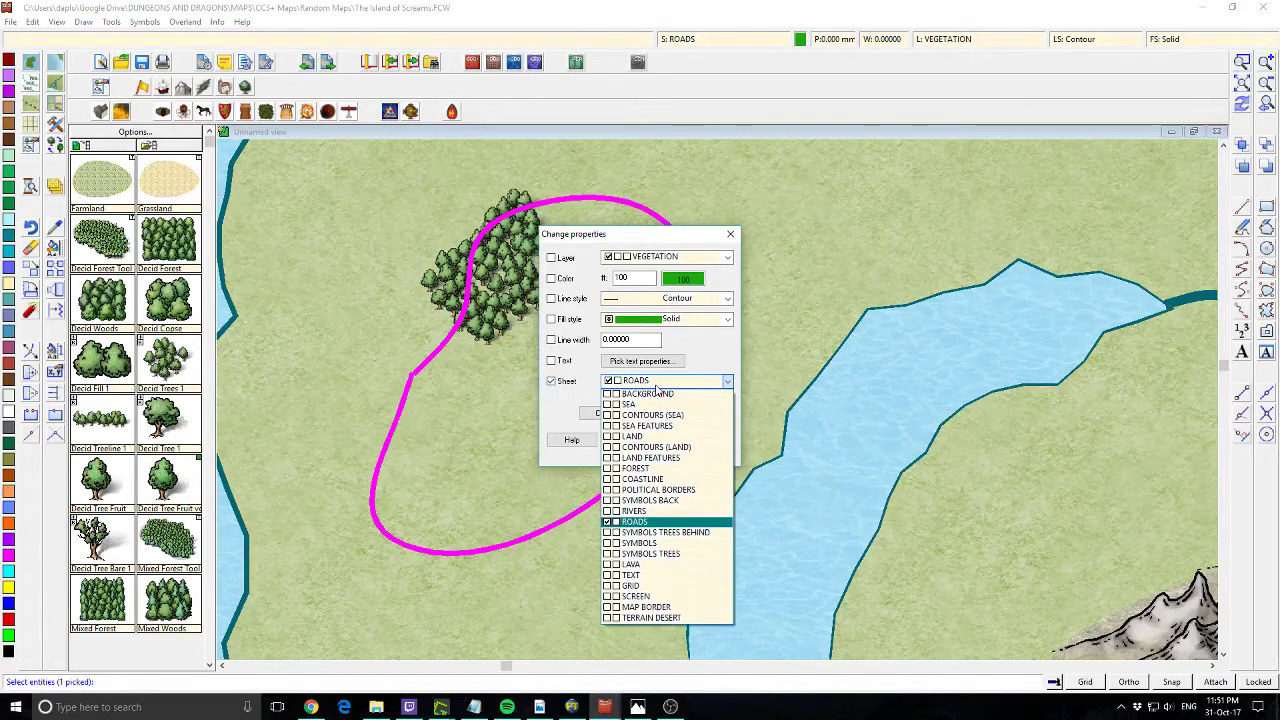
{"action": "left_click", "coordinate": [664, 555]}
{"action": "left_click", "coordinate": [720, 440]}
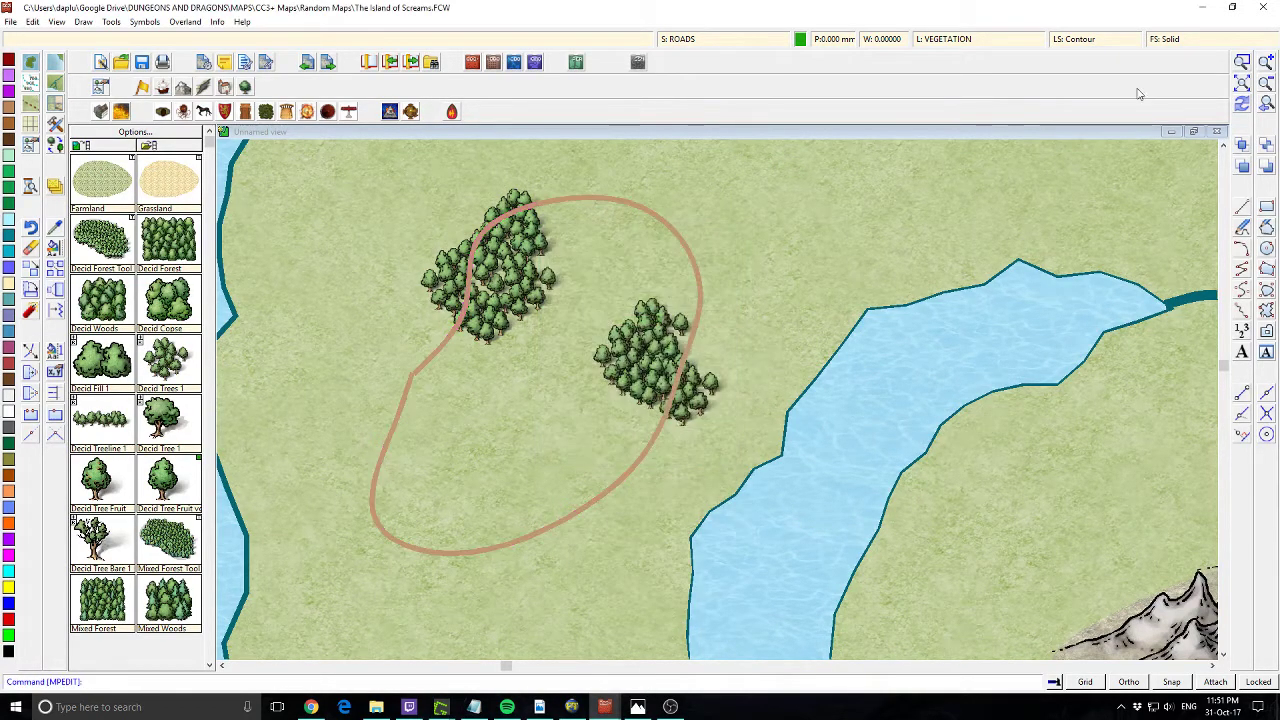
{"action": "left_click", "coordinate": [1244, 106]}
Send the looping road behind the tree symbols in the drawing order
{"action": "left_click", "coordinate": [1268, 145]}
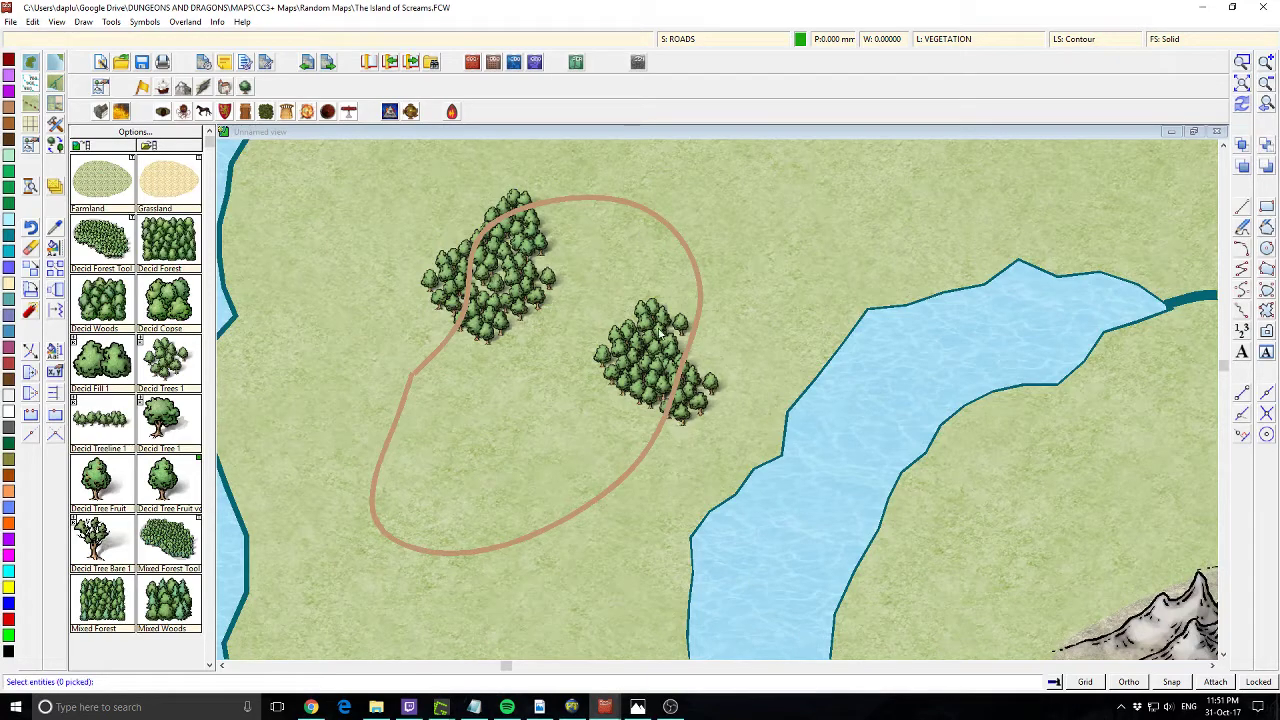
{"action": "left_click", "coordinate": [703, 290]}
{"action": "right_click", "coordinate": [703, 290]}
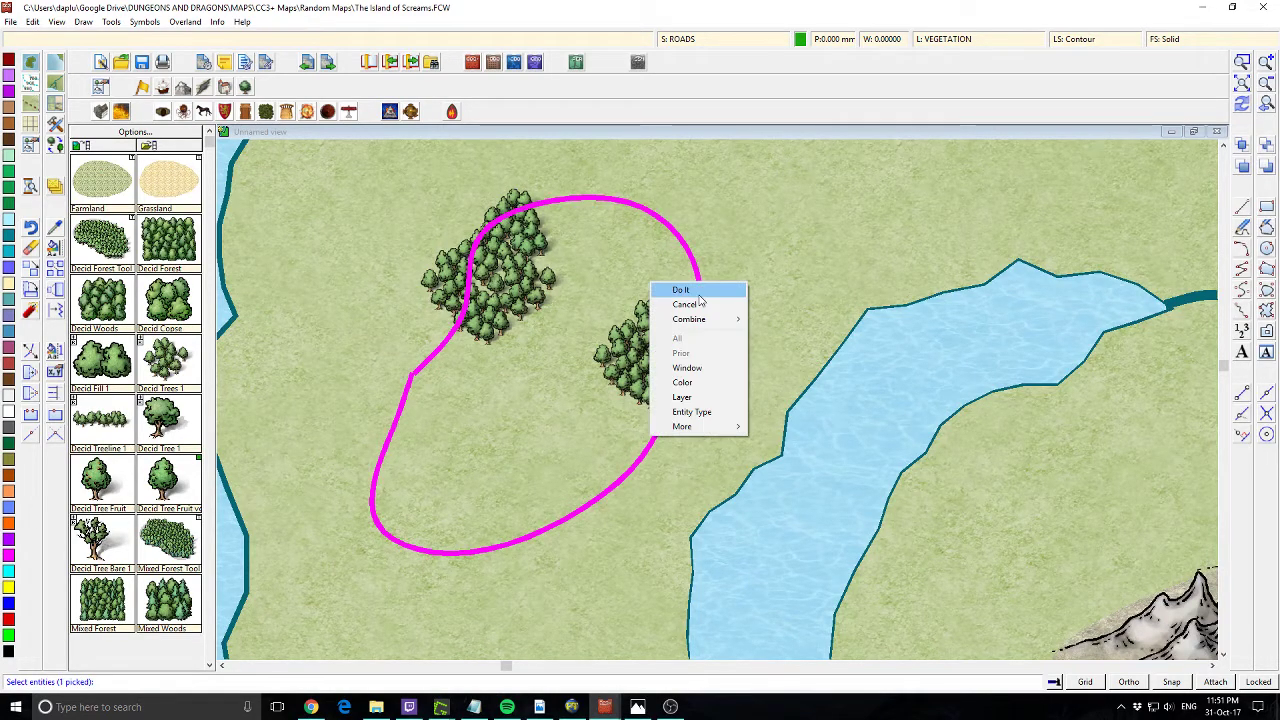
{"action": "left_click", "coordinate": [702, 298]}
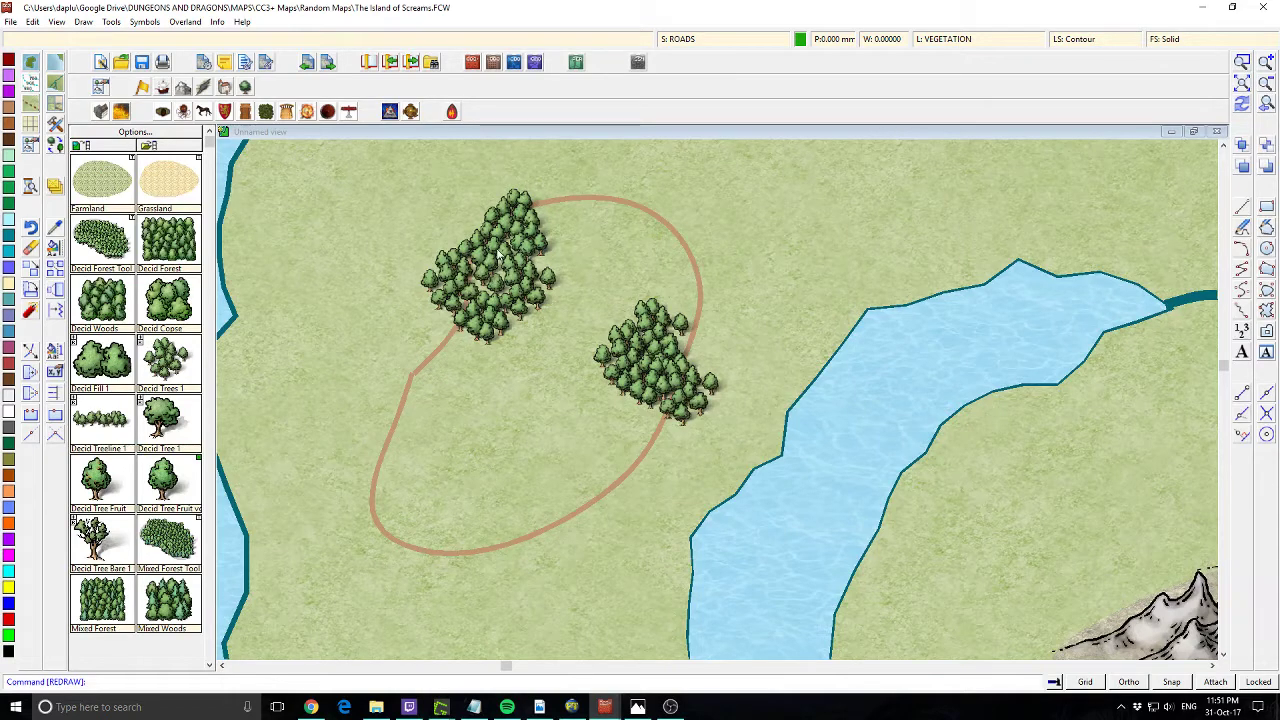
Examine the sheet effects assigned to the ROADS sheet without keeping any changes
{"action": "left_click", "coordinate": [678, 42]}
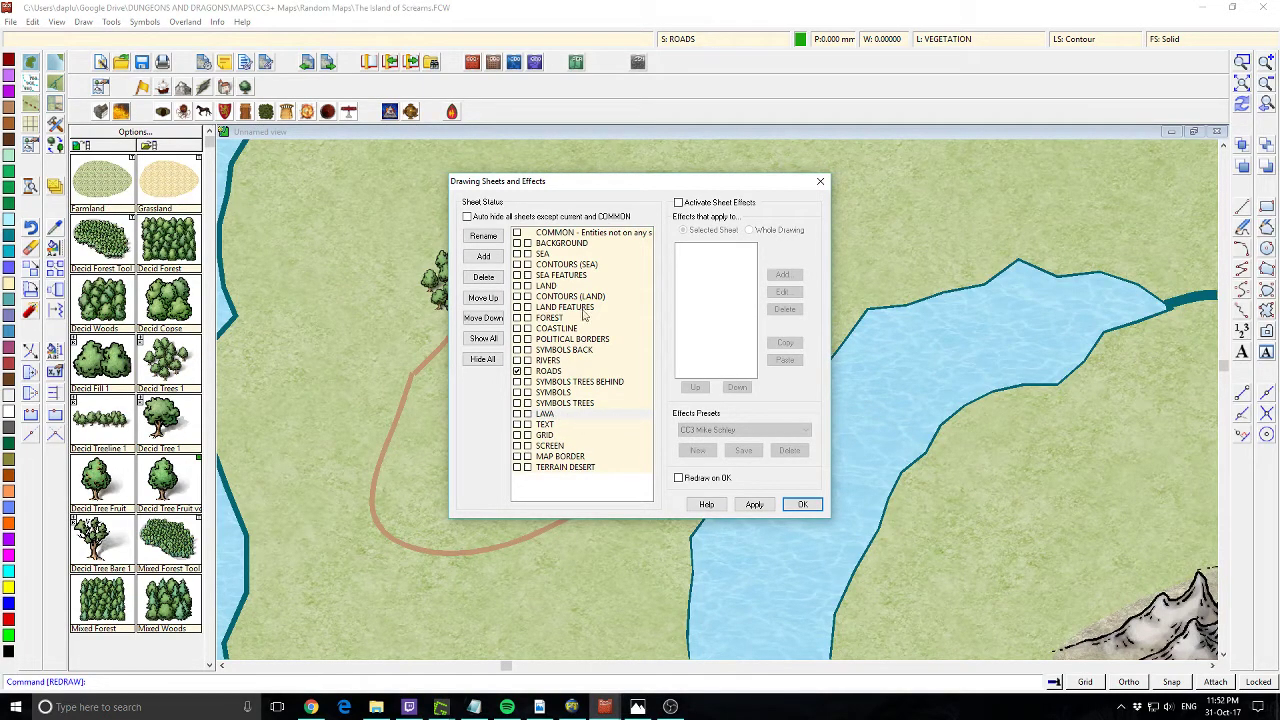
{"action": "left_click", "coordinate": [689, 204]}
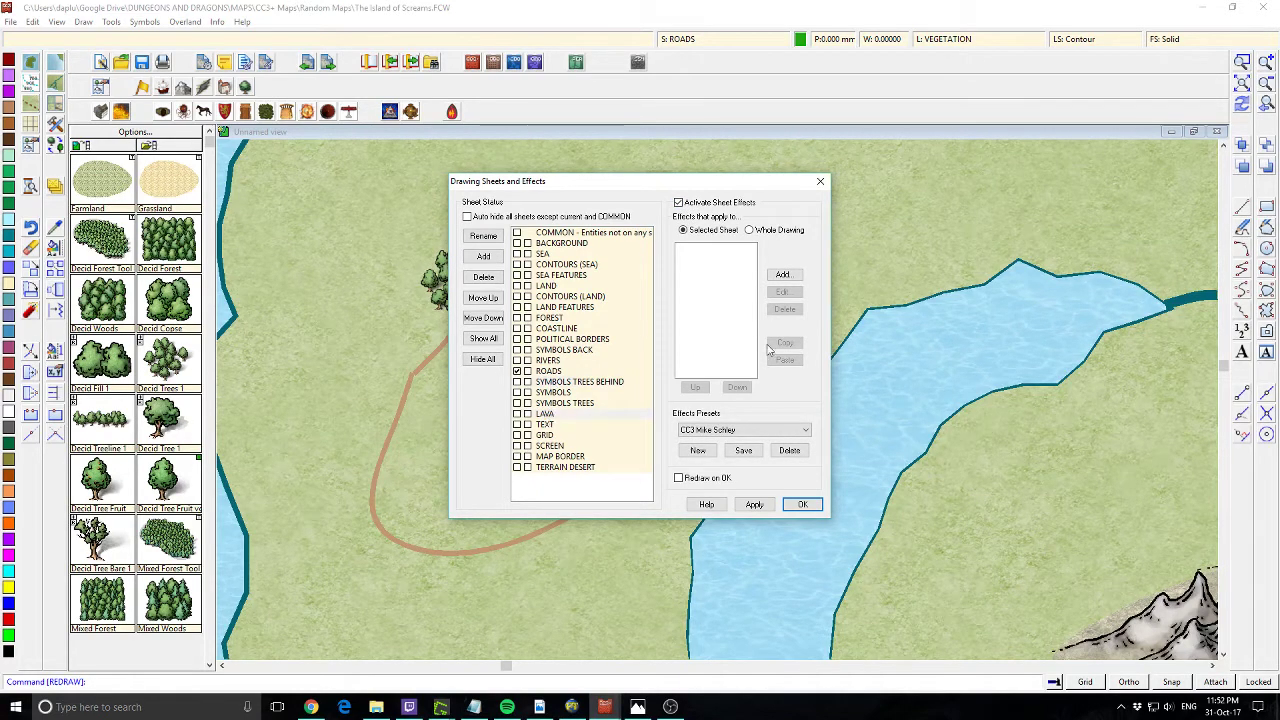
{"action": "left_click", "coordinate": [550, 371]}
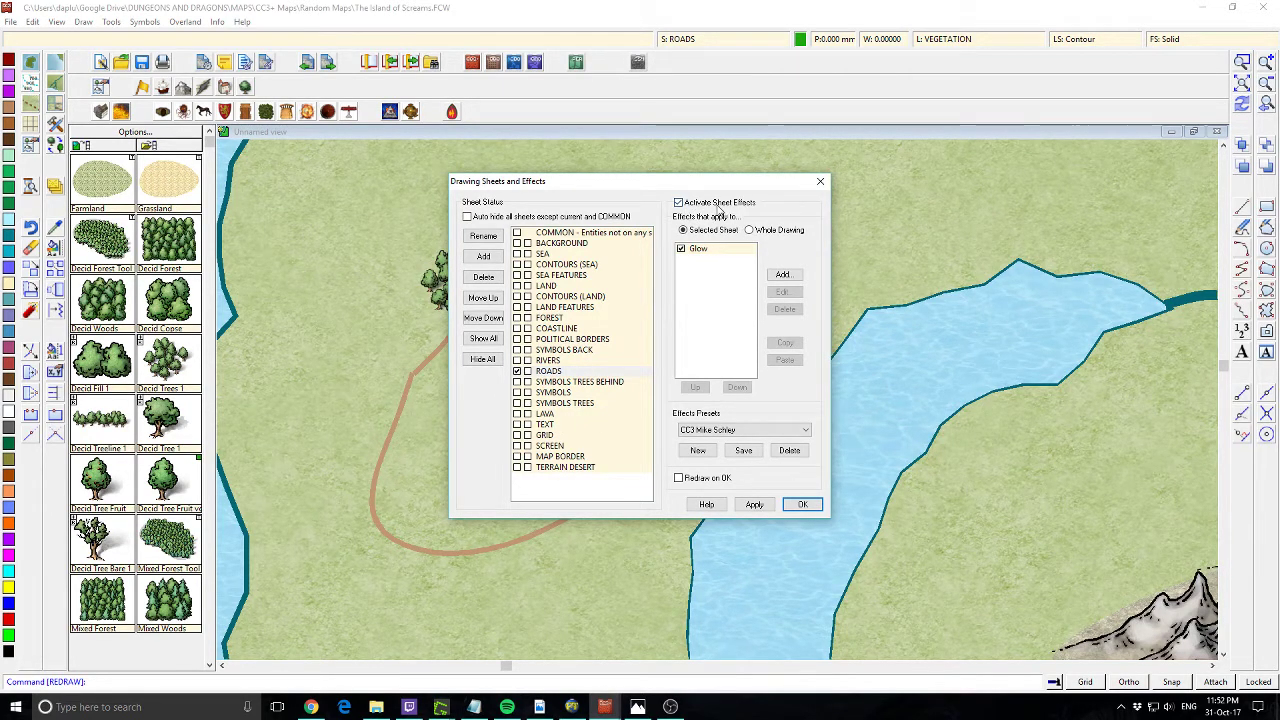
{"action": "left_click", "coordinate": [820, 181]}
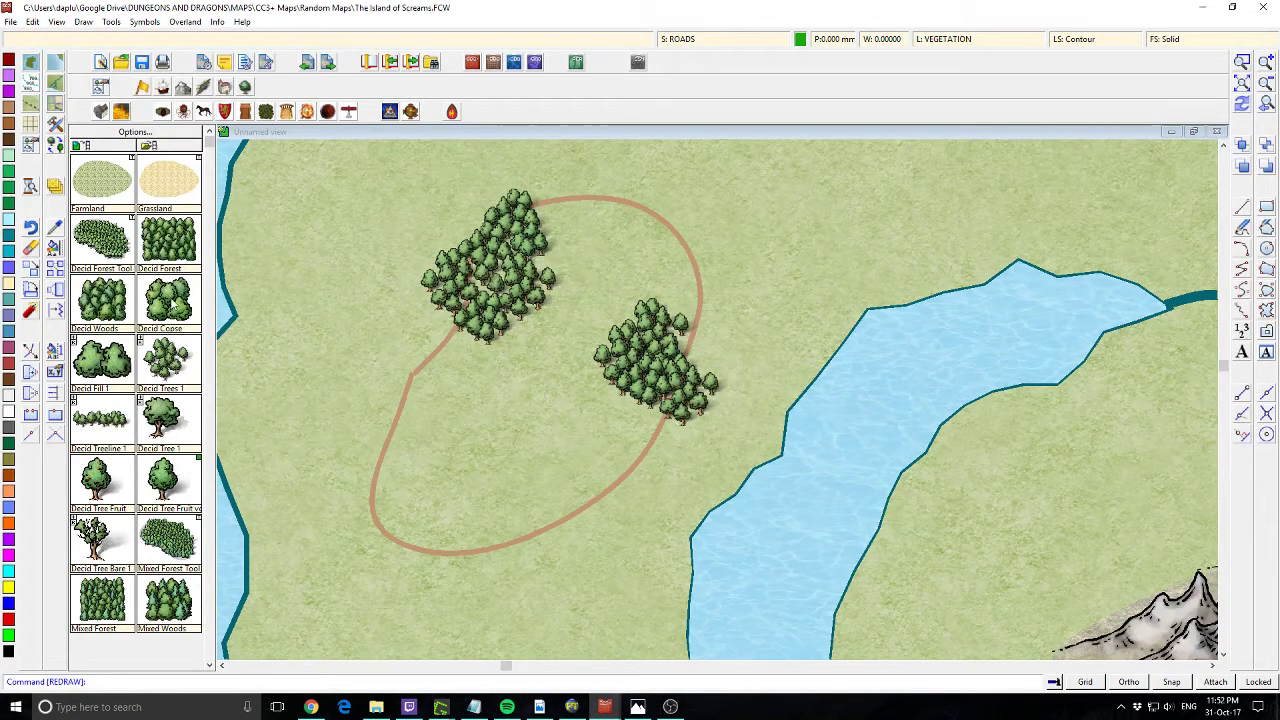
Erase the looping road and both tree clusters from the grassland
{"action": "left_click", "coordinate": [30, 250]}
{"action": "left_click", "coordinate": [720, 175]}
{"action": "left_click", "coordinate": [425, 655]}
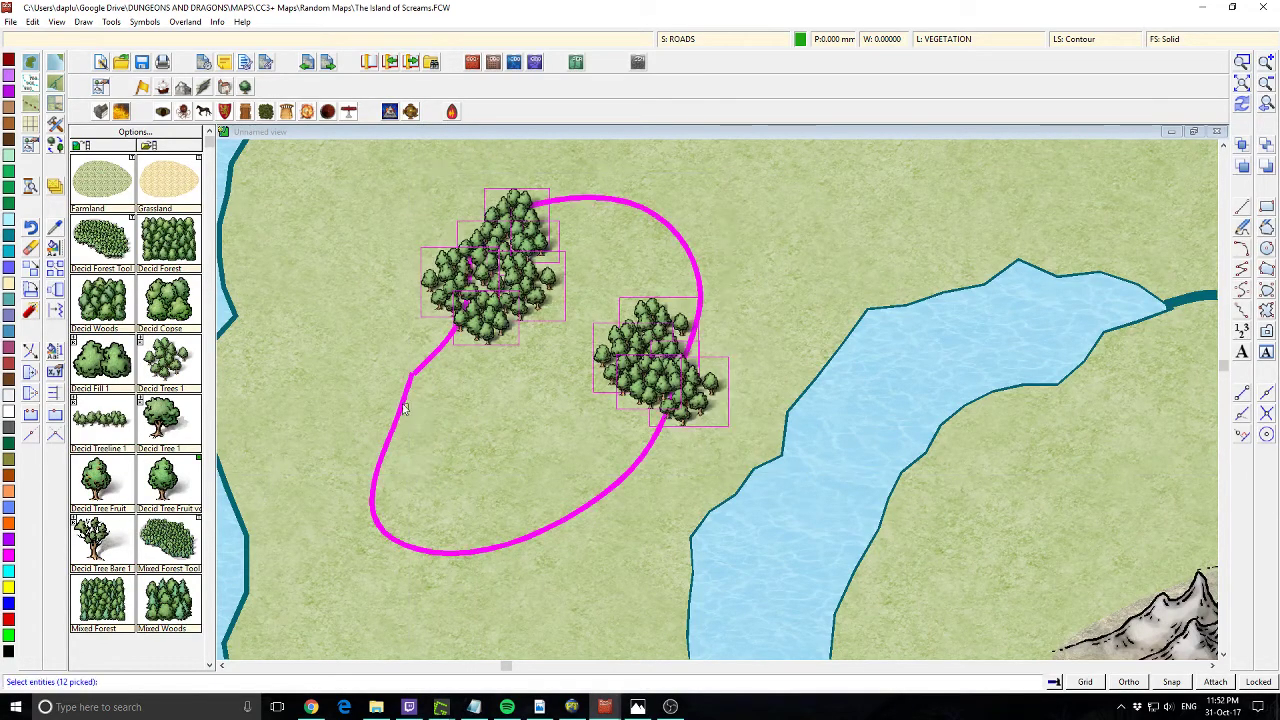
{"action": "right_click", "coordinate": [472, 354]}
{"action": "left_click", "coordinate": [472, 354]}
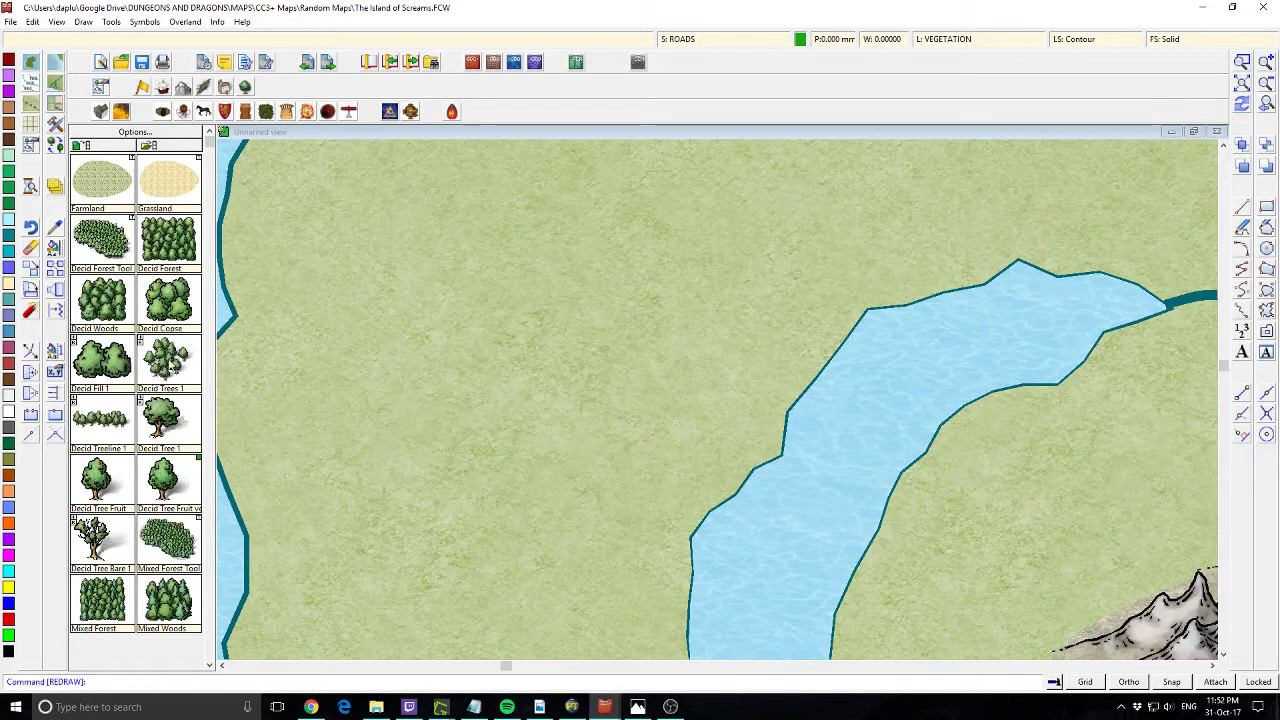
Place a dense cluster of overlapping Decid Trees 1 symbols on the grassland west of the lake
{"action": "left_click", "coordinate": [168, 362]}
{"action": "left_click", "coordinate": [580, 290]}
{"action": "left_click", "coordinate": [540, 251]}
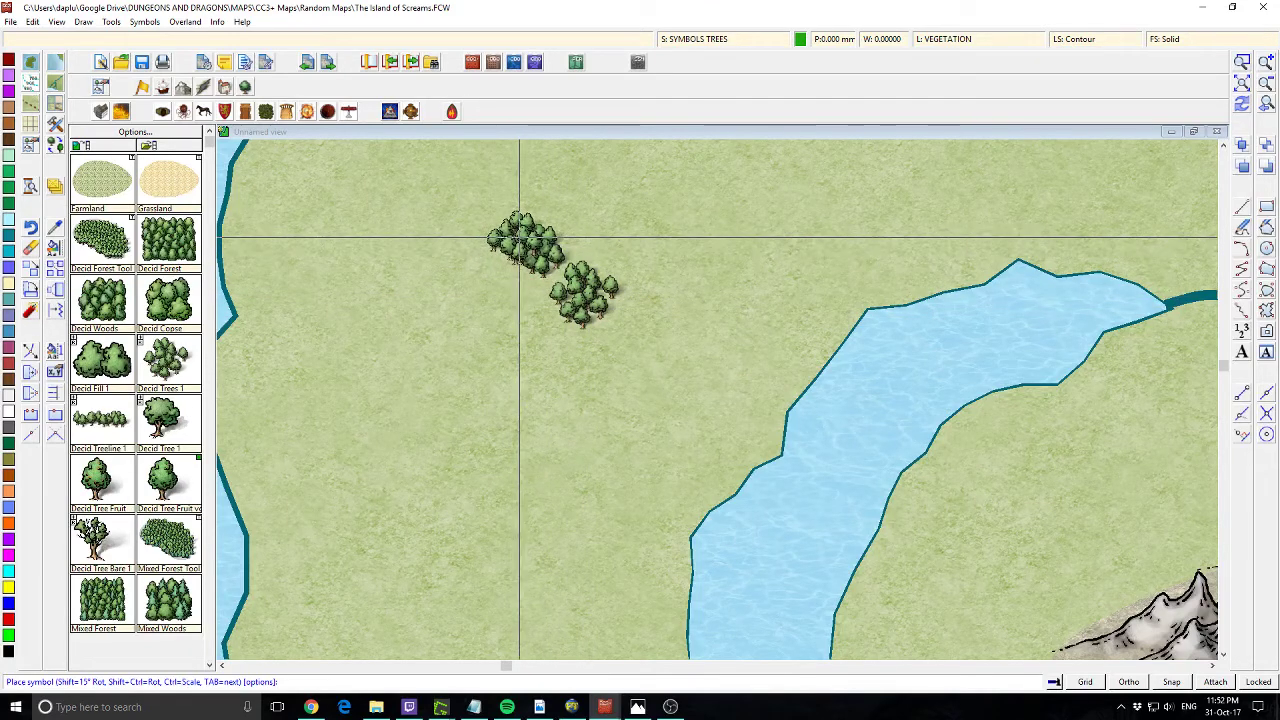
{"action": "left_click", "coordinate": [562, 274]}
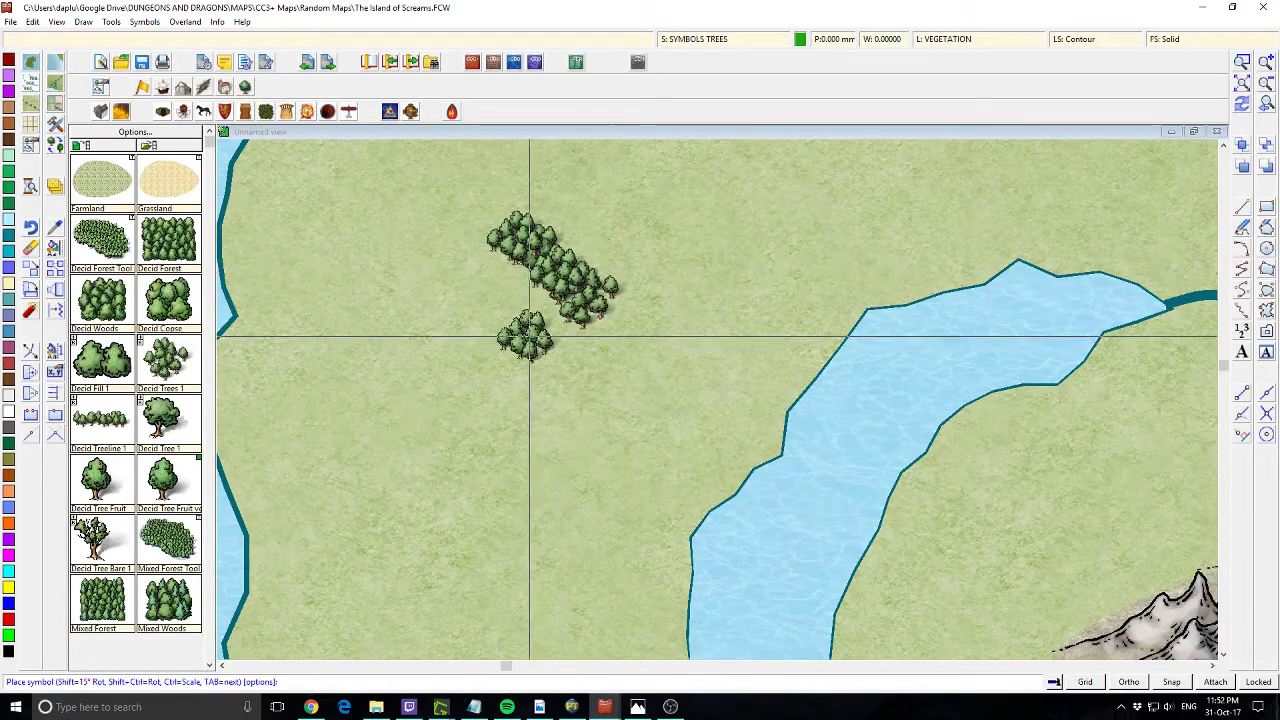
{"action": "left_click", "coordinate": [584, 262]}
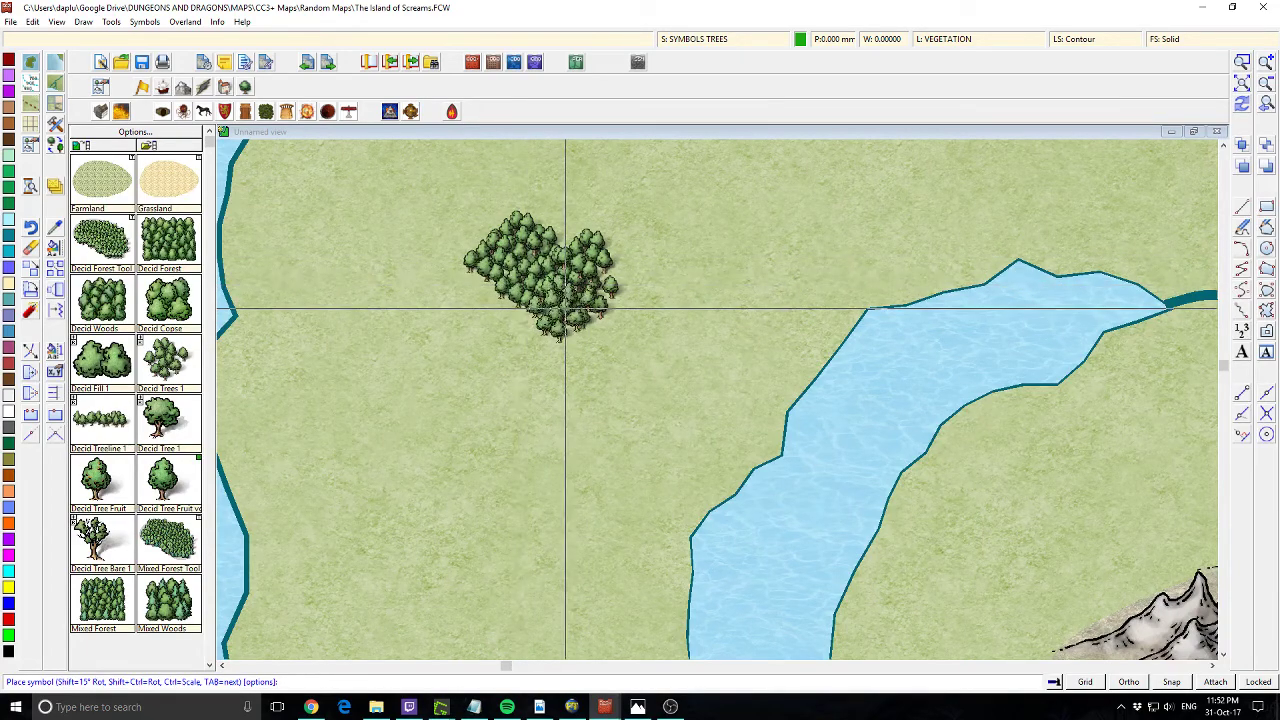
{"action": "left_click", "coordinate": [567, 229]}
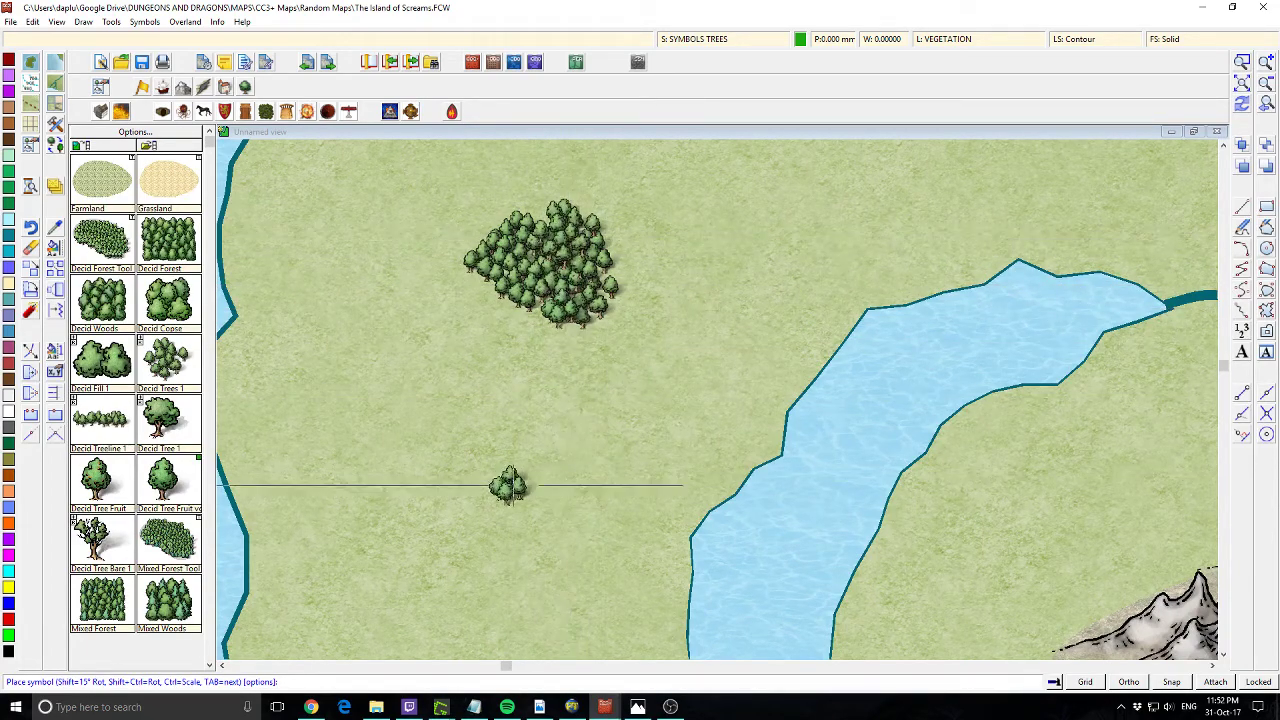
{"action": "right_click", "coordinate": [450, 468]}
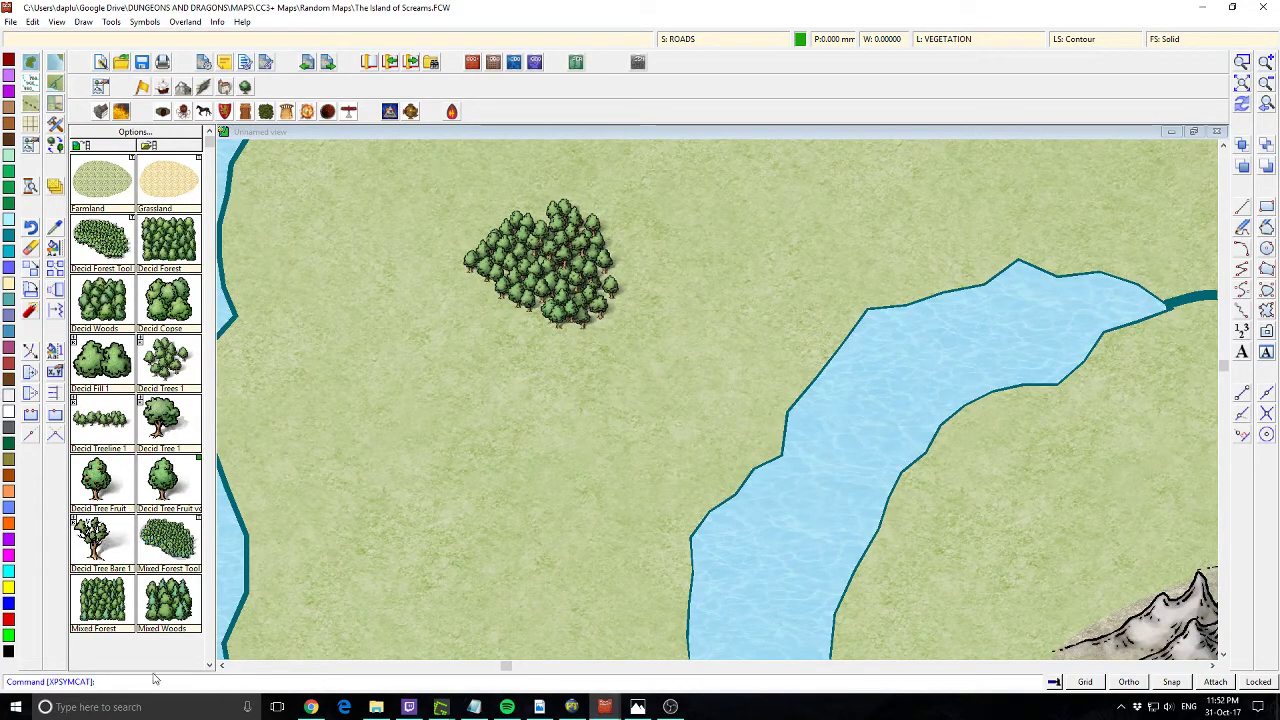
Run SYMSORT on all symbols of the tree cluster and redraw the map
{"action": "type", "text": "SYMSORT"}
{"action": "key", "text": "Return"}
{"action": "left_click", "coordinate": [450, 182]}
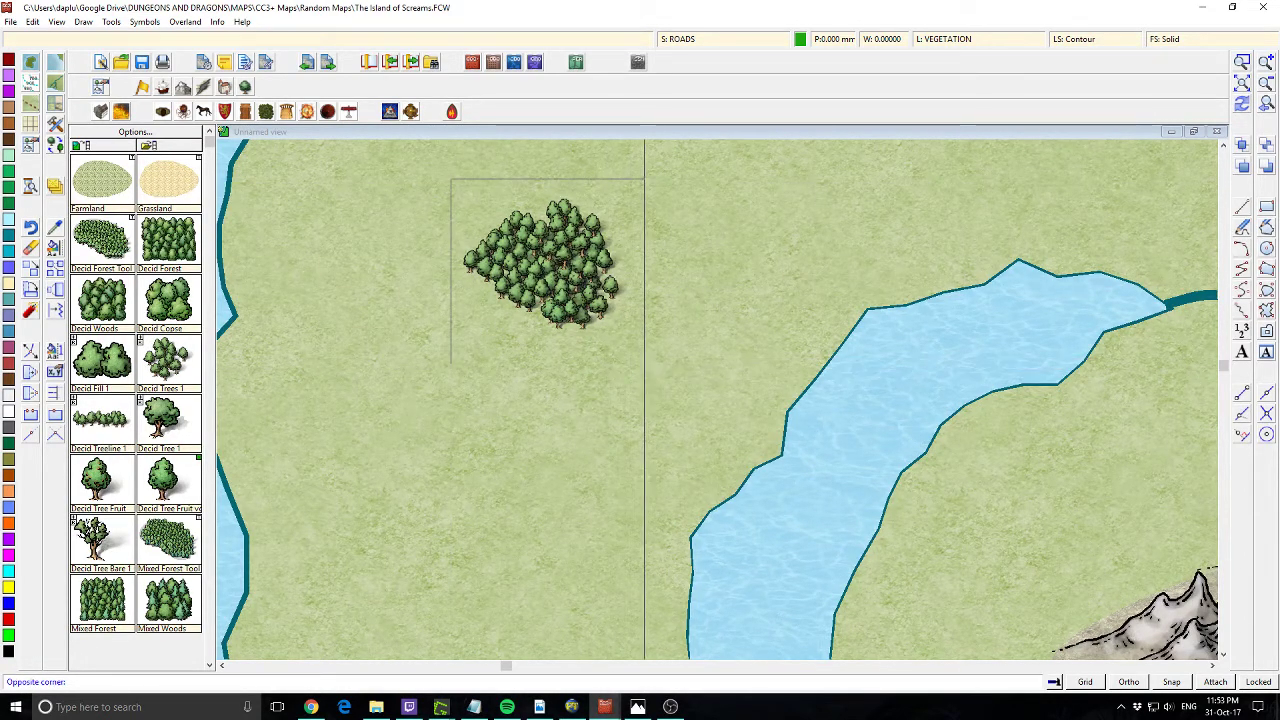
{"action": "left_click", "coordinate": [638, 362]}
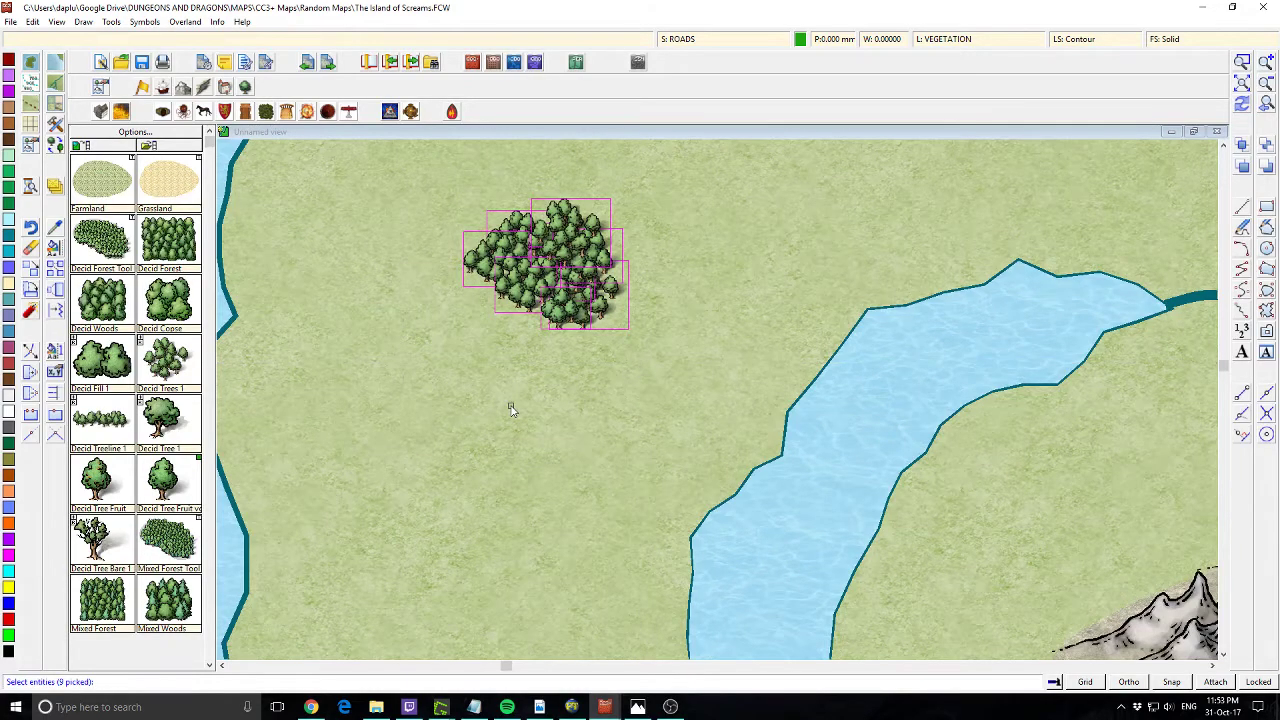
{"action": "right_click", "coordinate": [588, 245]}
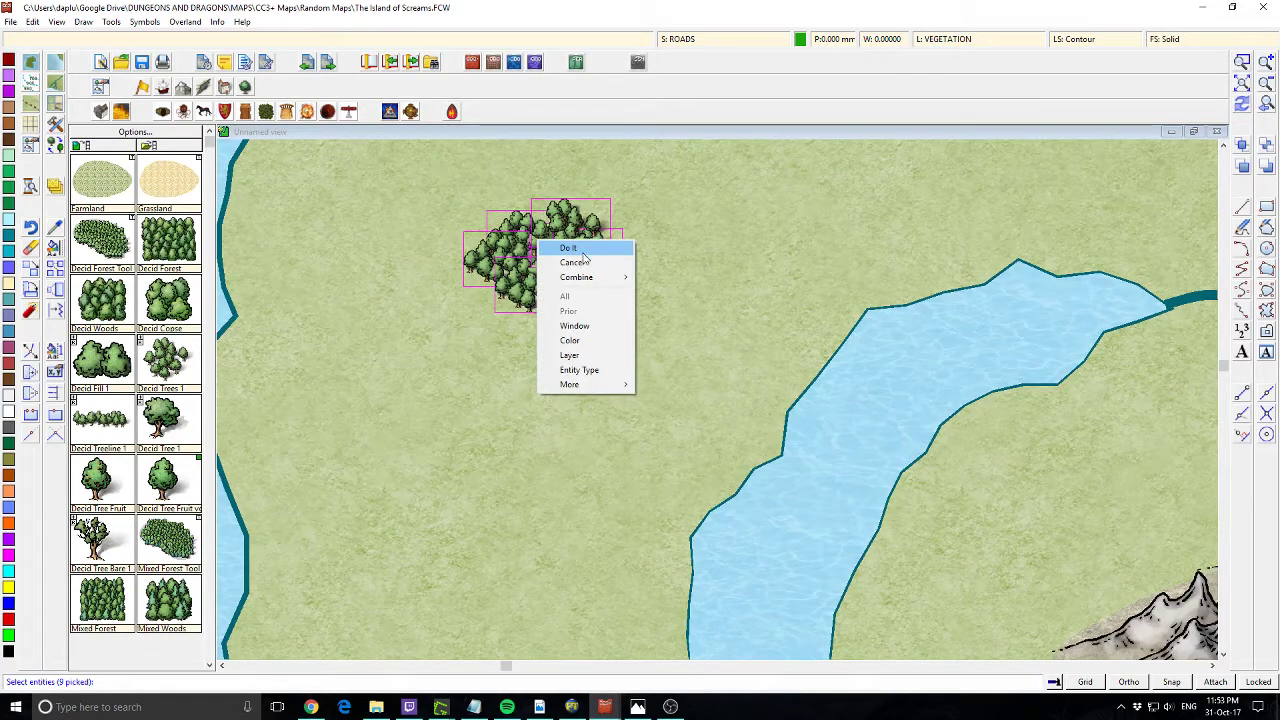
{"action": "left_click", "coordinate": [570, 246]}
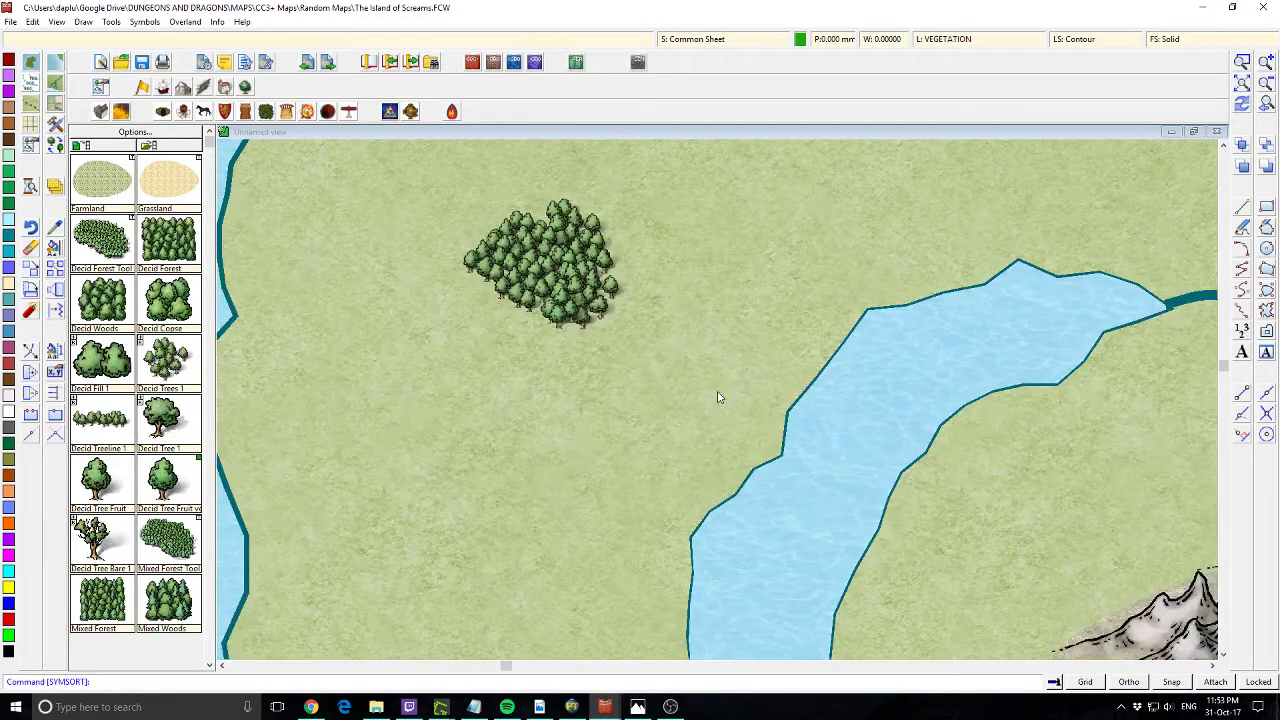
{"action": "left_click", "coordinate": [1244, 103]}
Examine the list of drawing layers without changing the current layer
{"action": "left_click", "coordinate": [992, 40]}
{"action": "scroll", "coordinate": [625, 337], "scroll_direction": "up", "scroll_amount": 4}
{"action": "scroll", "coordinate": [625, 337], "scroll_direction": "down", "scroll_amount": 4}
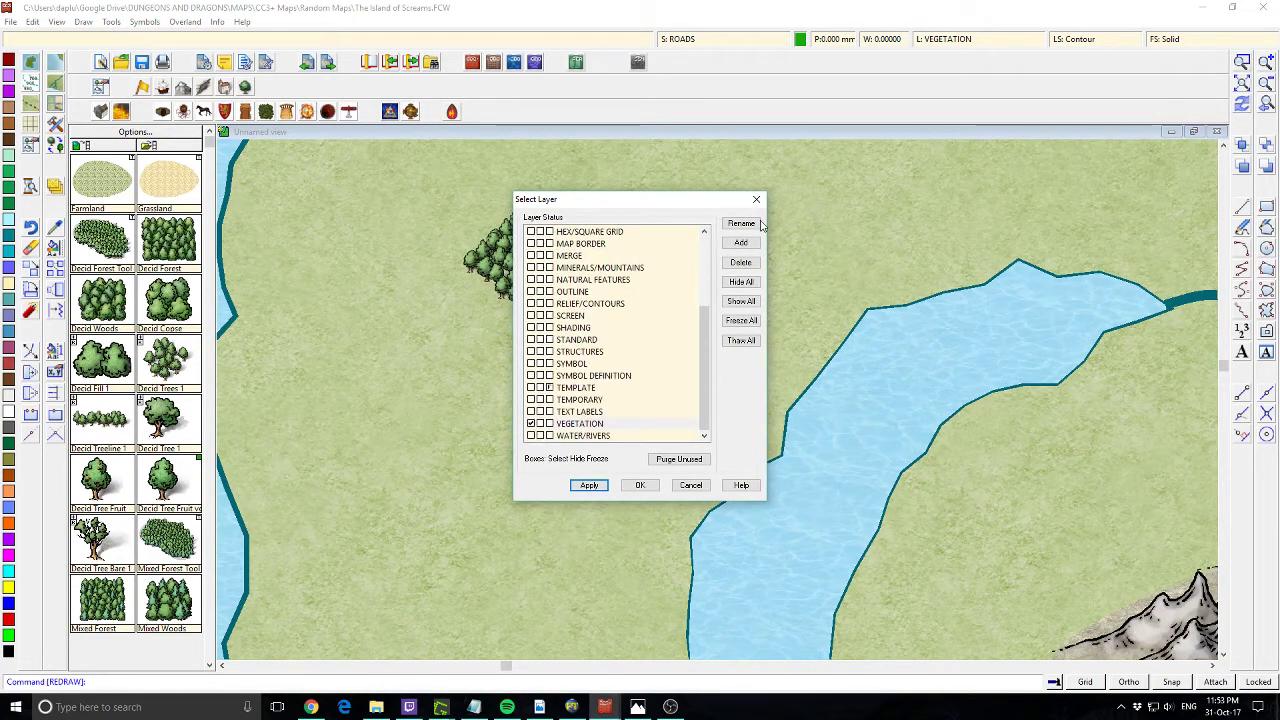
{"action": "scroll", "coordinate": [682, 300], "scroll_direction": "up", "scroll_amount": 3}
{"action": "scroll", "coordinate": [680, 311], "scroll_direction": "up", "scroll_amount": 1}
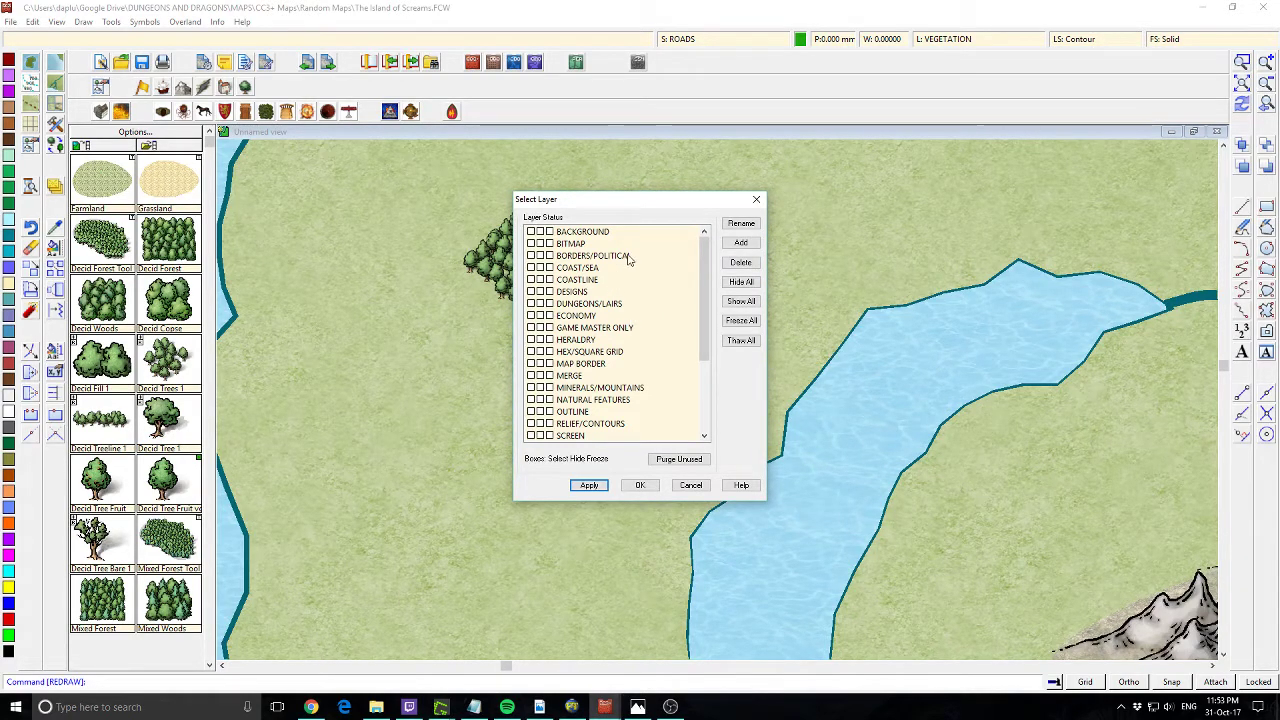
{"action": "left_click", "coordinate": [756, 199]}
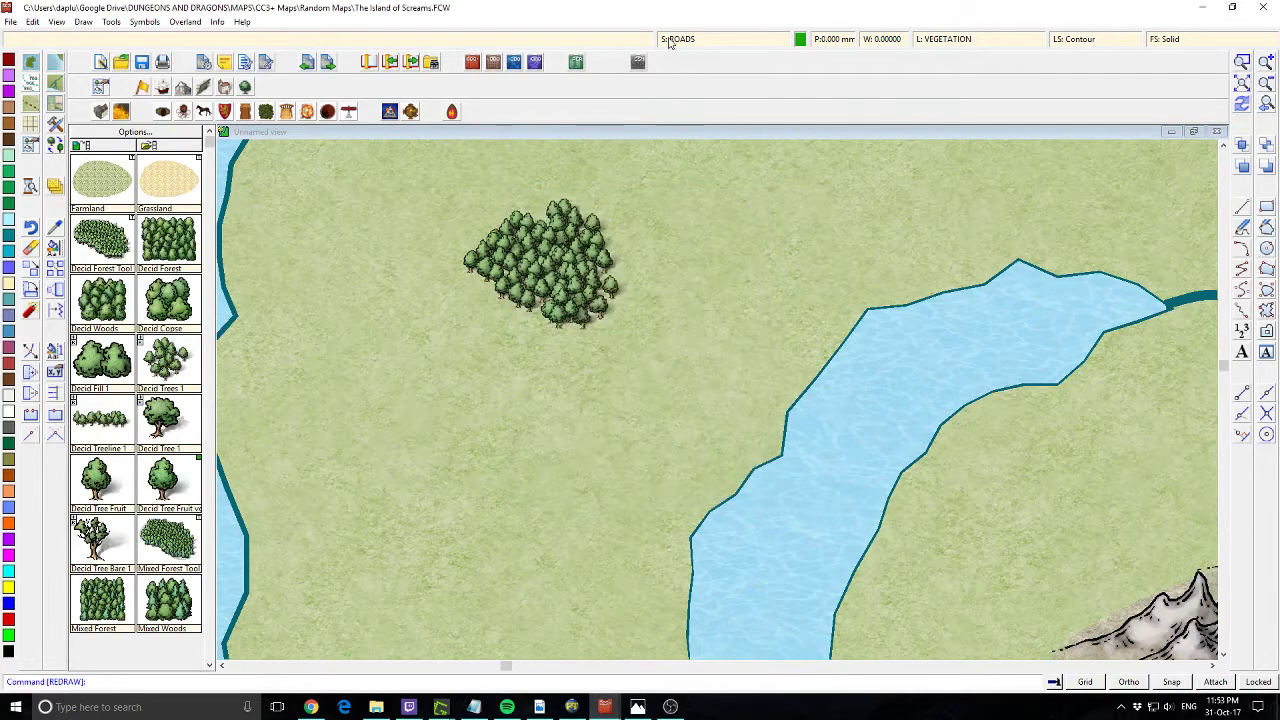
Make SYMBOLS TREES the current sheet, viewing it alone with automatic sheet hiding before showing all sheets again
{"action": "left_click", "coordinate": [724, 41]}
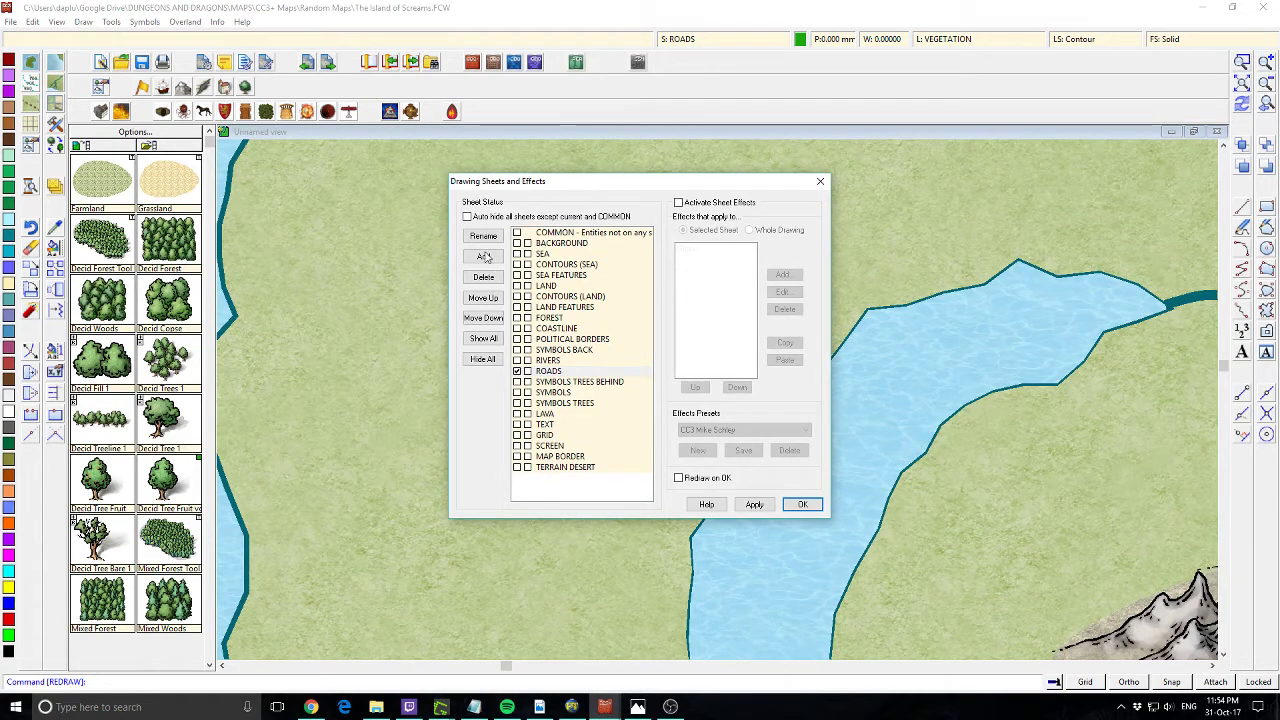
{"action": "mouse_move", "coordinate": [595, 192]}
{"action": "left_mouse_down"}
{"action": "mouse_move", "coordinate": [779, 220]}
{"action": "mouse_move", "coordinate": [739, 197]}
{"action": "left_mouse_up"}
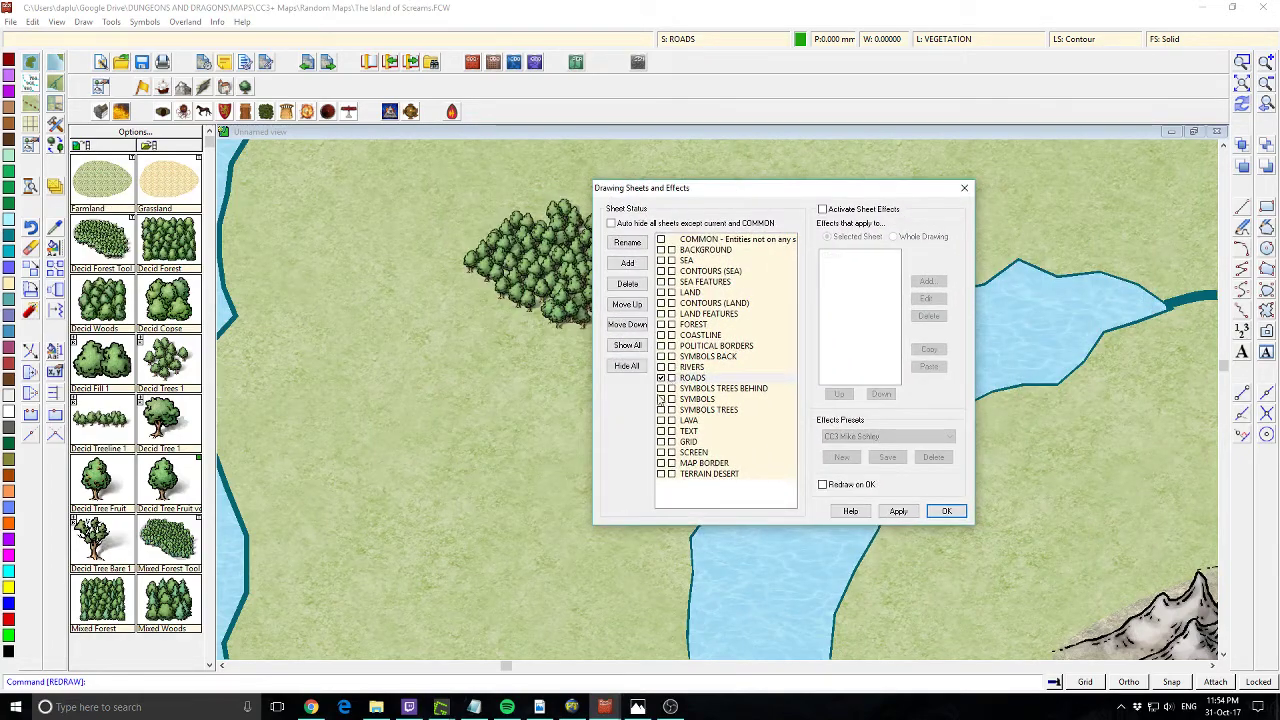
{"action": "left_click", "coordinate": [661, 409]}
{"action": "left_click", "coordinate": [624, 227]}
{"action": "left_click", "coordinate": [942, 511]}
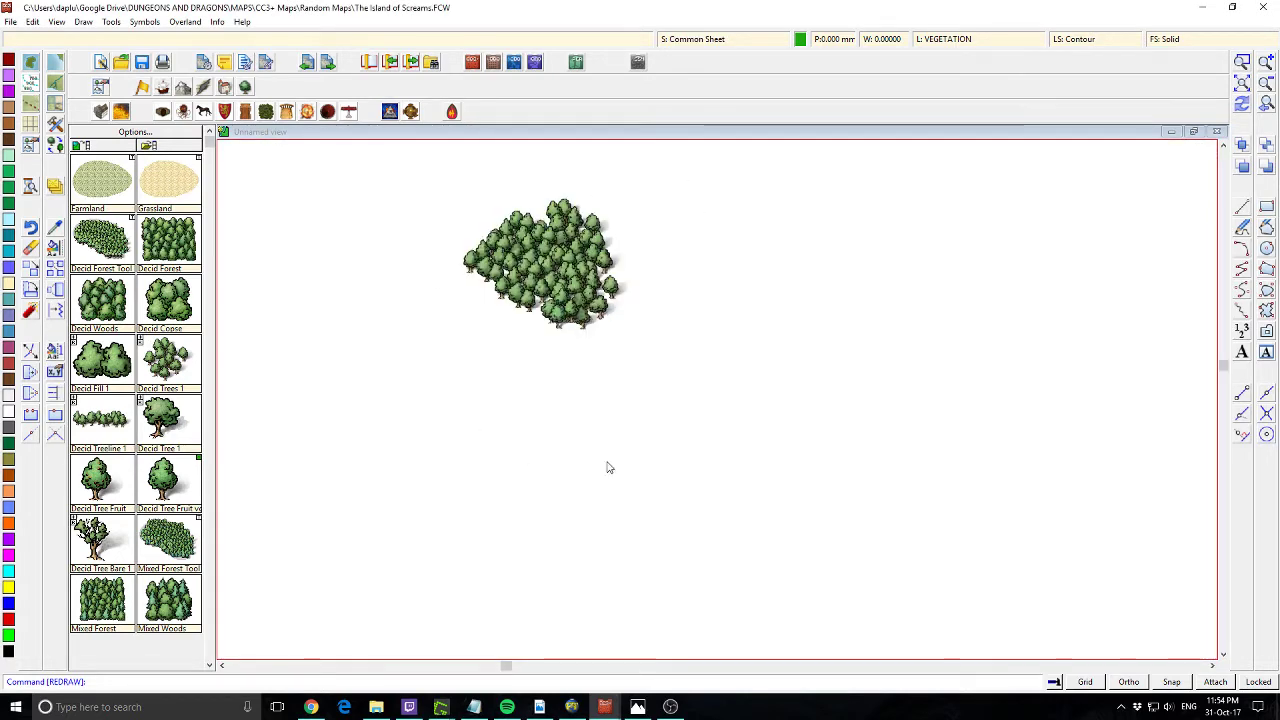
{"action": "left_click", "coordinate": [662, 38]}
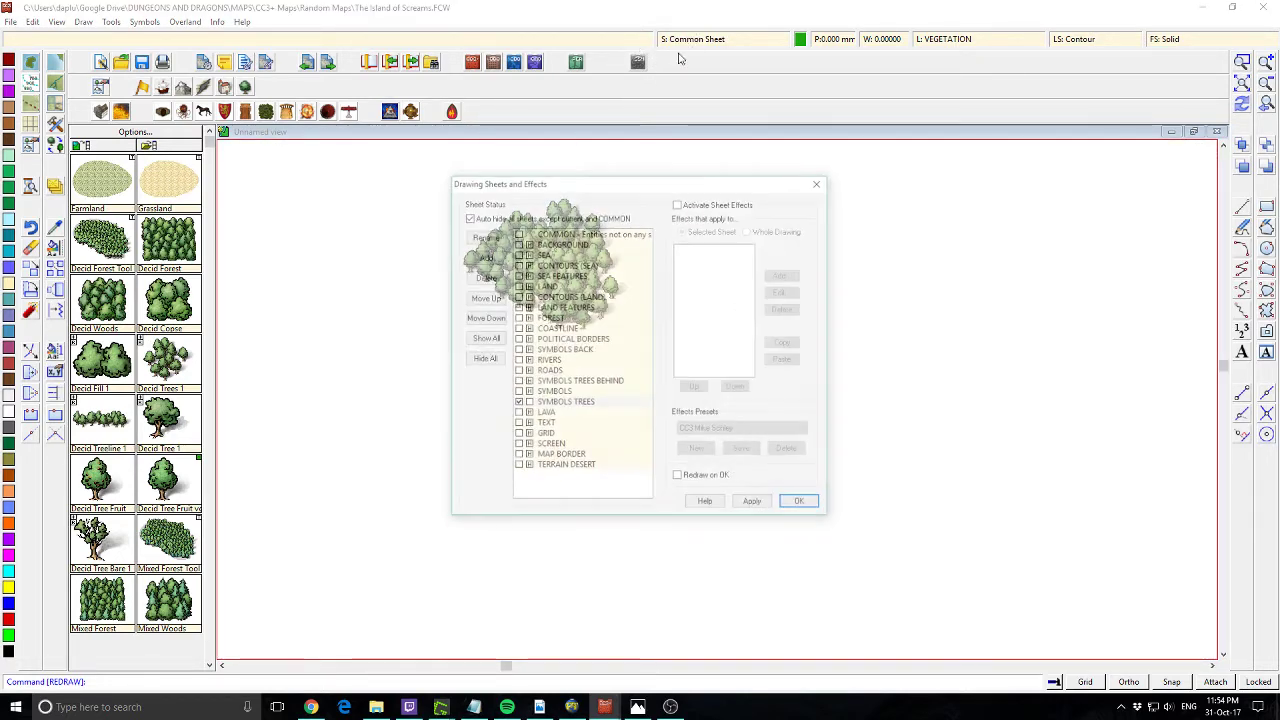
{"action": "left_click", "coordinate": [801, 505]}
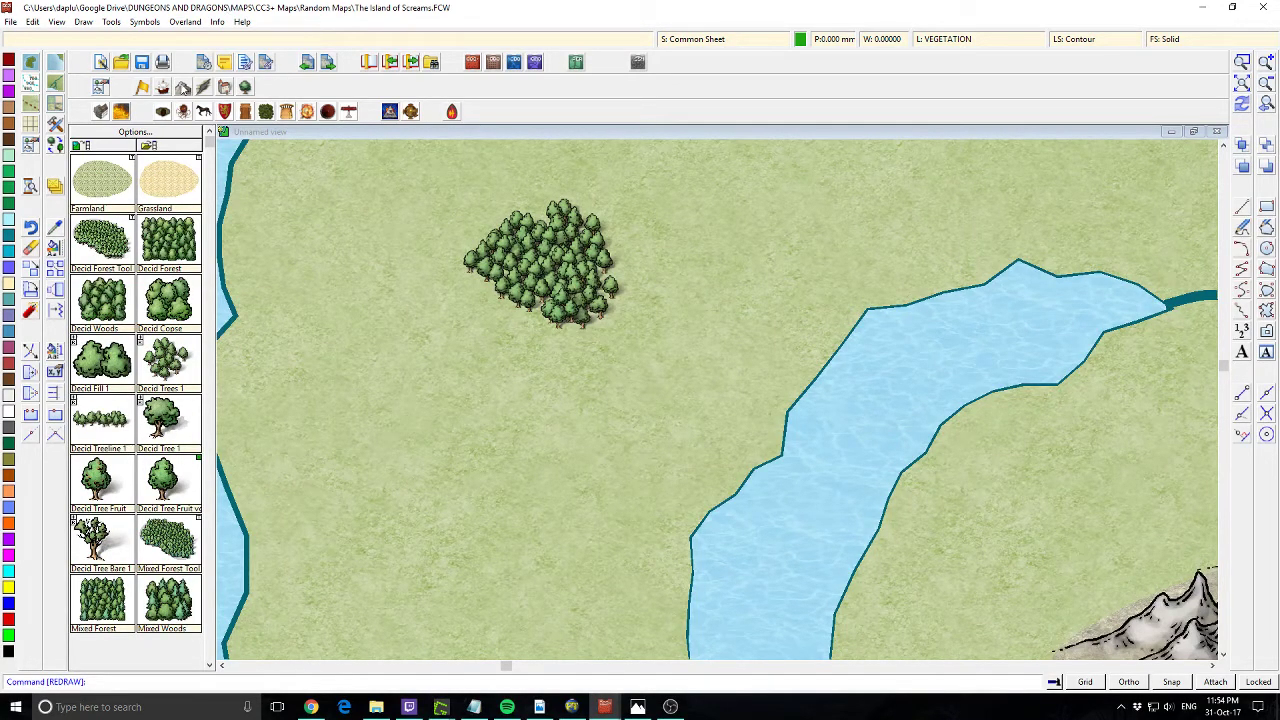
Place one Great Peak mountain symbol overlapping the southeast side of the tree cluster and redraw the map
{"action": "left_click", "coordinate": [184, 88]}
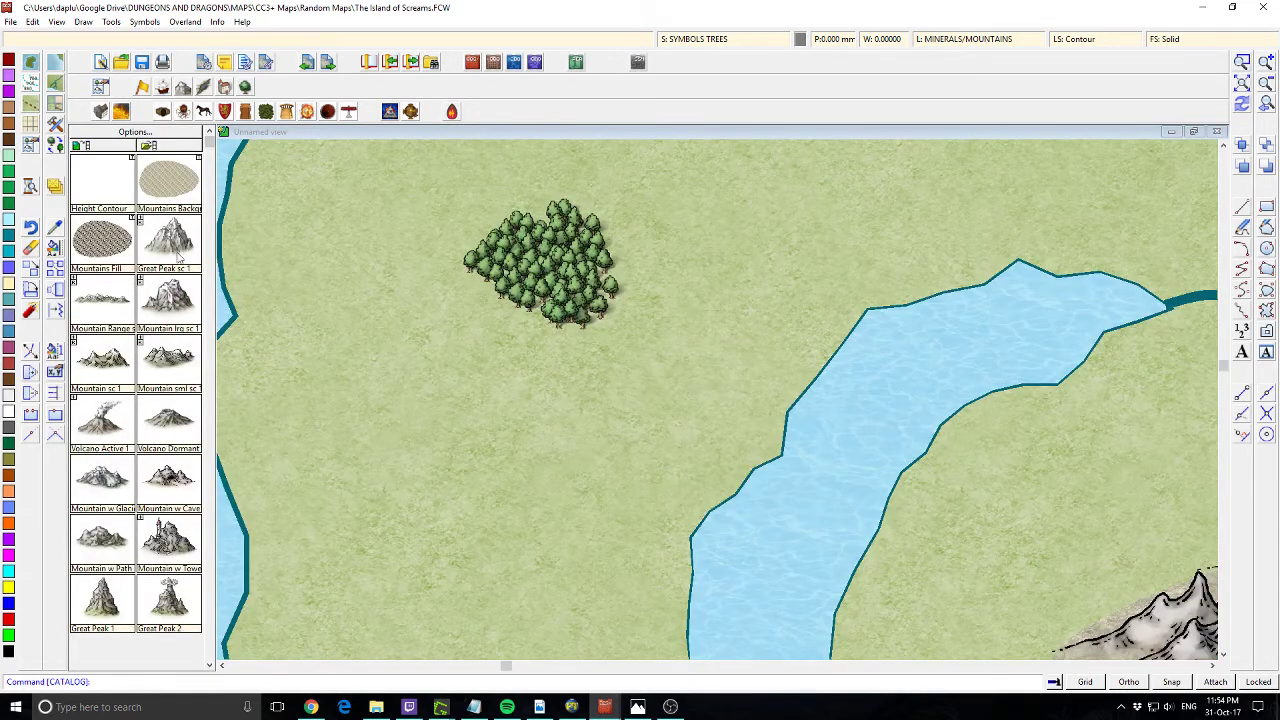
{"action": "left_click", "coordinate": [180, 256]}
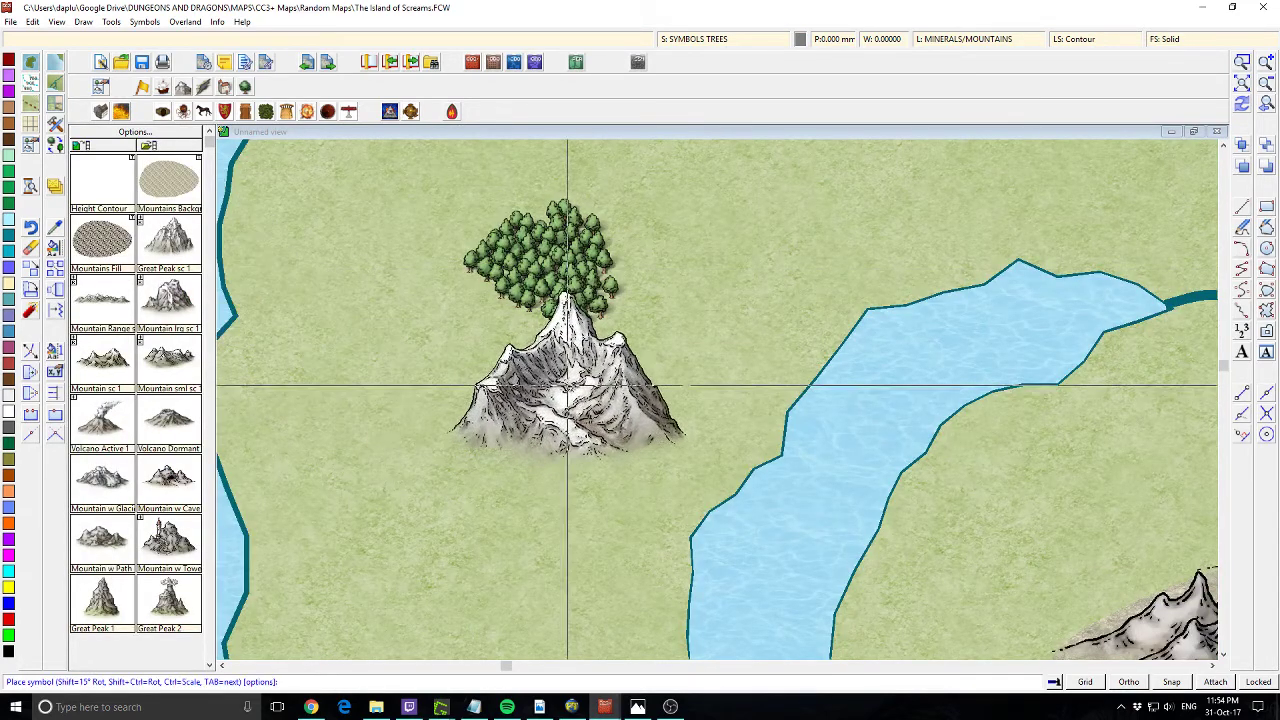
{"action": "left_click", "coordinate": [641, 348]}
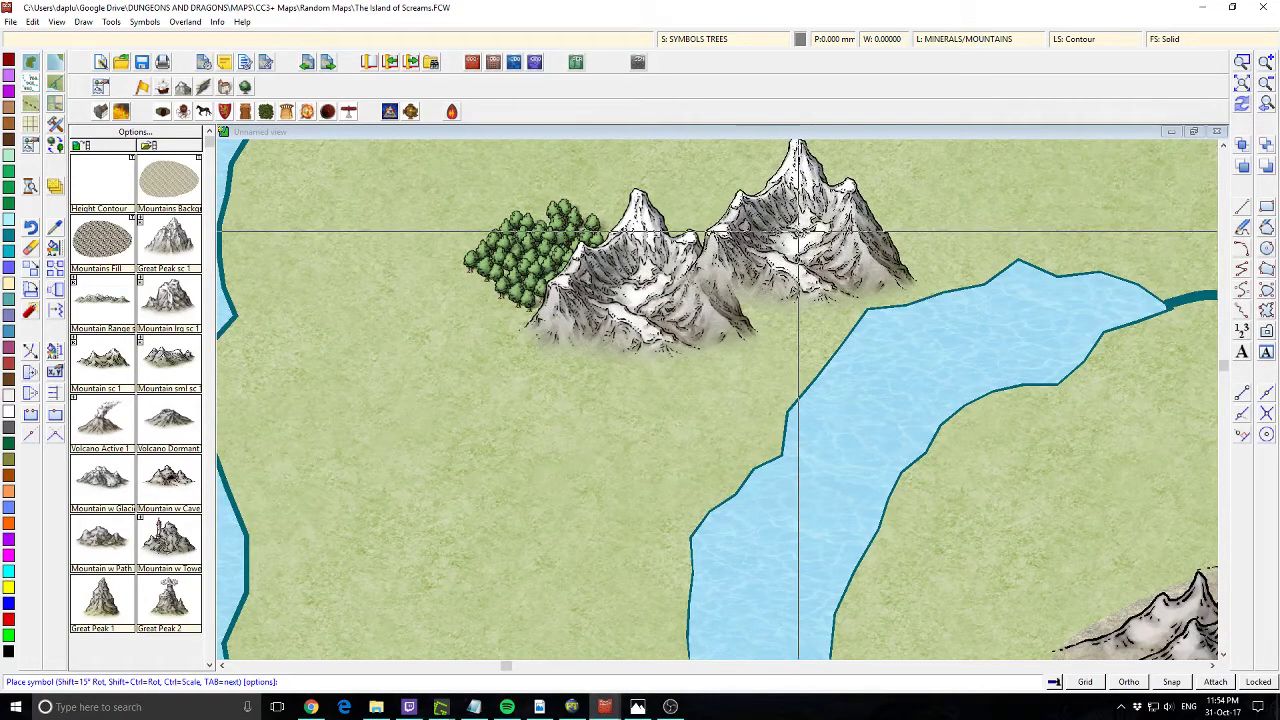
{"action": "key", "text": "Escape"}
{"action": "left_click", "coordinate": [1244, 104]}
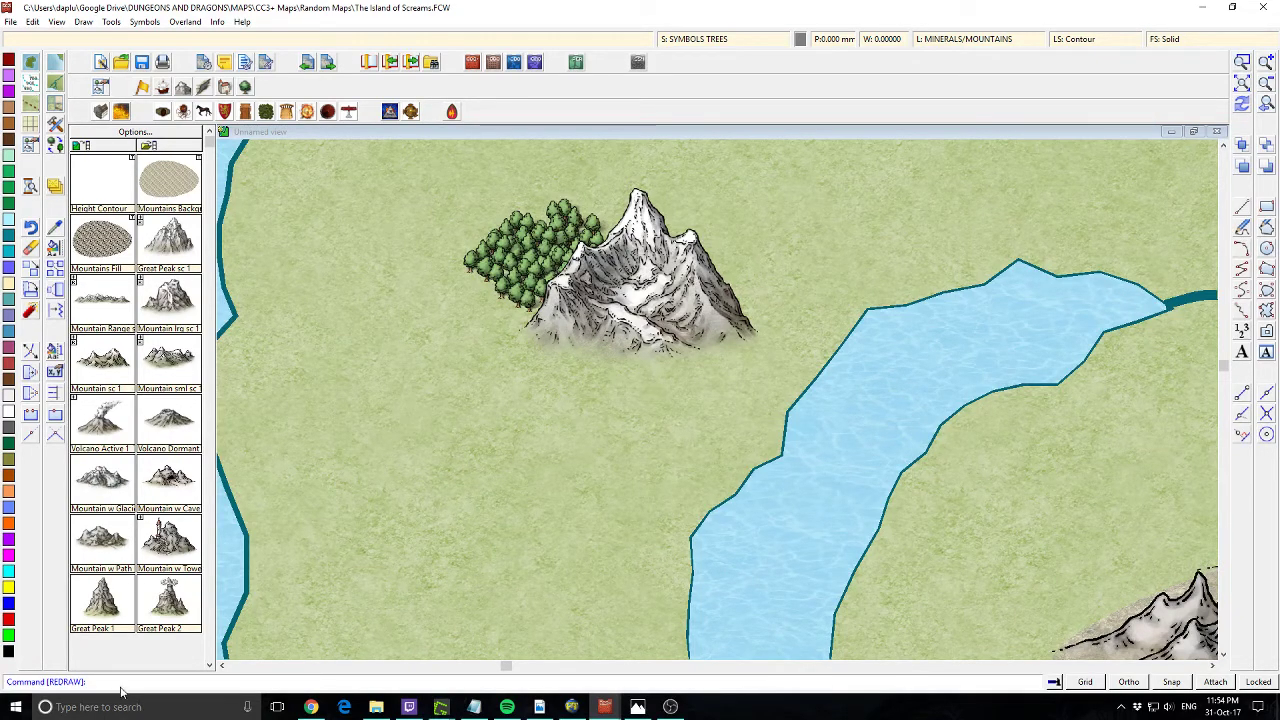
List the properties of the mountain overlapping the tree cluster to check its sheet and layer, and redraw the map
{"action": "type", "text": "UST"}
{"action": "key", "text": "Return"}
{"action": "left_click", "coordinate": [640, 195]}
{"action": "right_click", "coordinate": [640, 197]}
{"action": "left_click", "coordinate": [640, 198]}
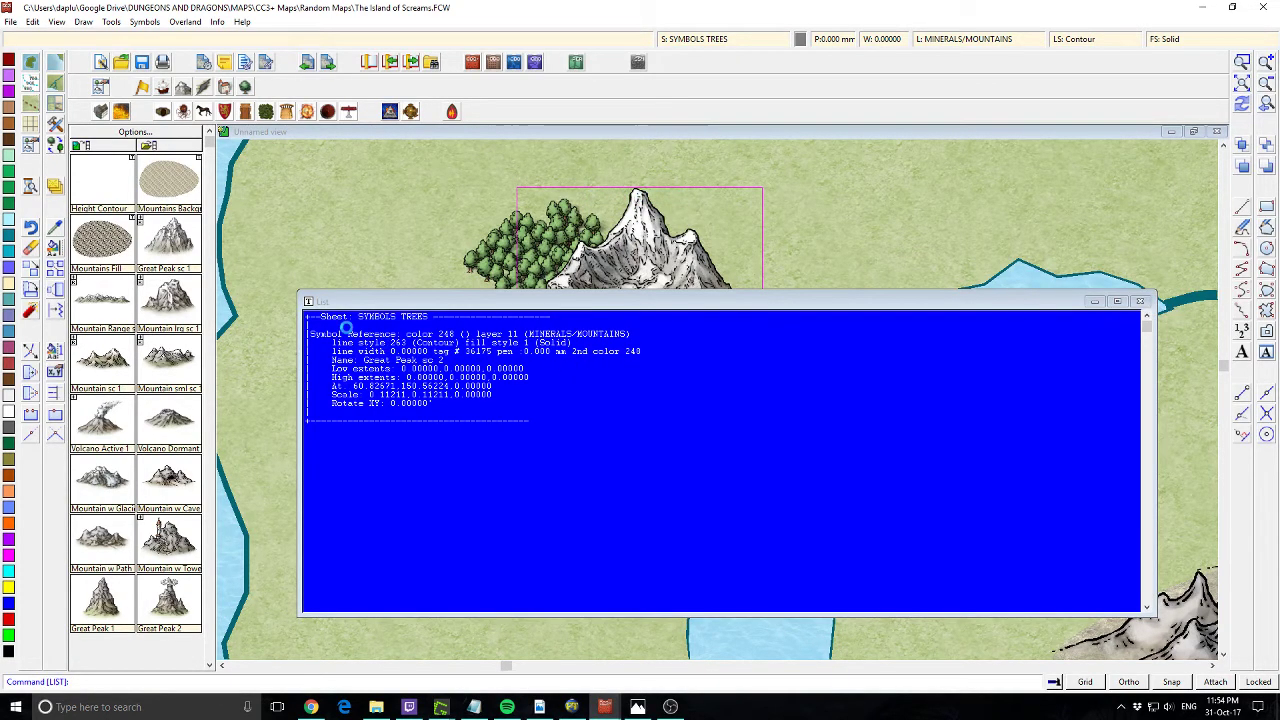
{"action": "left_click", "coordinate": [1140, 301]}
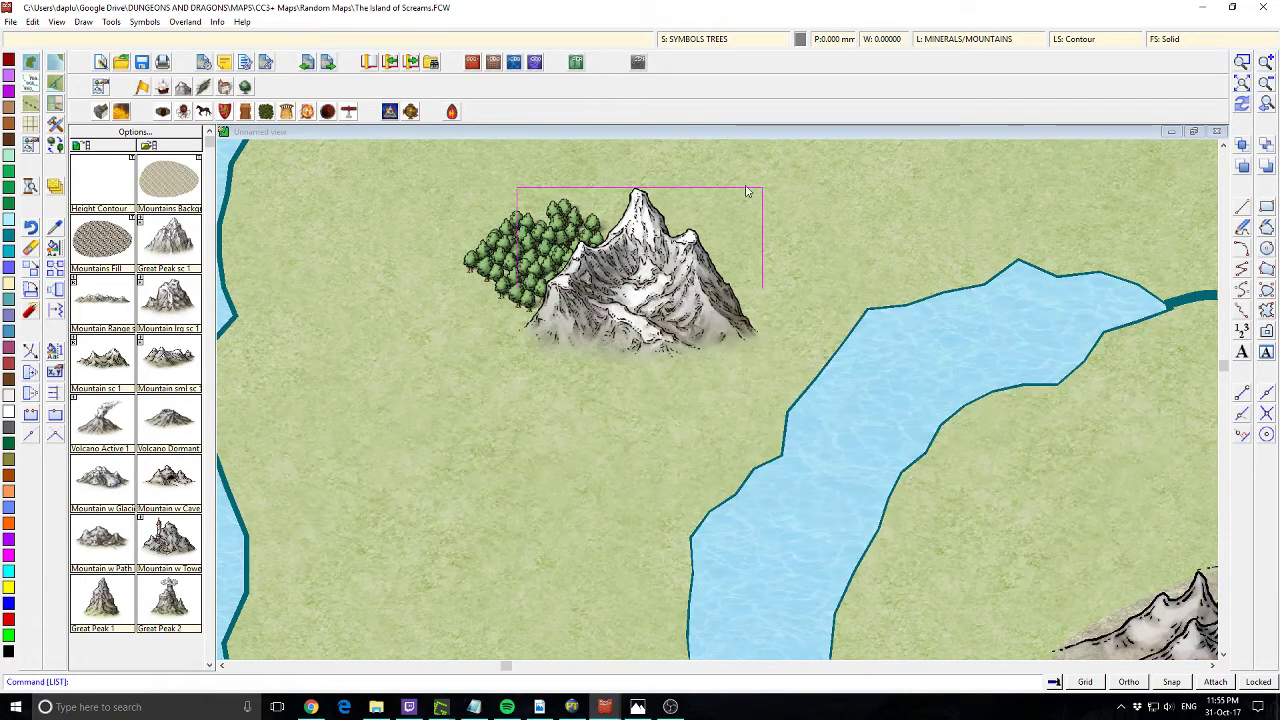
{"action": "left_click", "coordinate": [1243, 106]}
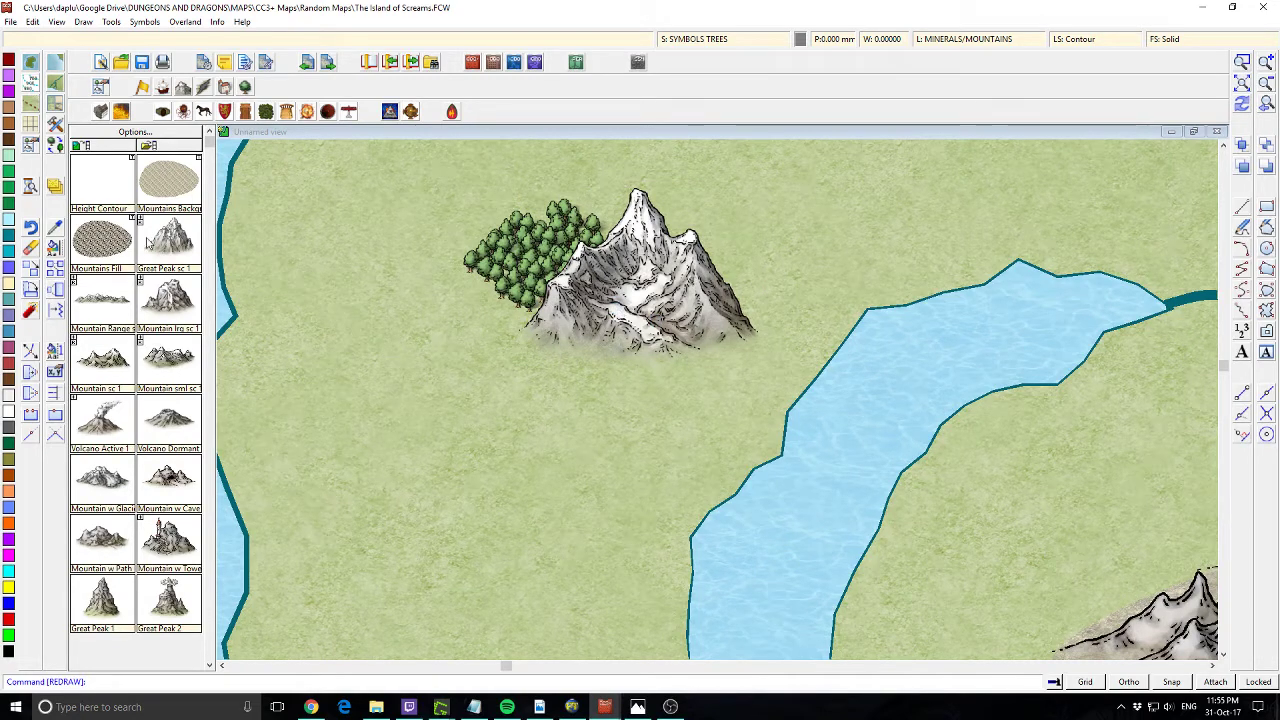
Change the mountain's sheet to SYMBOLS, redraw the map and review the sheet order
{"action": "left_click", "coordinate": [58, 247]}
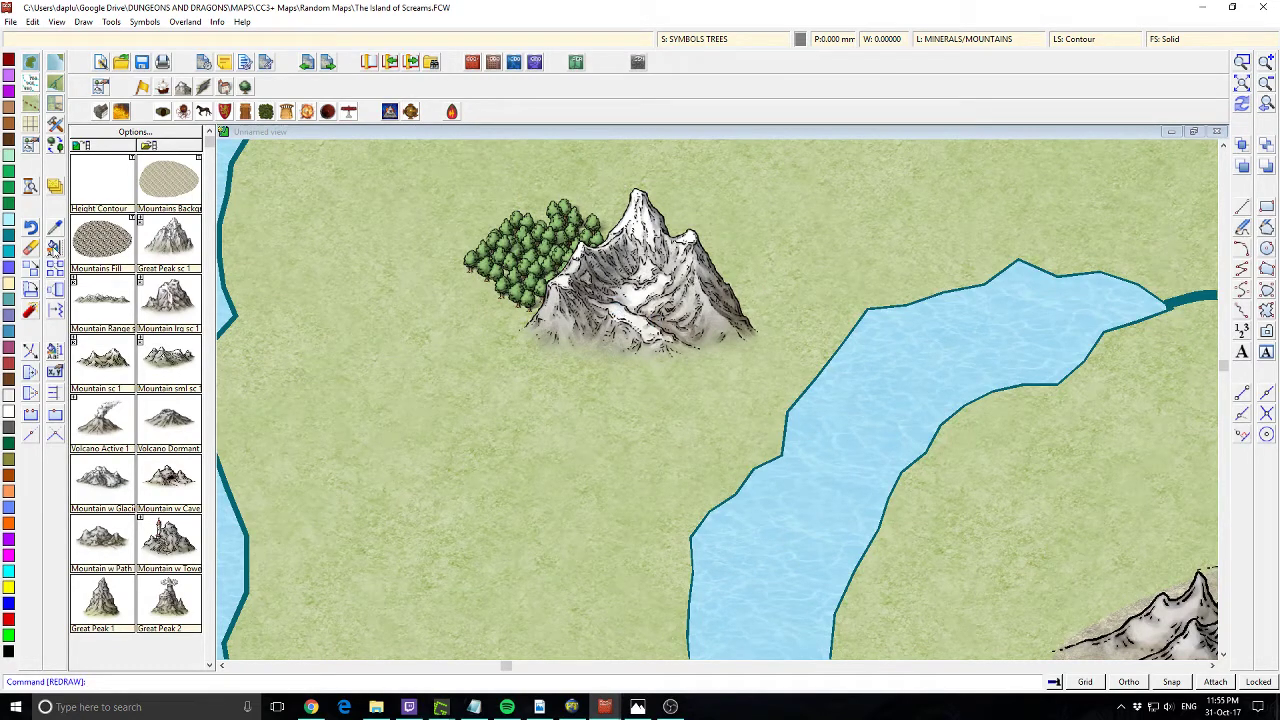
{"action": "left_click", "coordinate": [637, 190]}
{"action": "right_click", "coordinate": [634, 191]}
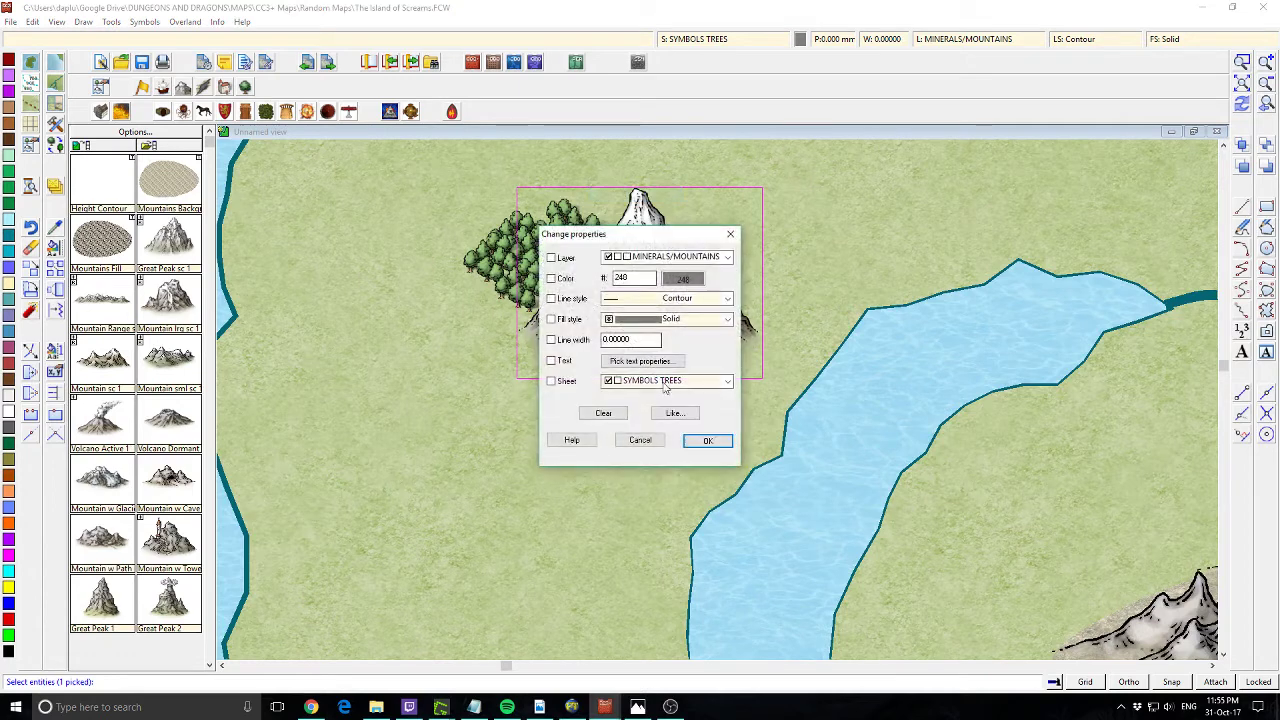
{"action": "left_click", "coordinate": [556, 381]}
{"action": "left_click", "coordinate": [602, 385]}
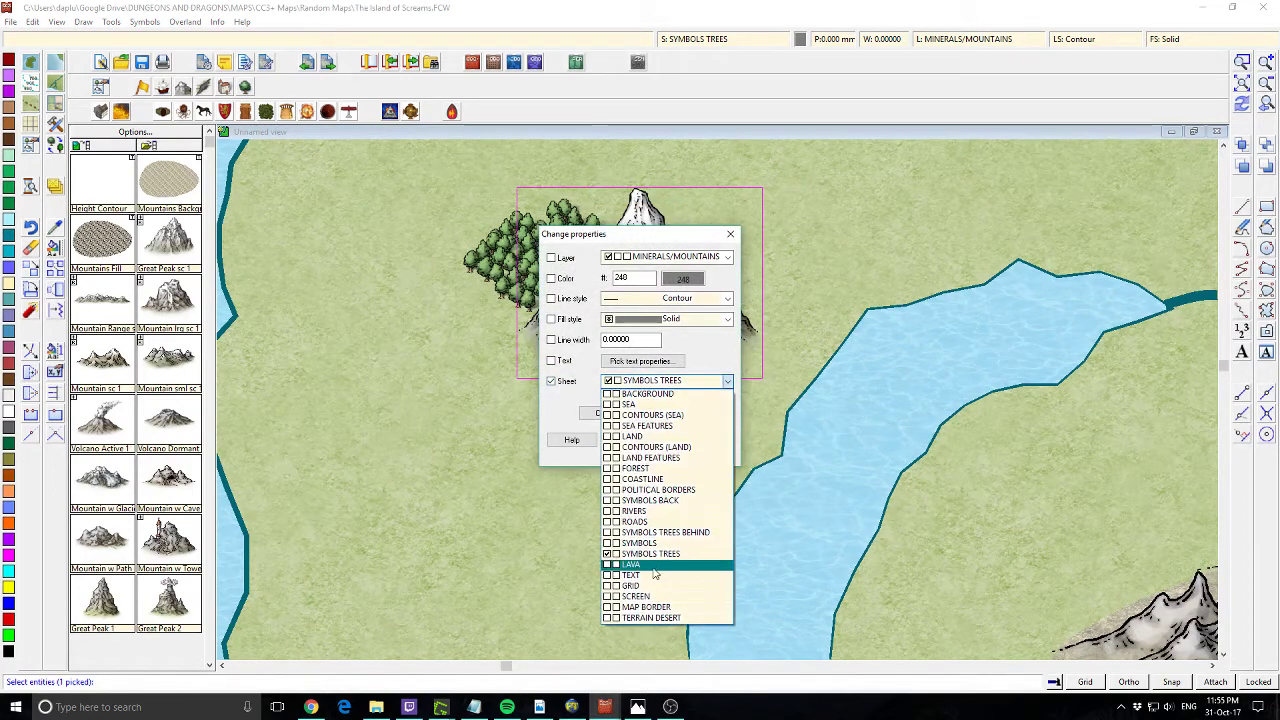
{"action": "left_click", "coordinate": [631, 545]}
{"action": "left_click", "coordinate": [709, 440]}
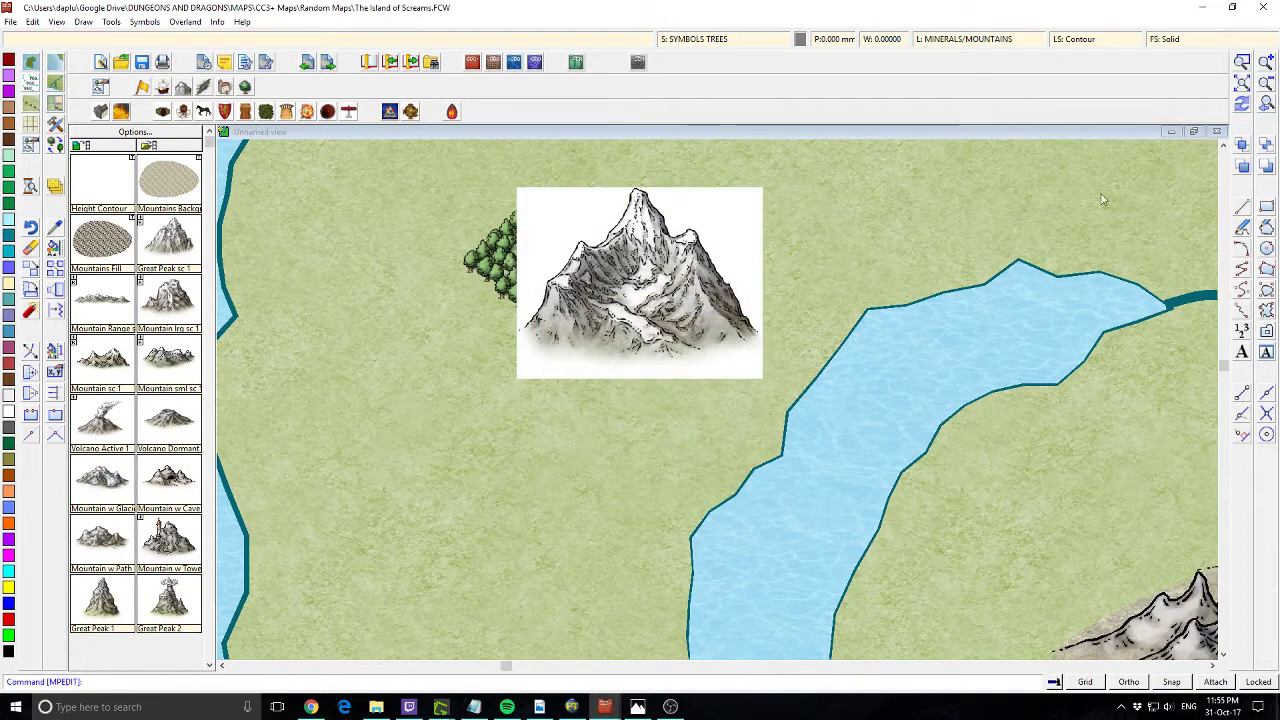
{"action": "left_click", "coordinate": [1241, 104]}
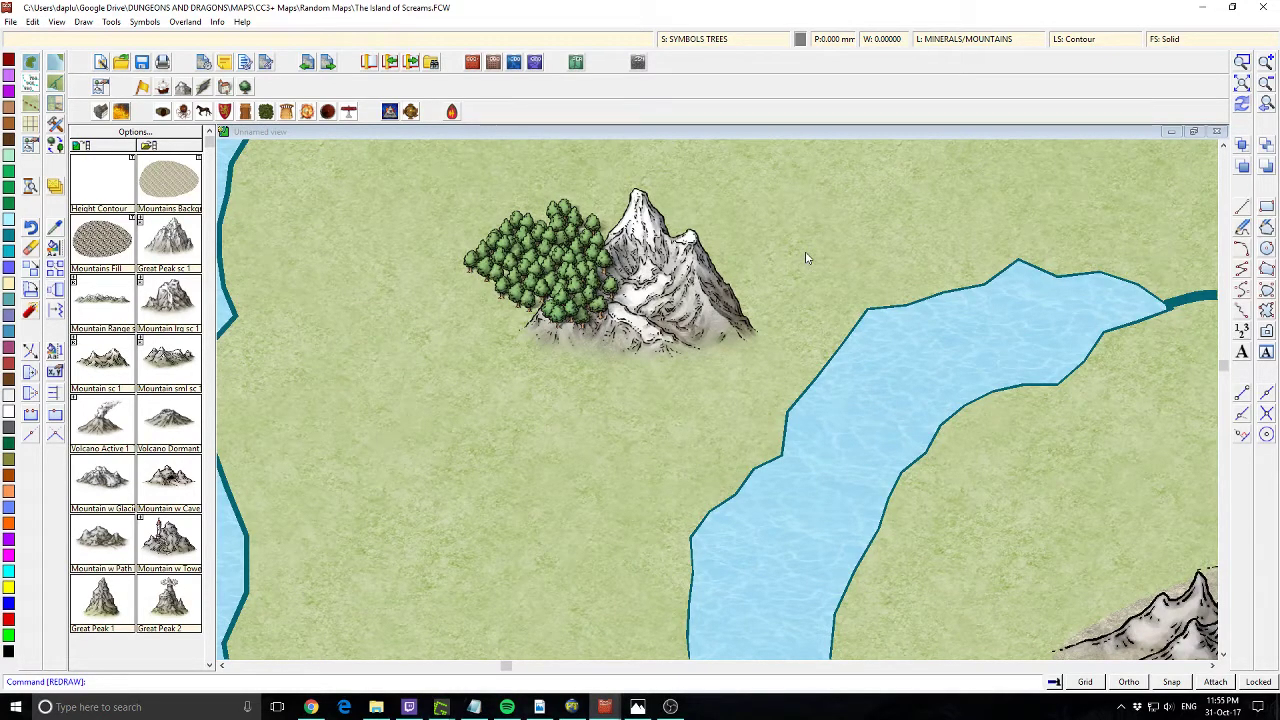
{"action": "left_click", "coordinate": [742, 42]}
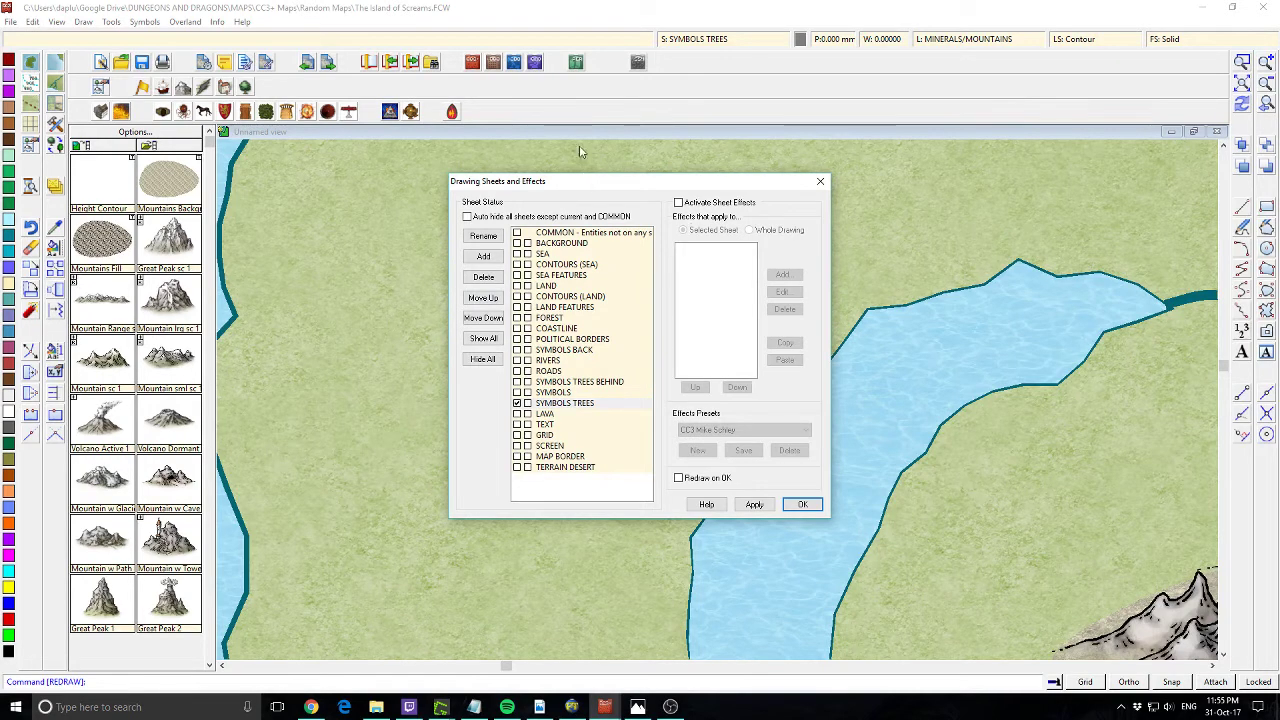
{"action": "left_click", "coordinate": [802, 504]}
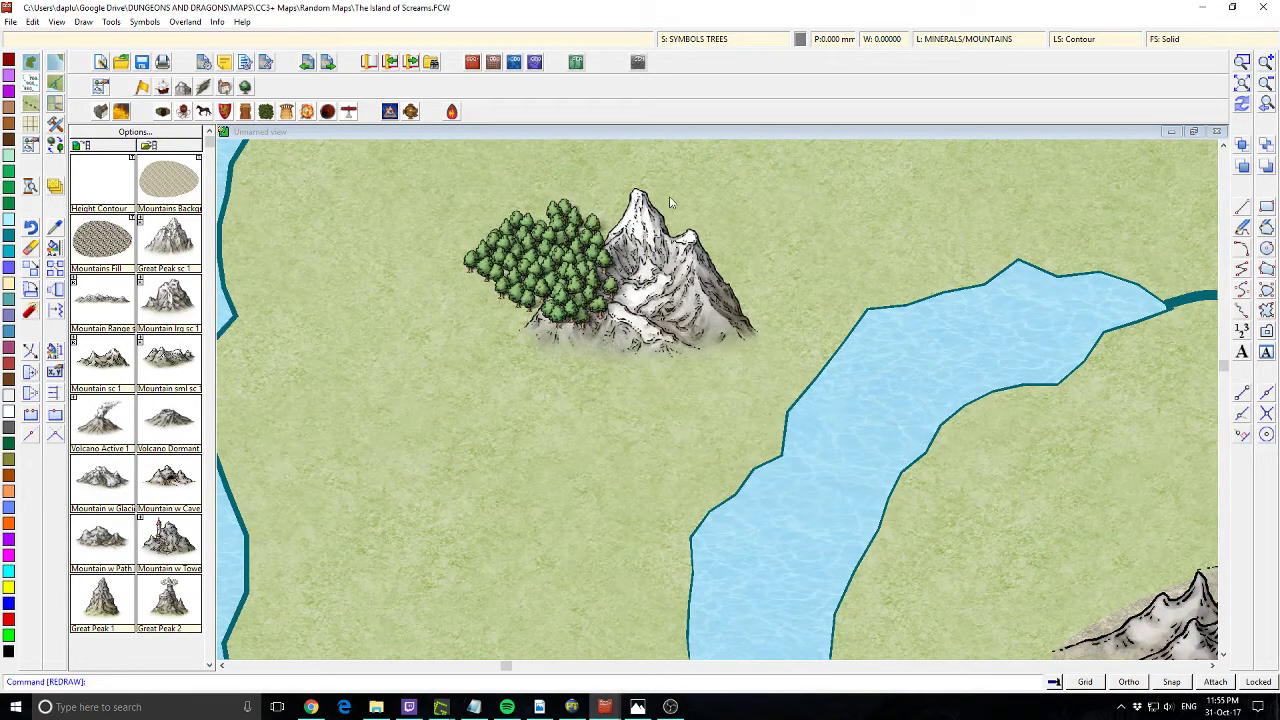
Move the mountain above the tree at the cluster's eastern edge in the drawing order and redraw the map
{"action": "left_click", "coordinate": [1244, 167]}
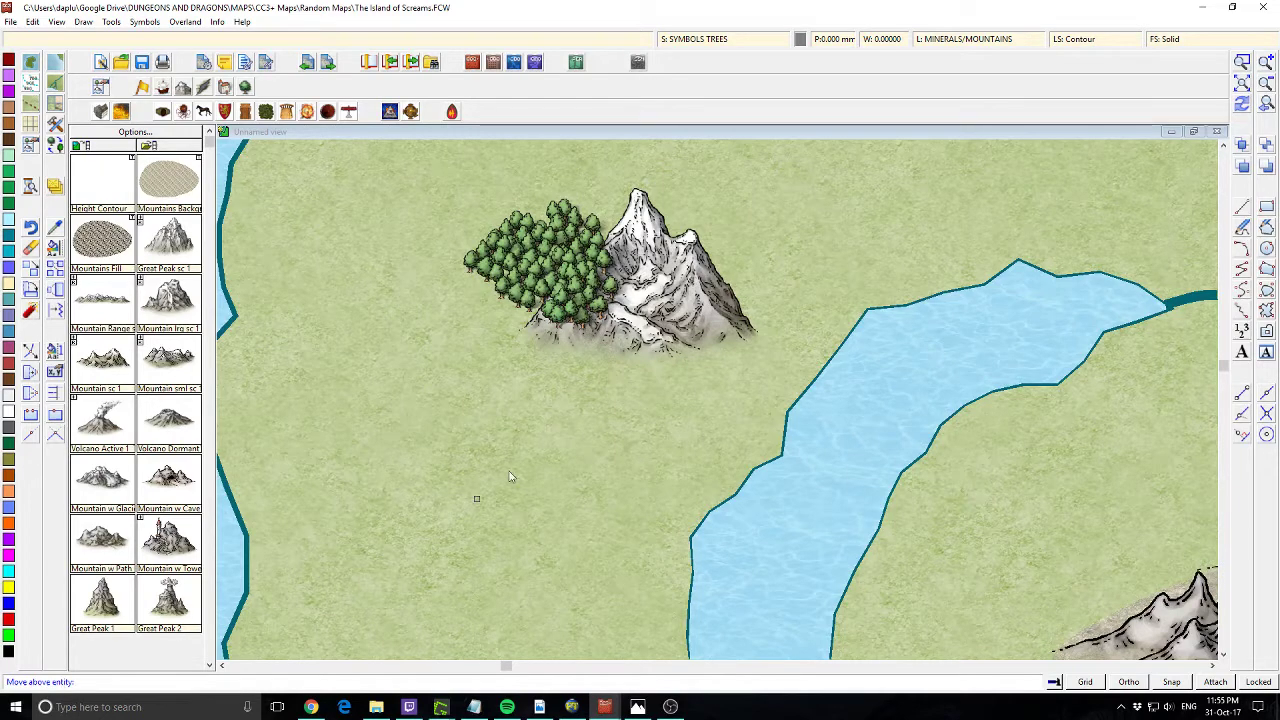
{"action": "left_click", "coordinate": [614, 290]}
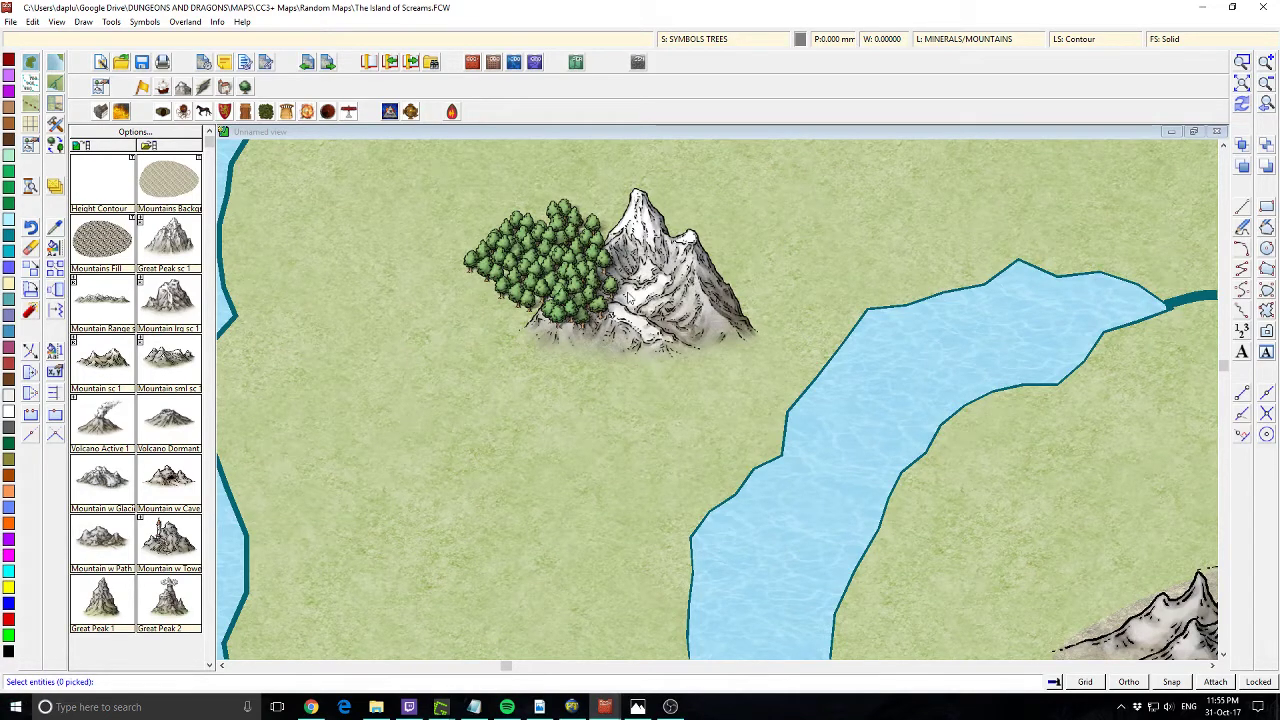
{"action": "left_click", "coordinate": [637, 193]}
{"action": "right_click", "coordinate": [637, 193]}
{"action": "left_click", "coordinate": [640, 195]}
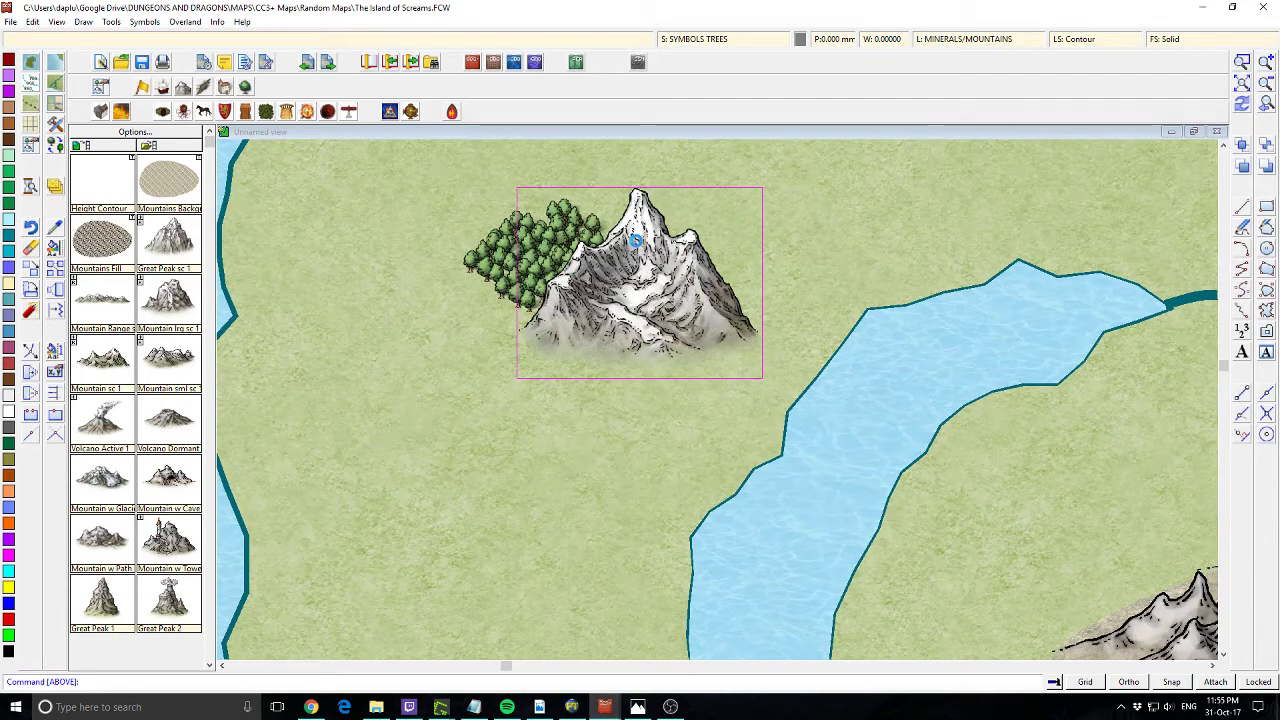
{"action": "left_click", "coordinate": [1242, 103]}
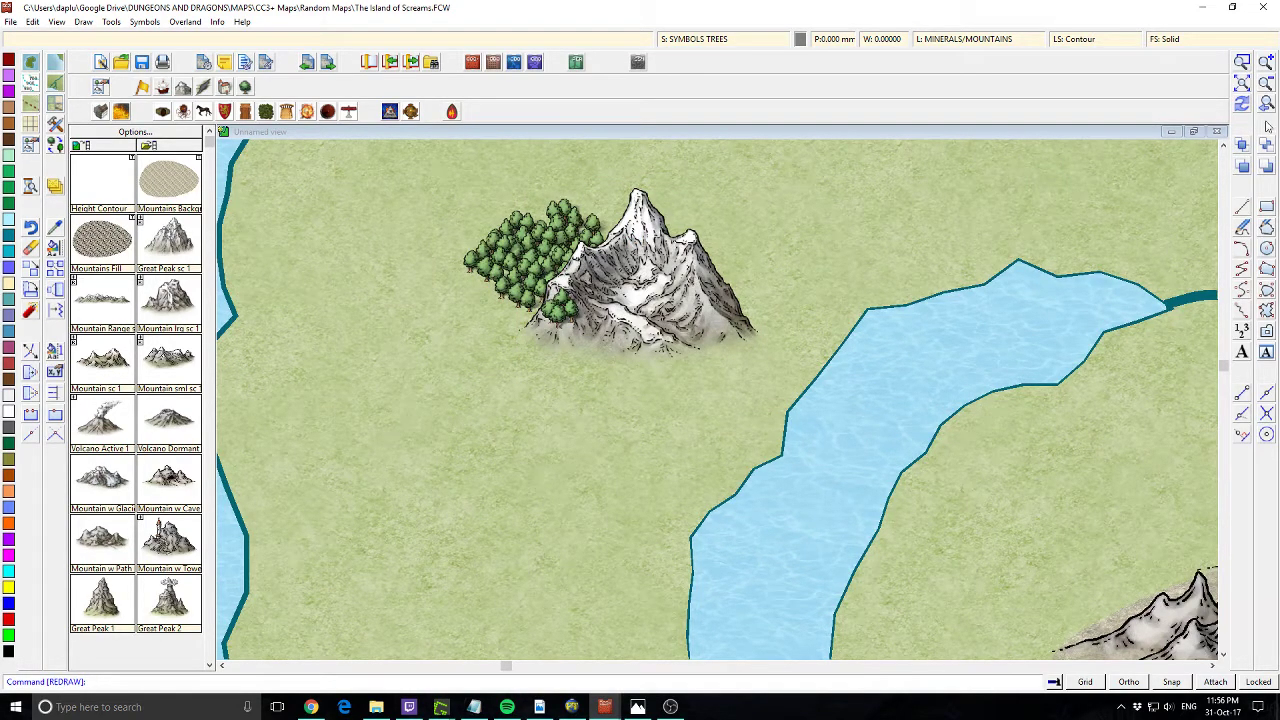
Move the mountain above the tree still covering its lower-left slope in the drawing order and redraw the map
{"action": "left_click", "coordinate": [1243, 167]}
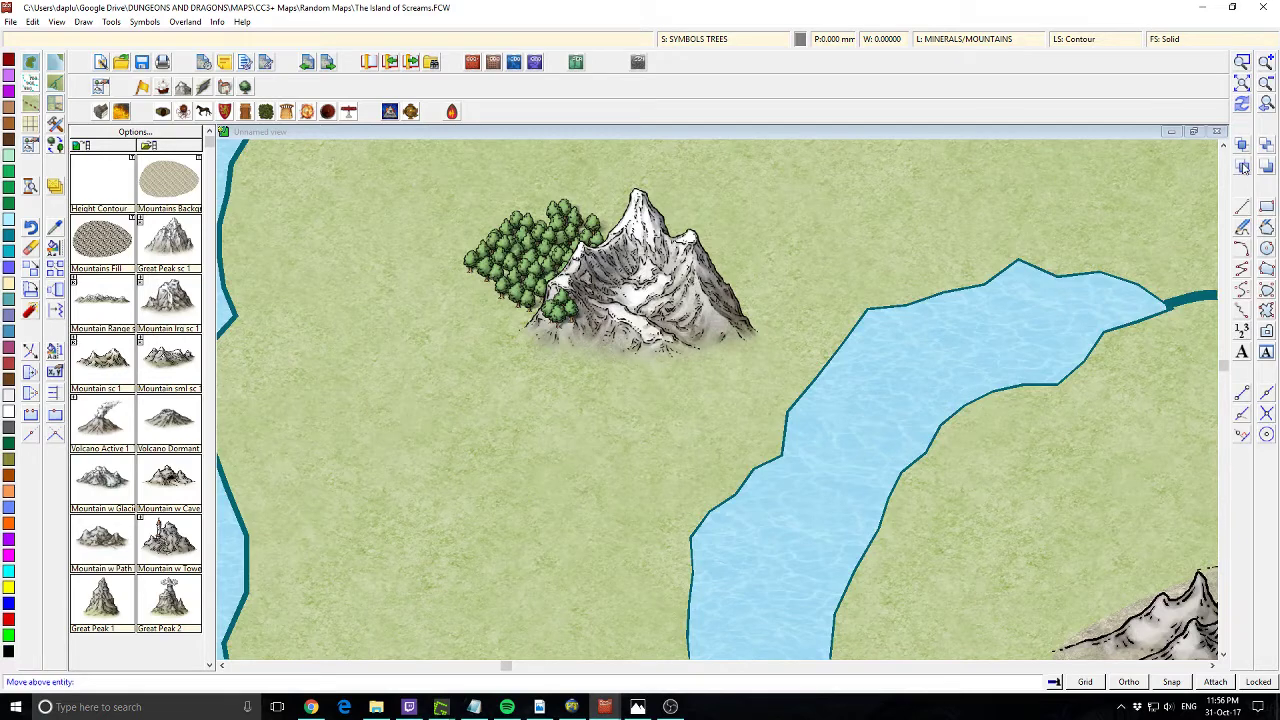
{"action": "left_click", "coordinate": [576, 312]}
{"action": "left_click", "coordinate": [635, 193]}
{"action": "right_click", "coordinate": [634, 226]}
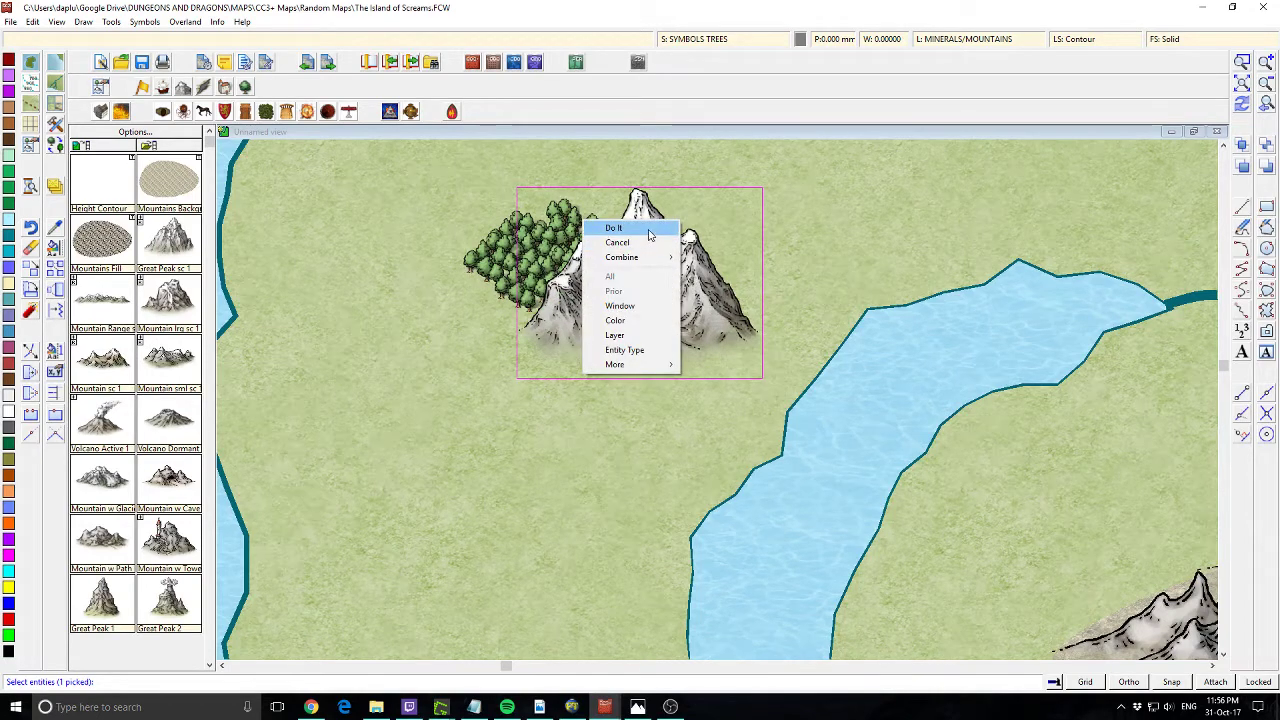
{"action": "left_click", "coordinate": [648, 230]}
{"action": "left_click", "coordinate": [1242, 105]}
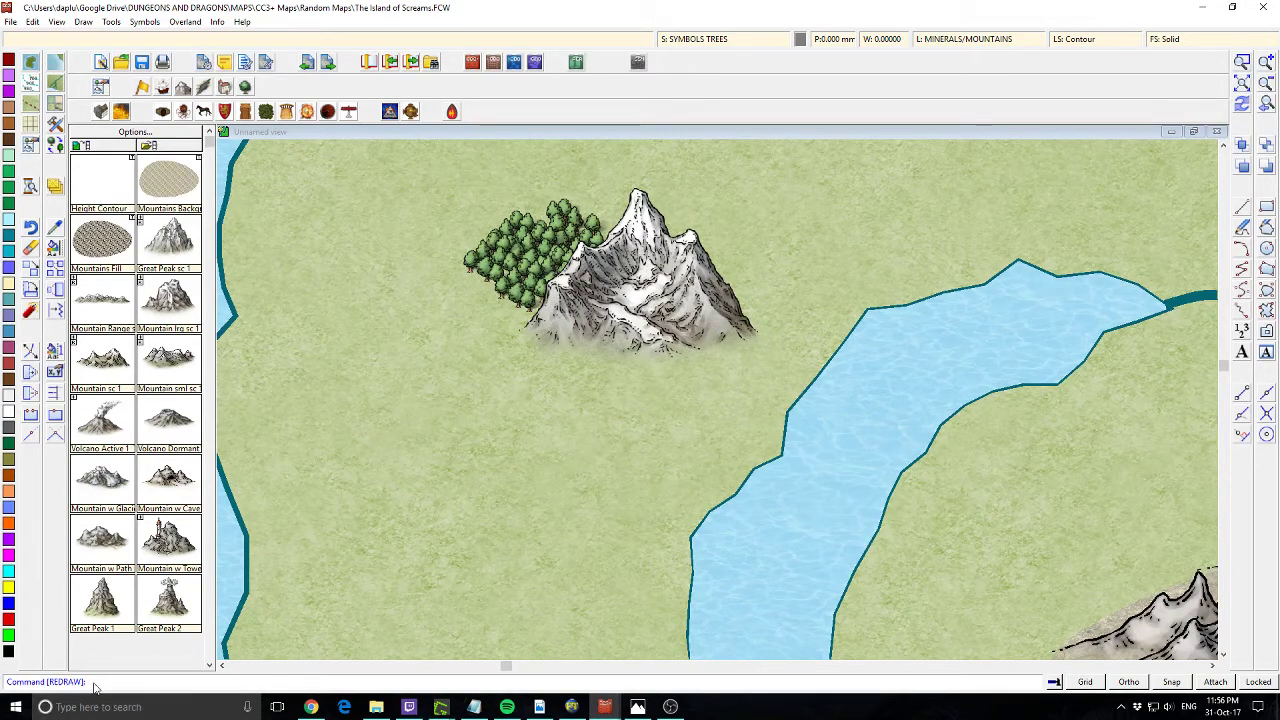
List the mountain's properties again to check which sheet it is on after the reordering
{"action": "key", "text": "Return"}
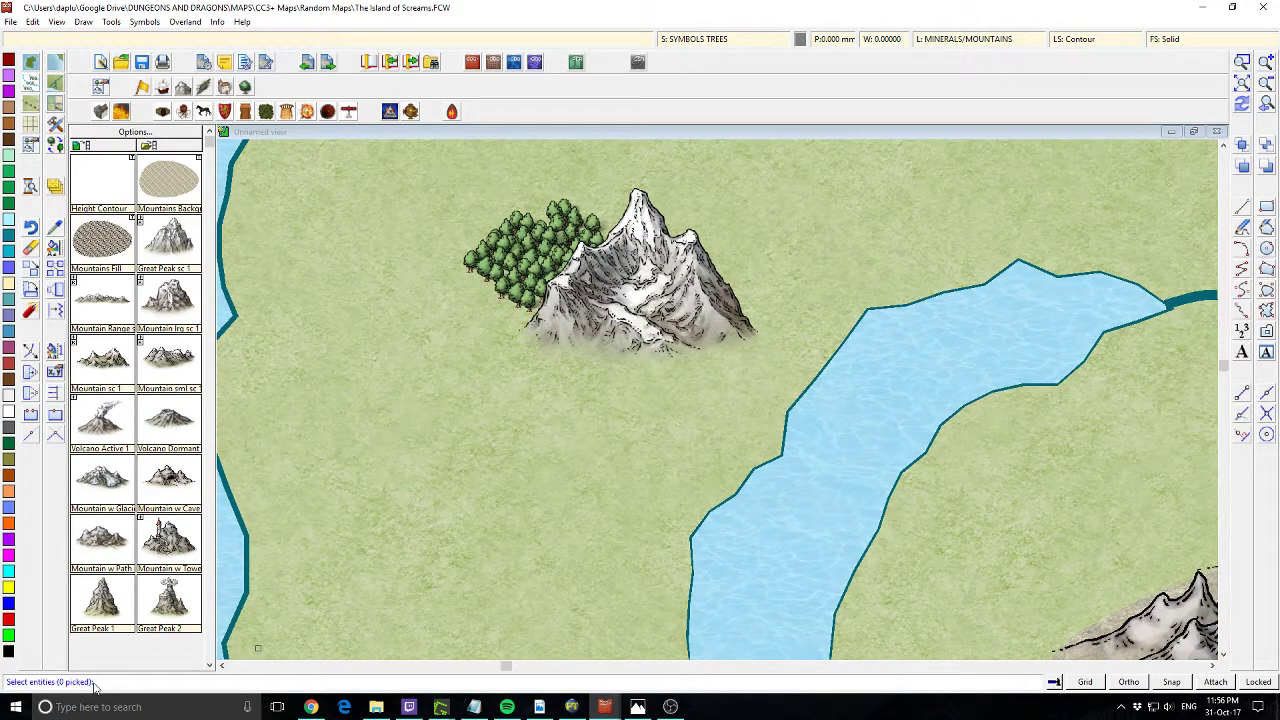
{"action": "left_click", "coordinate": [640, 195]}
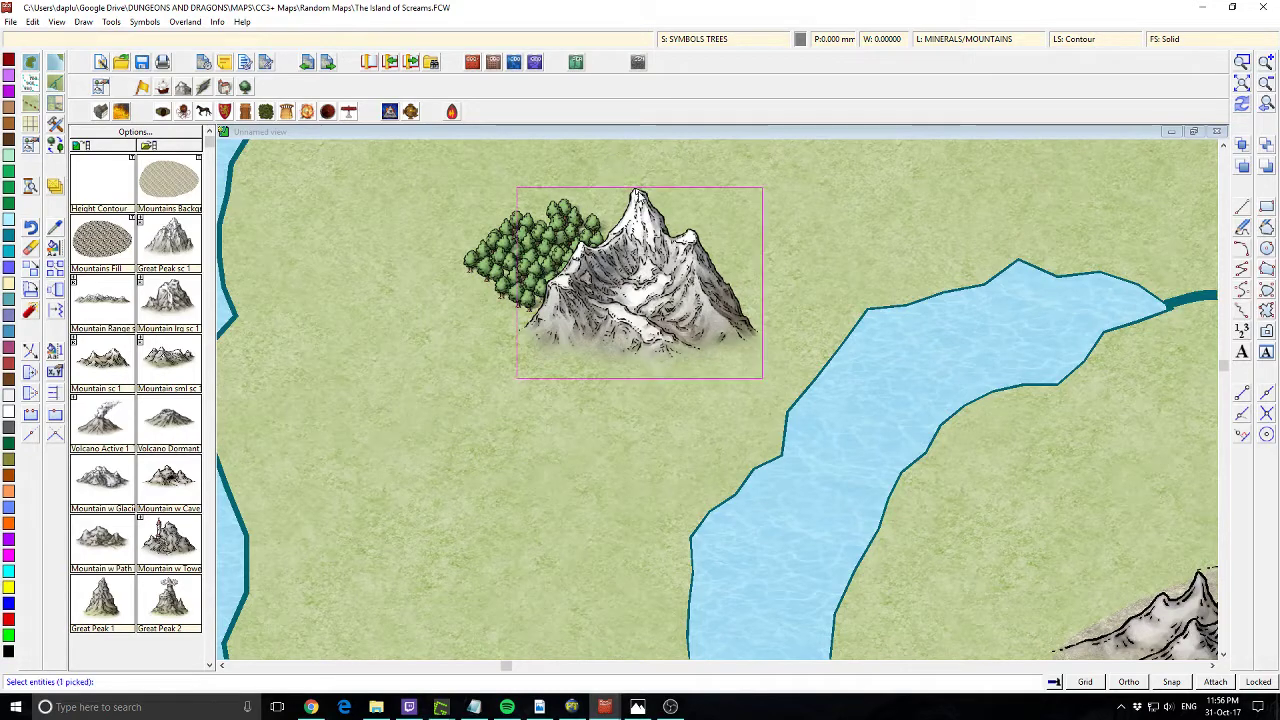
{"action": "right_click", "coordinate": [640, 195]}
{"action": "left_click", "coordinate": [645, 201]}
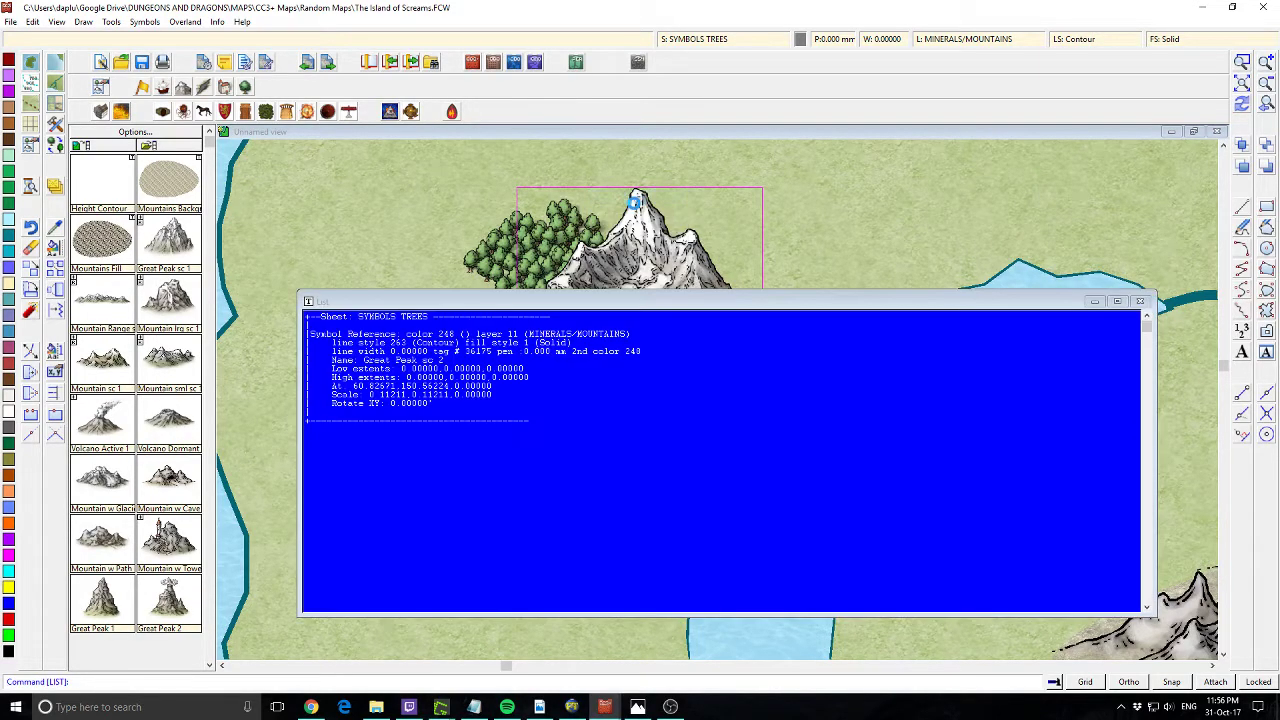
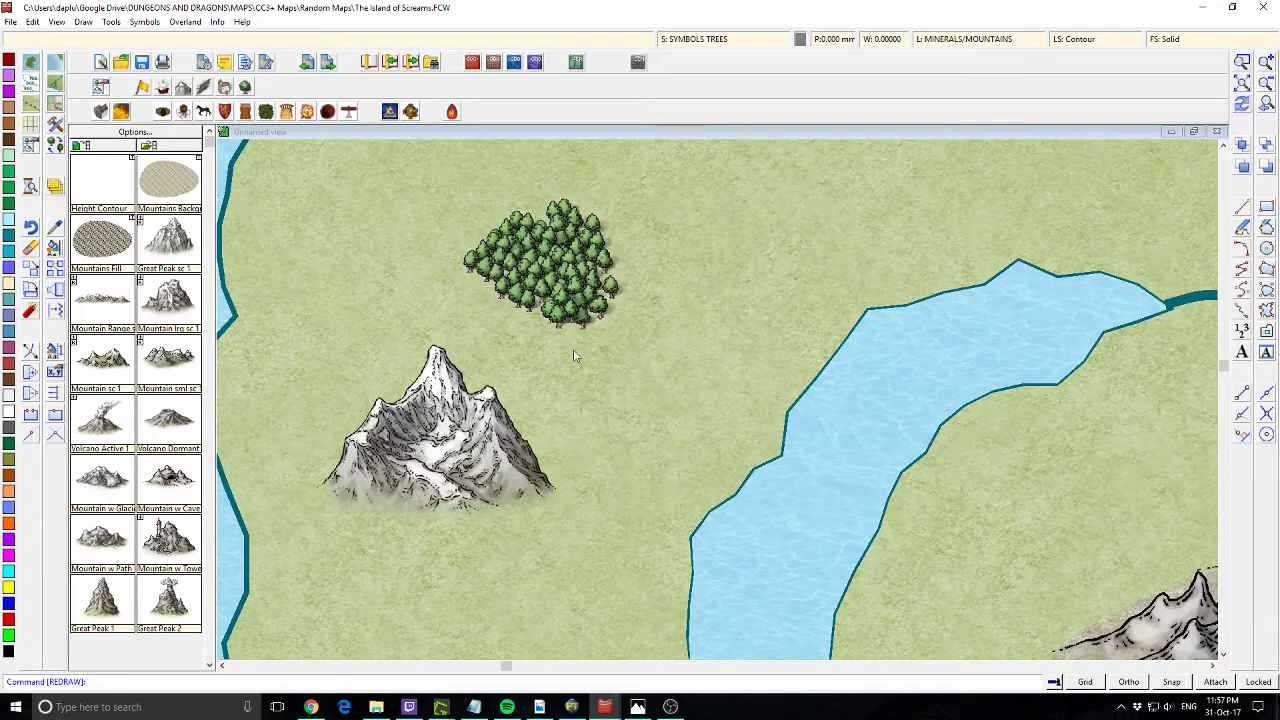
Move the mountain northeast so it overlaps the southeastern side of the tree cluster
{"action": "left_click", "coordinate": [31, 270]}
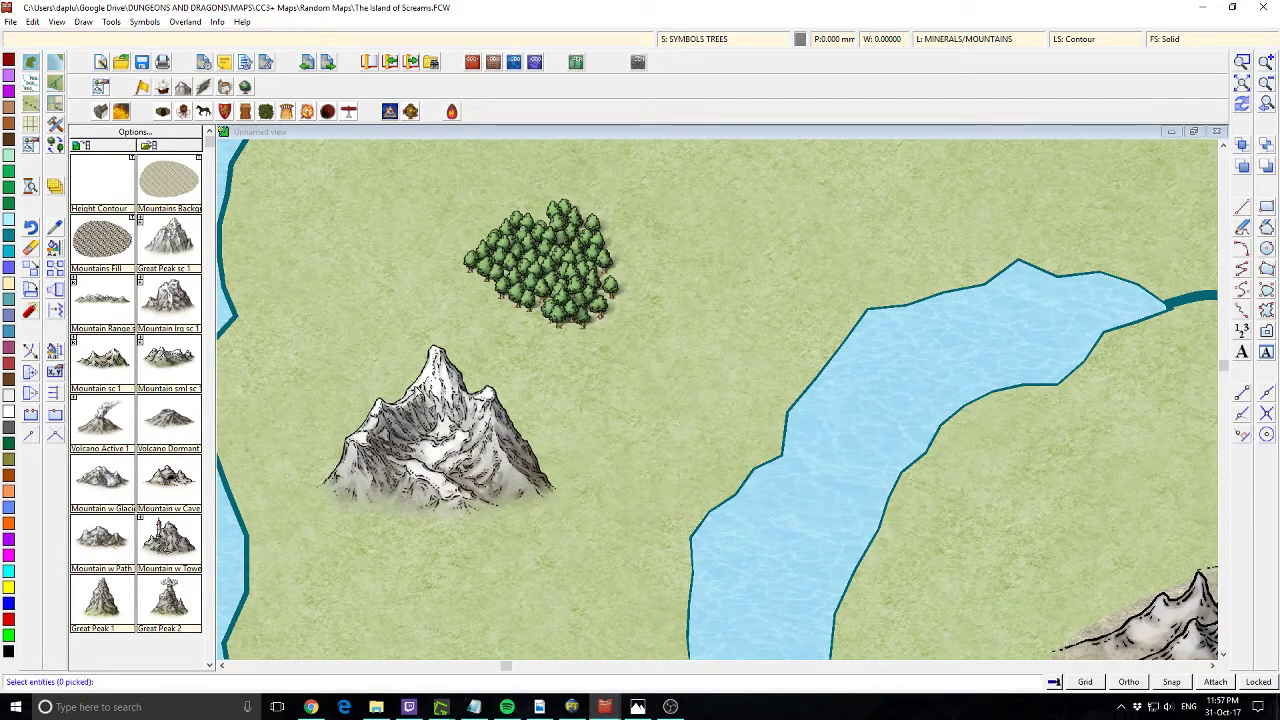
{"action": "left_click", "coordinate": [390, 358]}
{"action": "right_click", "coordinate": [390, 358]}
{"action": "left_click", "coordinate": [433, 365]}
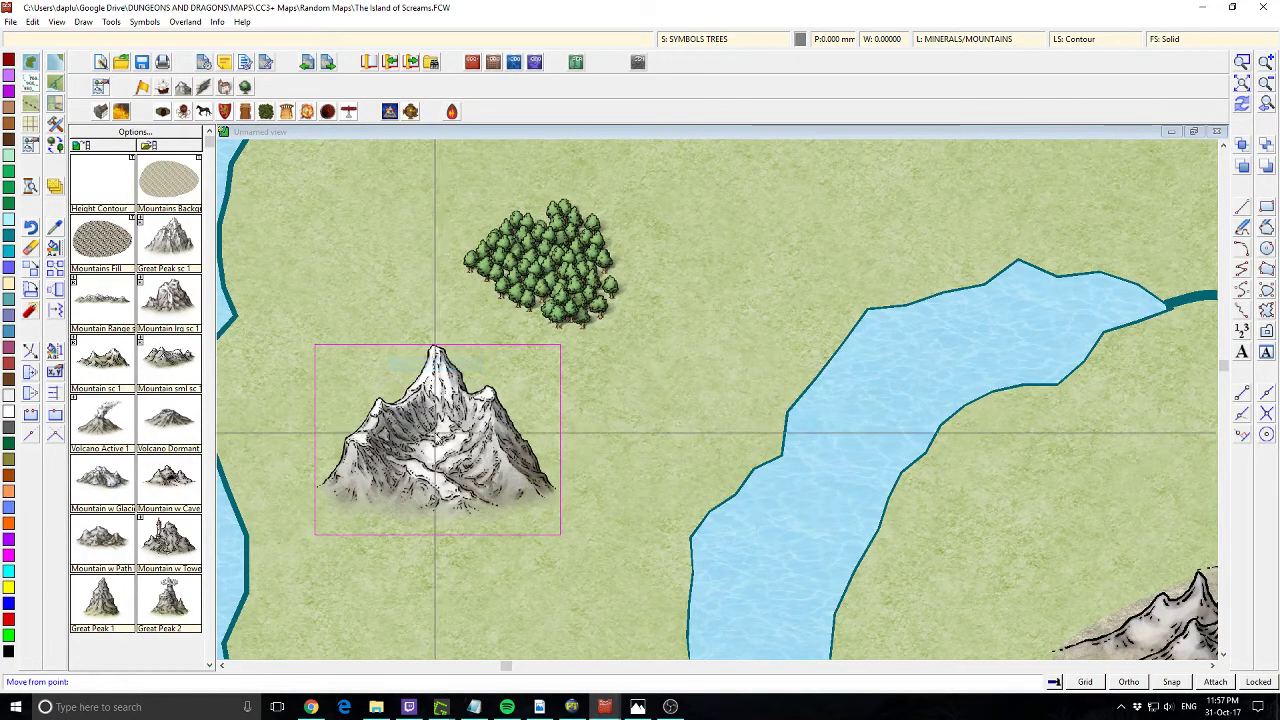
{"action": "left_click", "coordinate": [434, 429]}
{"action": "left_click", "coordinate": [612, 284]}
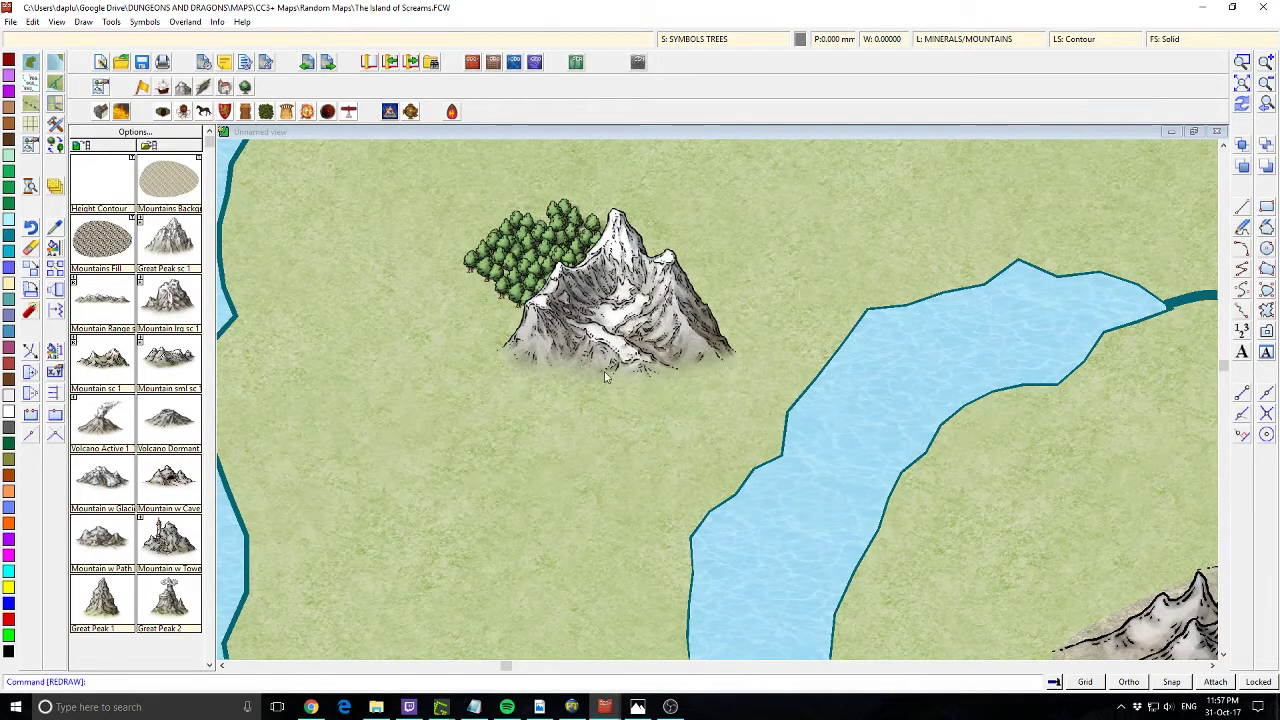
Change the moved mountain's sheet from the trees sheet to SYMBOLS and redraw the map
{"action": "left_click", "coordinate": [54, 248]}
{"action": "left_click", "coordinate": [584, 210]}
{"action": "right_click", "coordinate": [585, 206]}
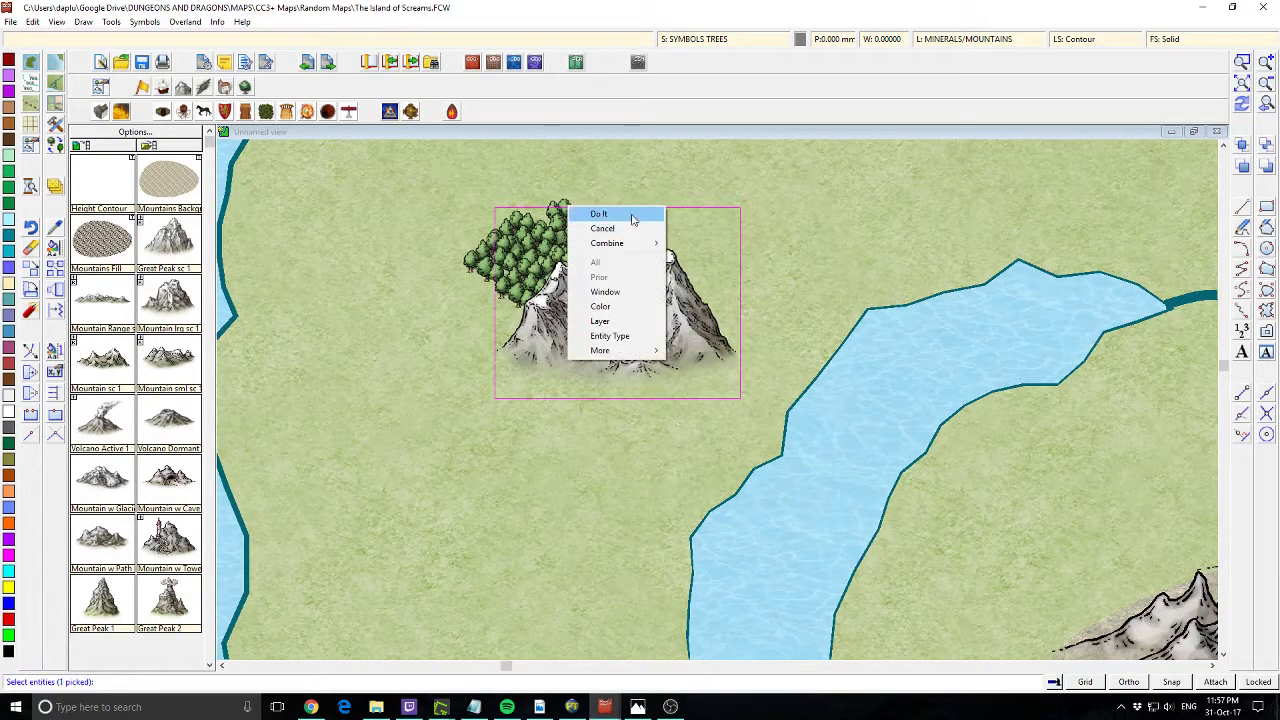
{"action": "left_click", "coordinate": [612, 212]}
{"action": "left_click", "coordinate": [662, 381]}
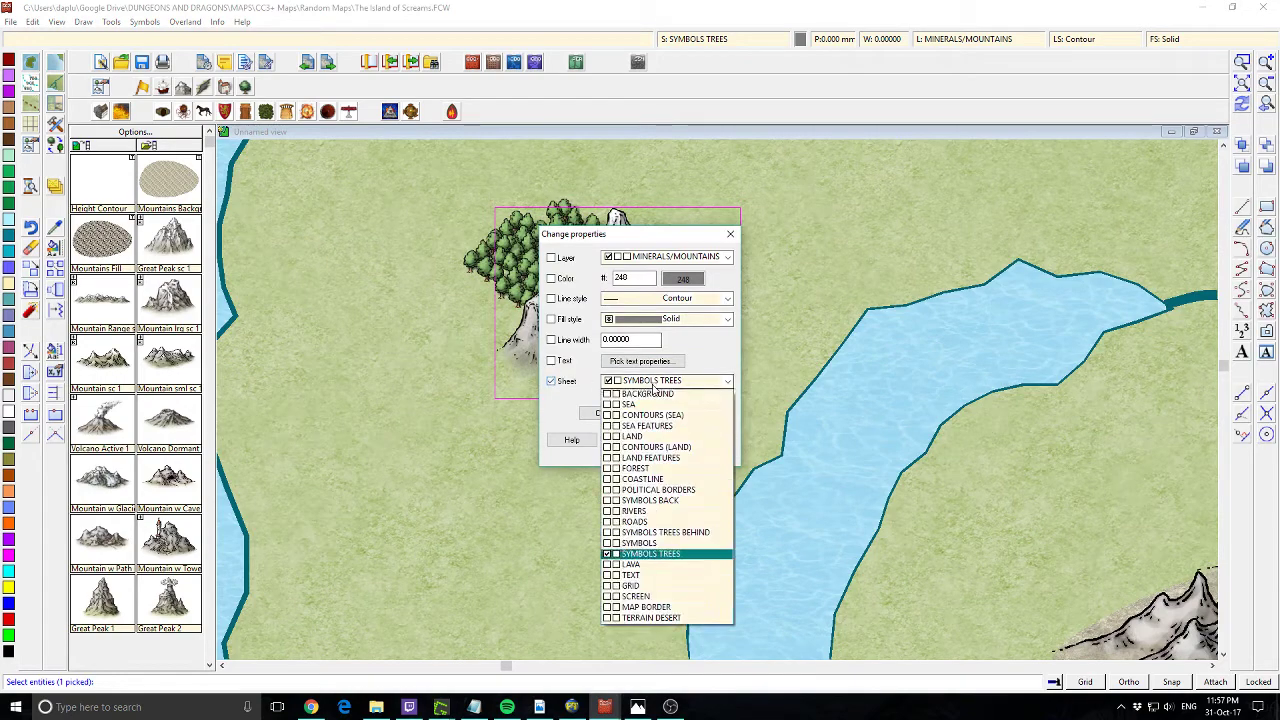
{"action": "left_click", "coordinate": [636, 564]}
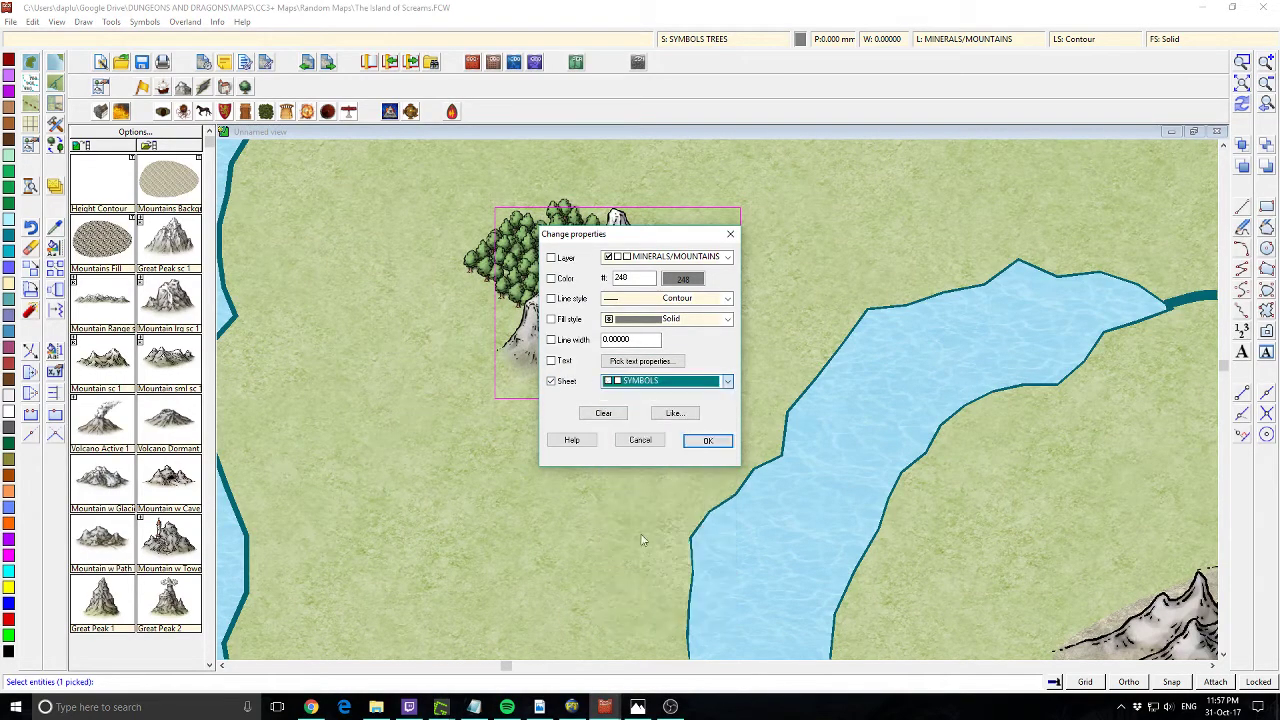
{"action": "left_click", "coordinate": [706, 444]}
{"action": "left_click", "coordinate": [1248, 106]}
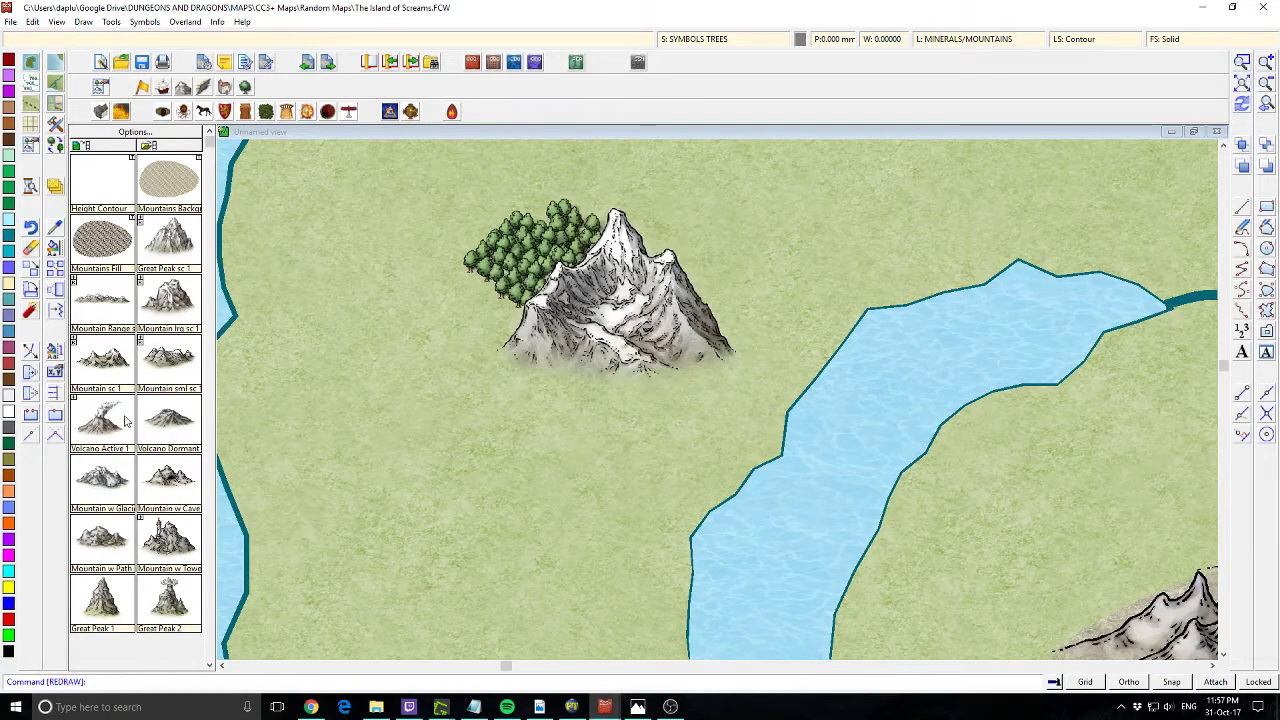
Load the vegetation symbols and place a row of Decid Trees 1 symbols along the mountain's southern base
{"action": "left_click", "coordinate": [92, 409]}
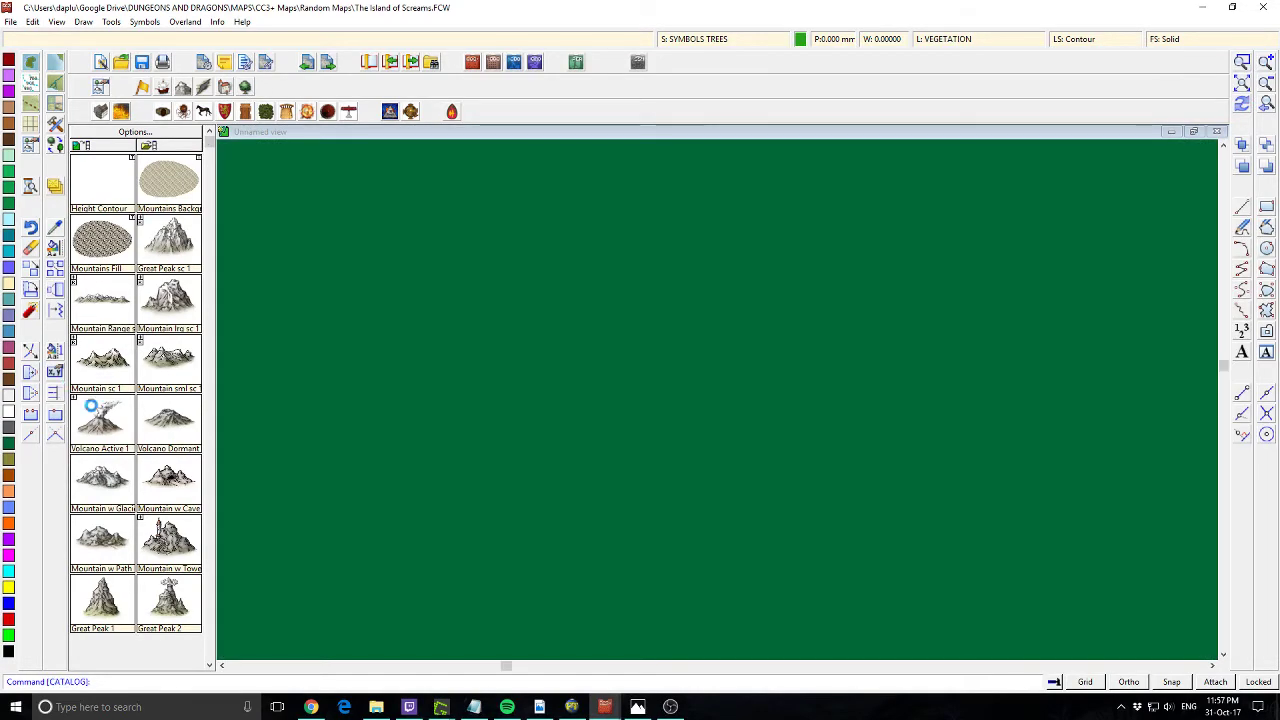
{"action": "key", "text": "Escape"}
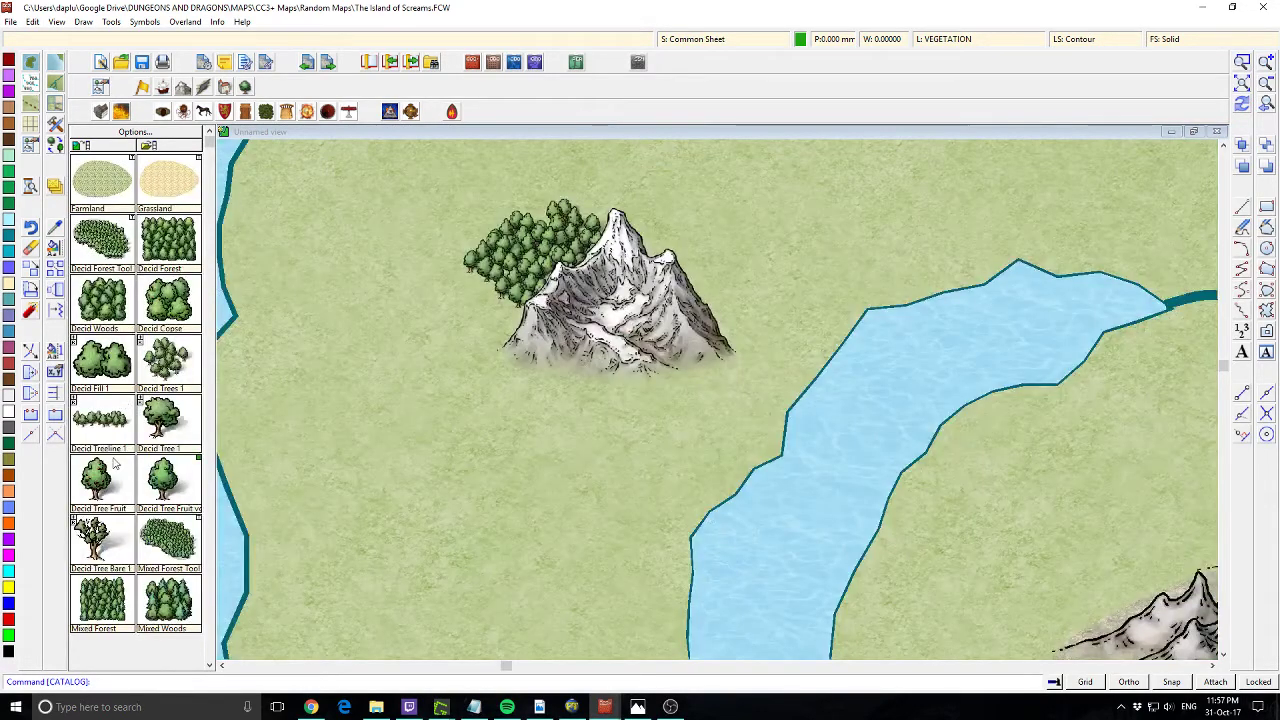
{"action": "left_click", "coordinate": [168, 365]}
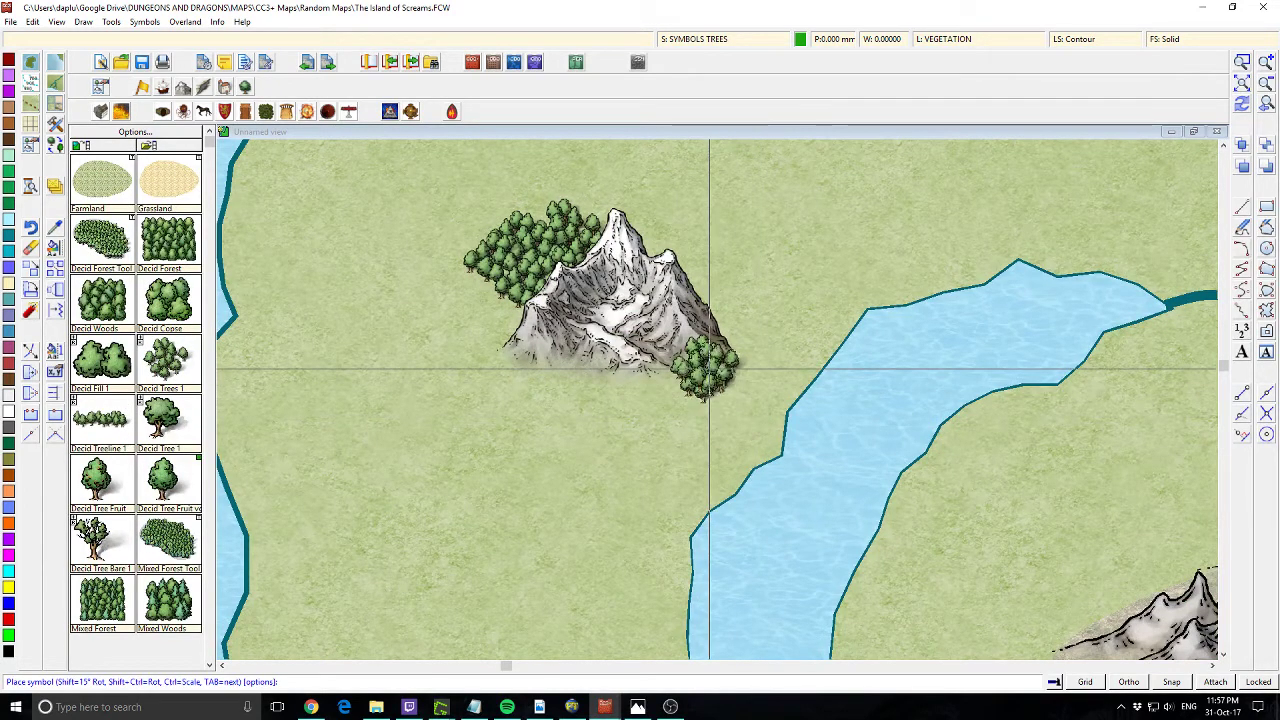
{"action": "left_click", "coordinate": [709, 369]}
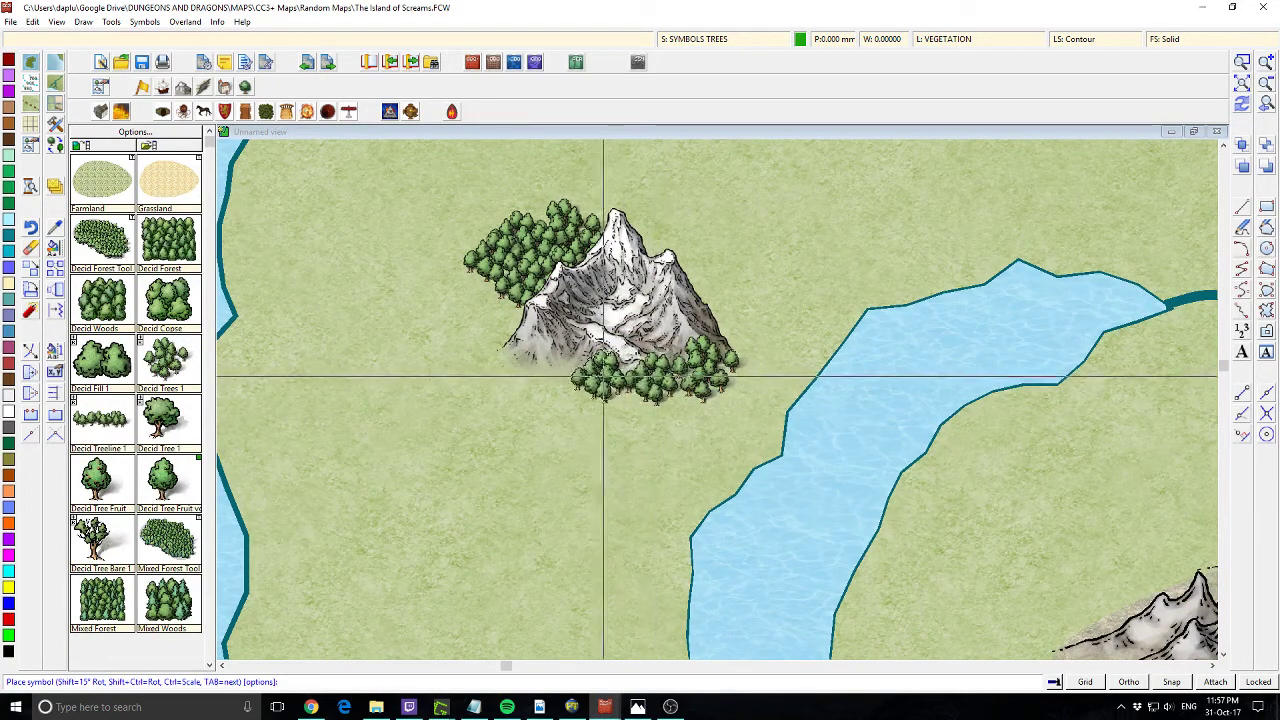
{"action": "left_click", "coordinate": [553, 372]}
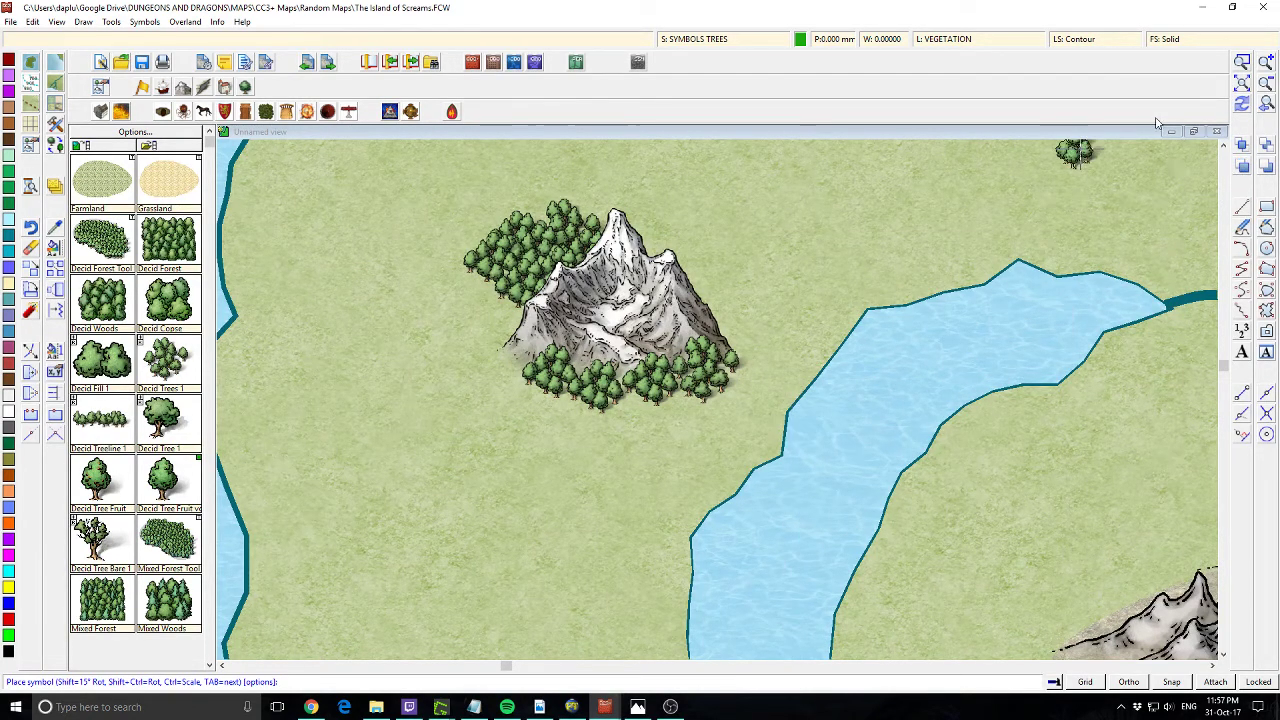
Review the order of the SYMBOLS TREES BEHIND, SYMBOLS and SYMBOLS TREES sheets and end the tree placement
{"action": "left_click", "coordinate": [725, 38]}
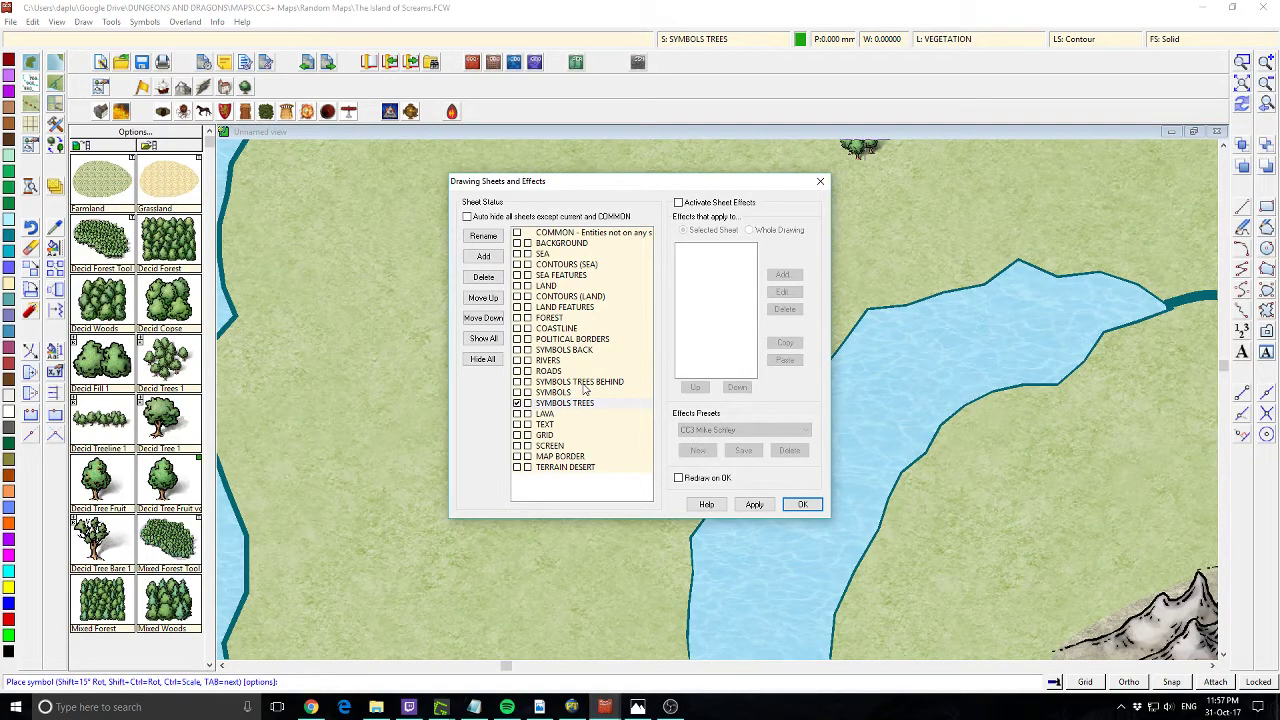
{"action": "left_click", "coordinate": [803, 504]}
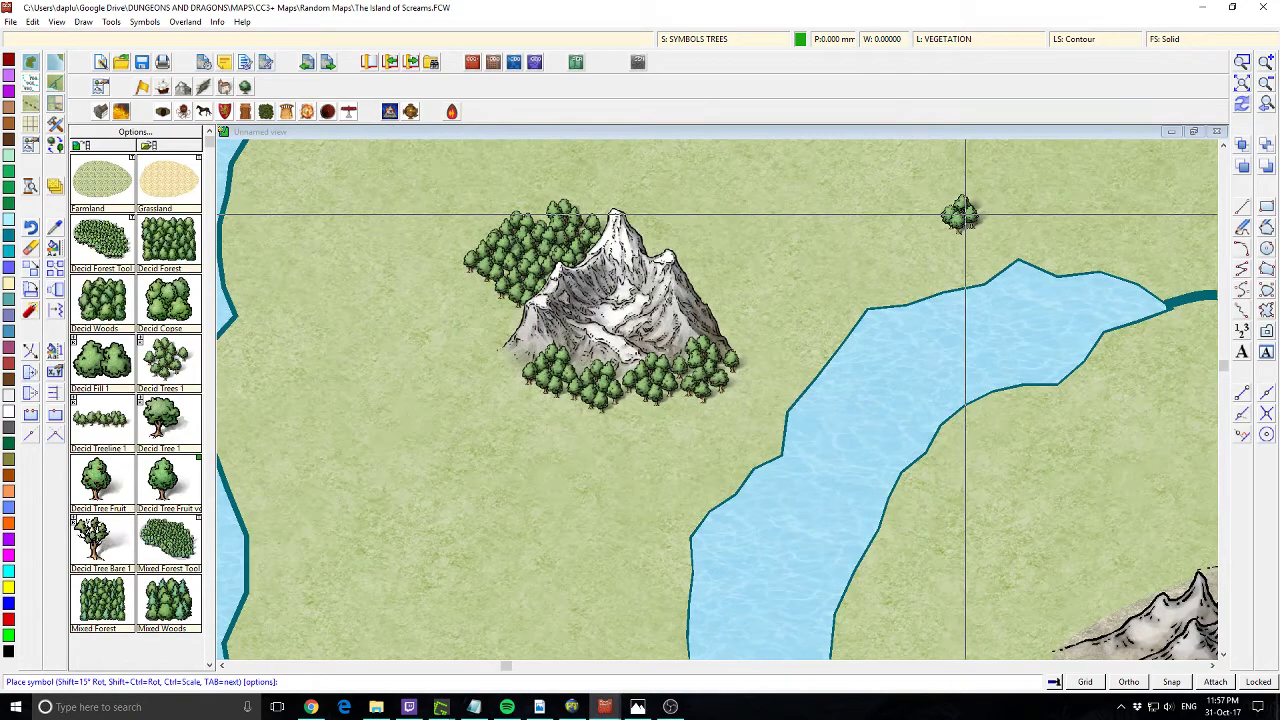
{"action": "key", "text": "Escape"}
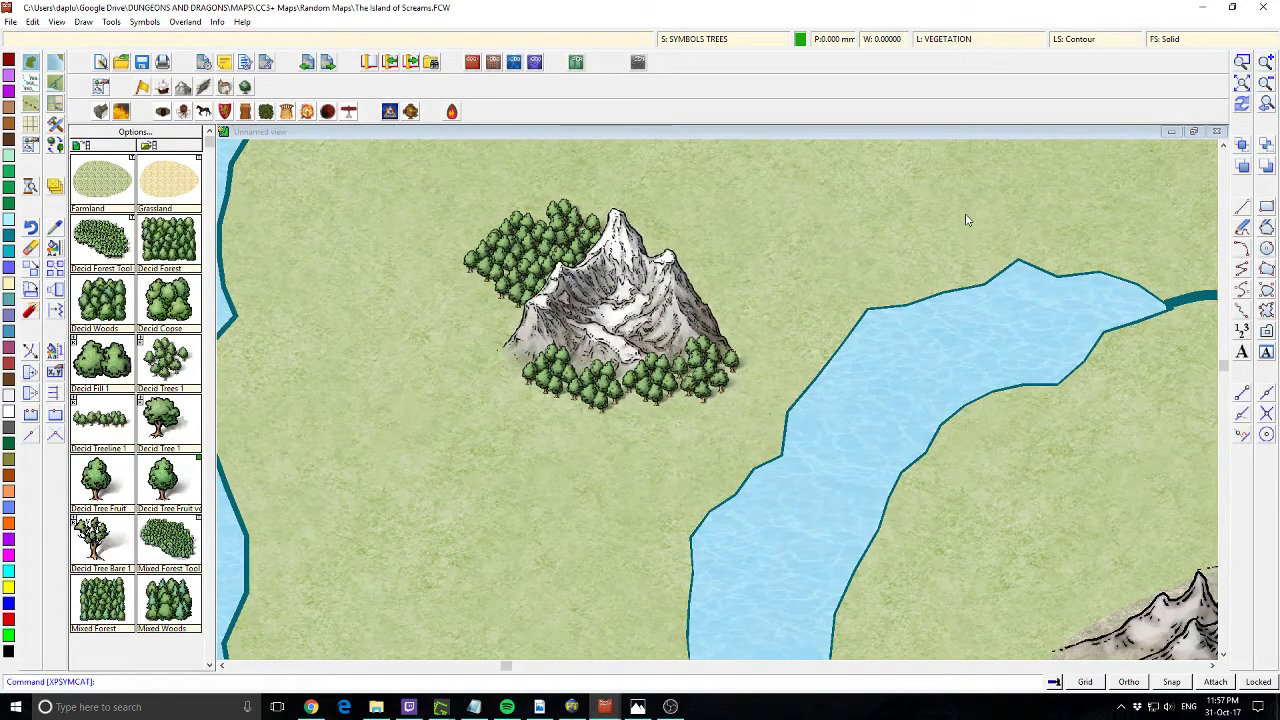